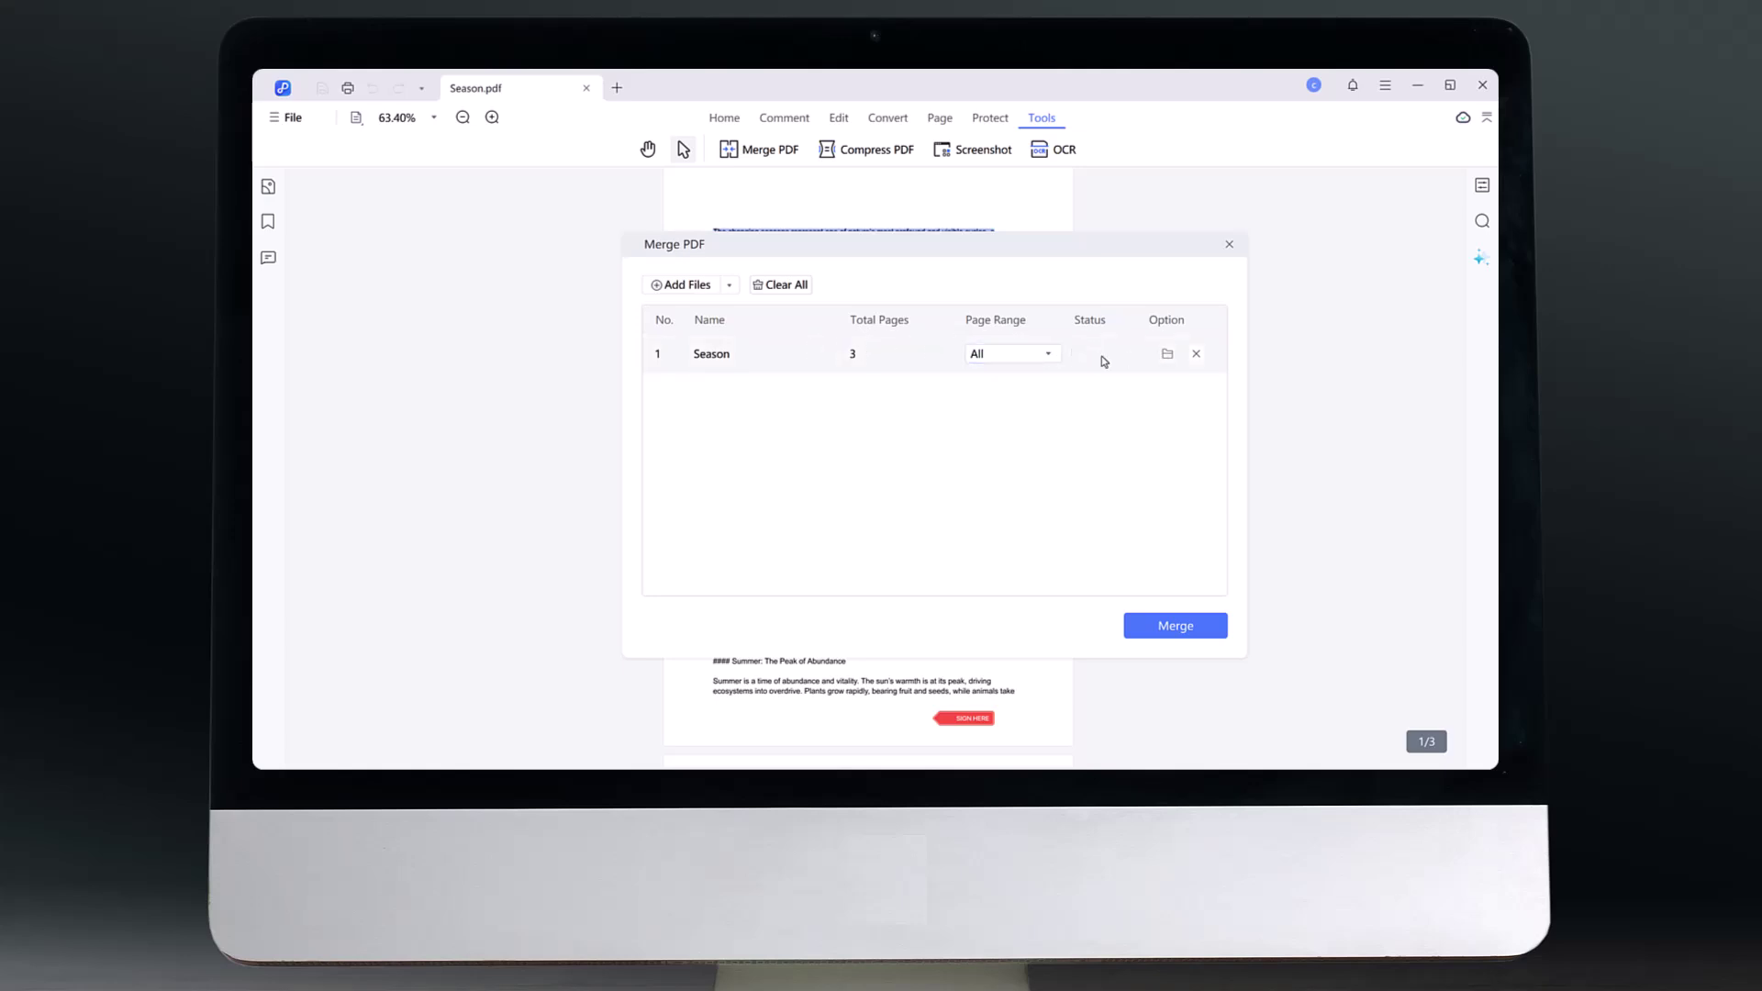
- Merge Season with PDF NEW, PDF and DIGITAL MARKETING PDF into one 9-page document
left_click(732, 286)
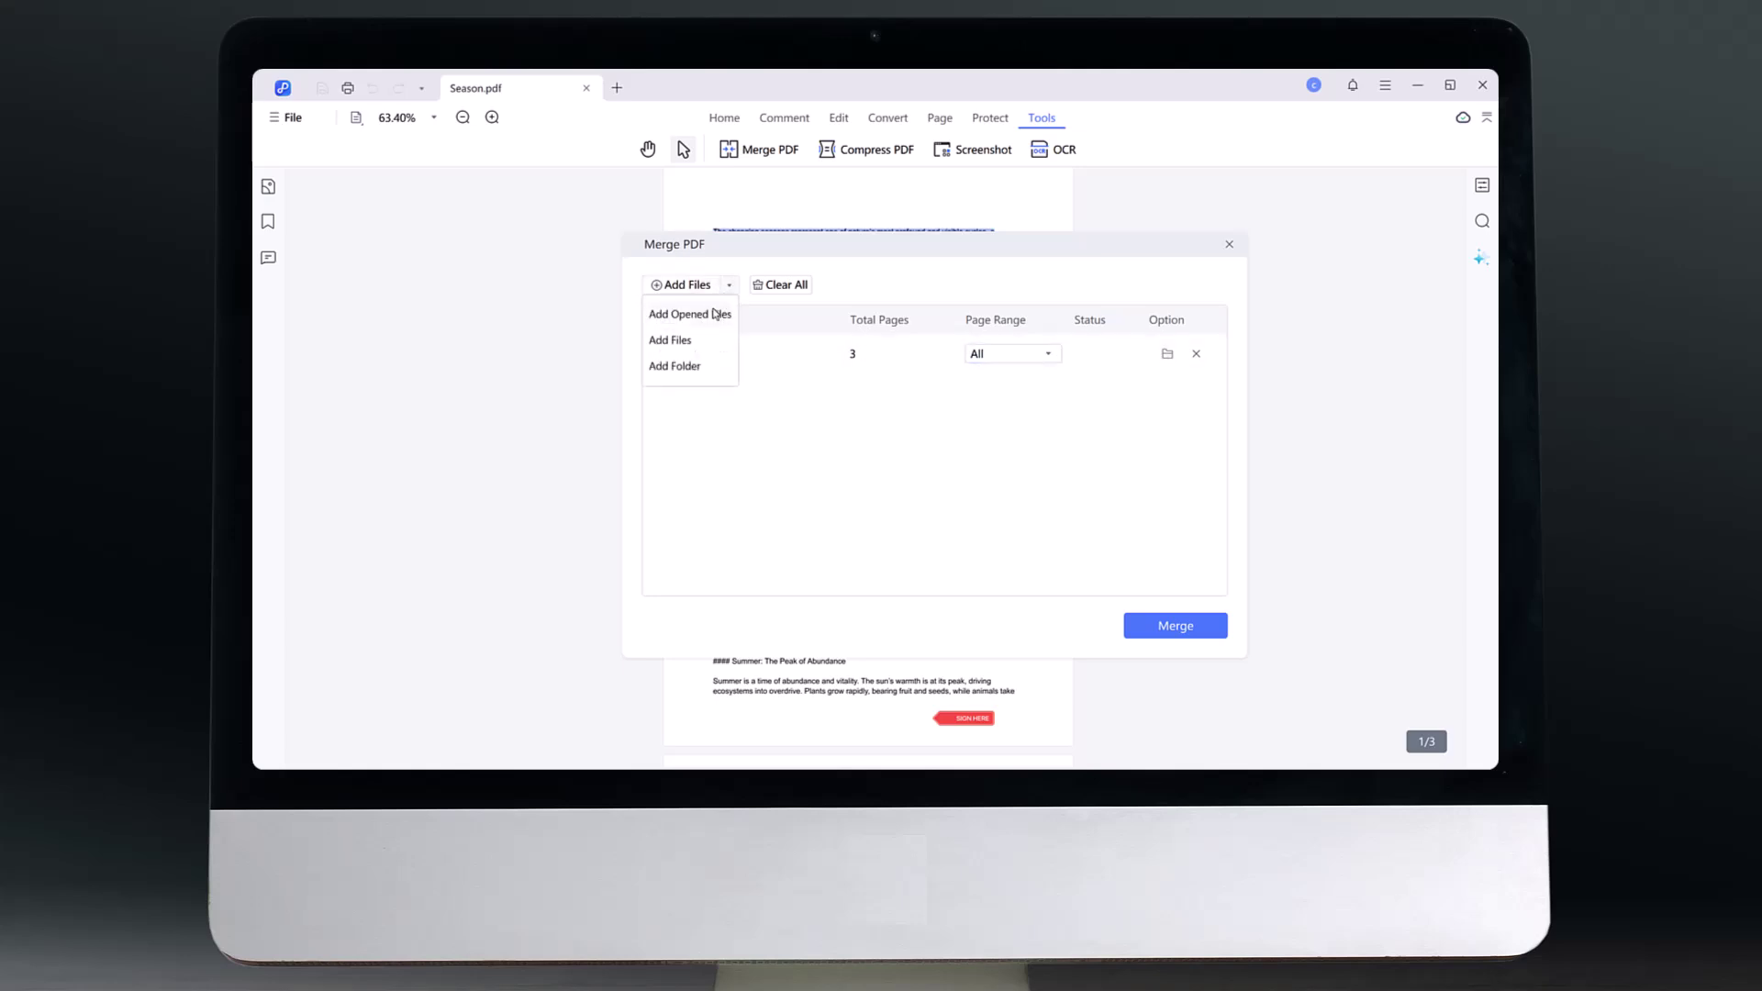
left_click(757, 402)
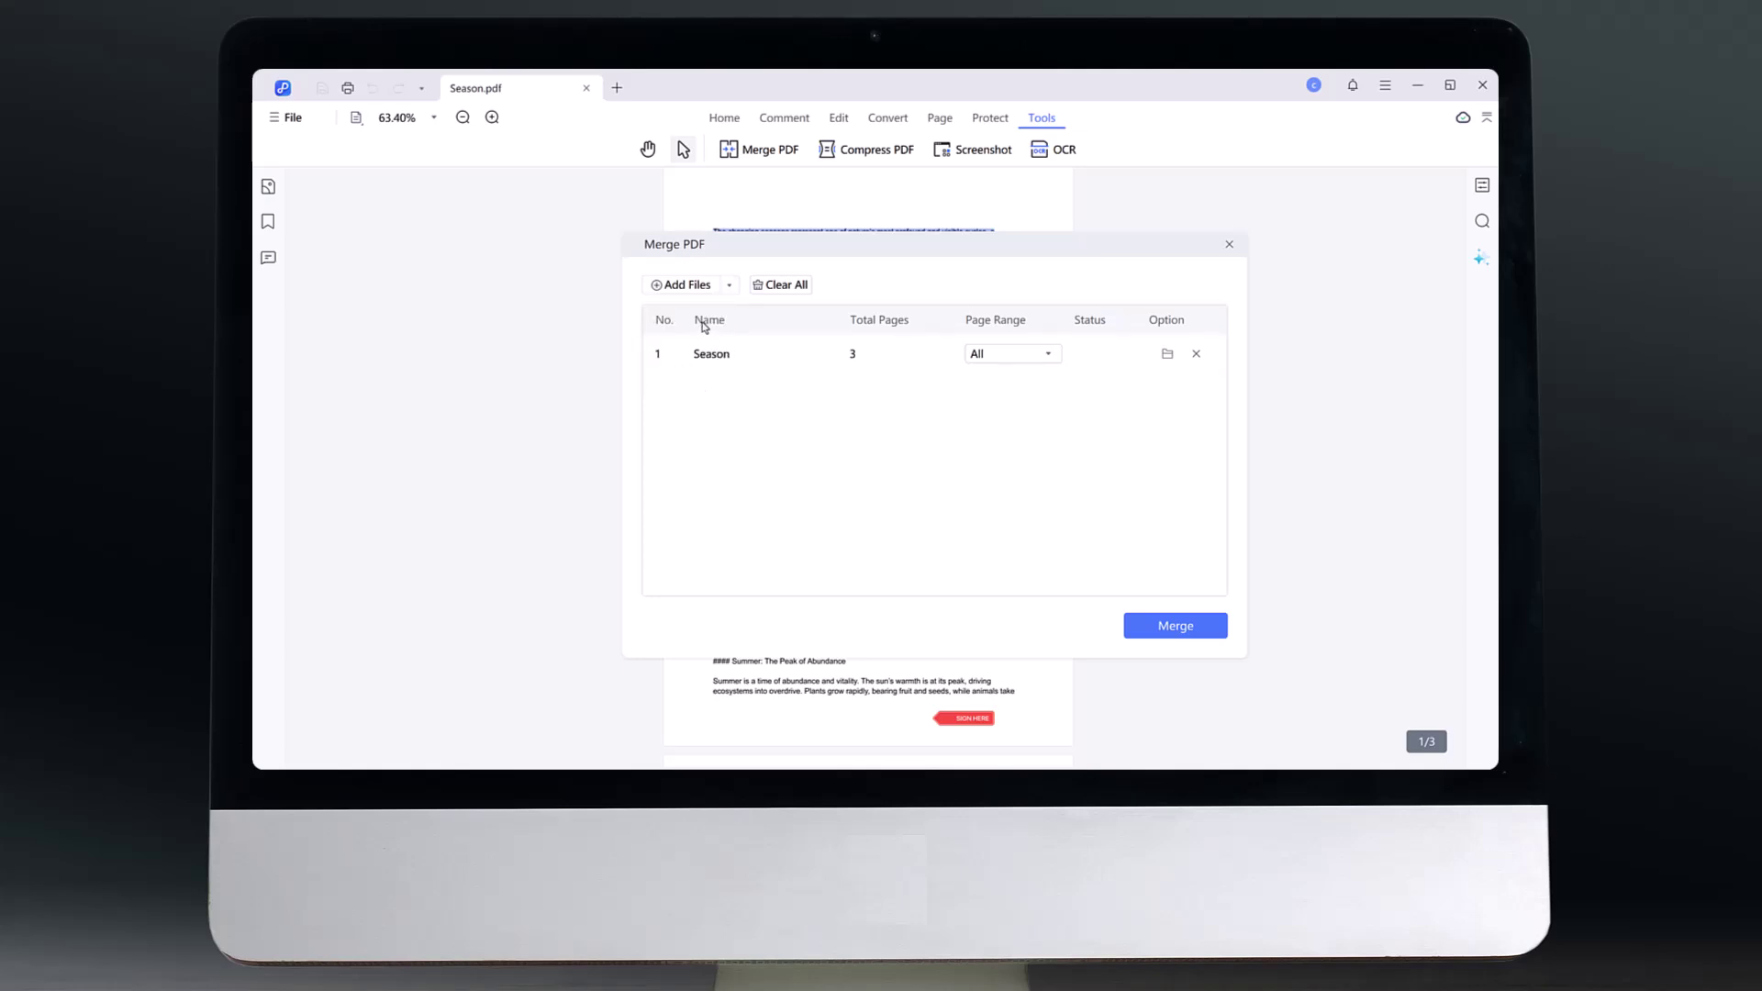
left_click(682, 286)
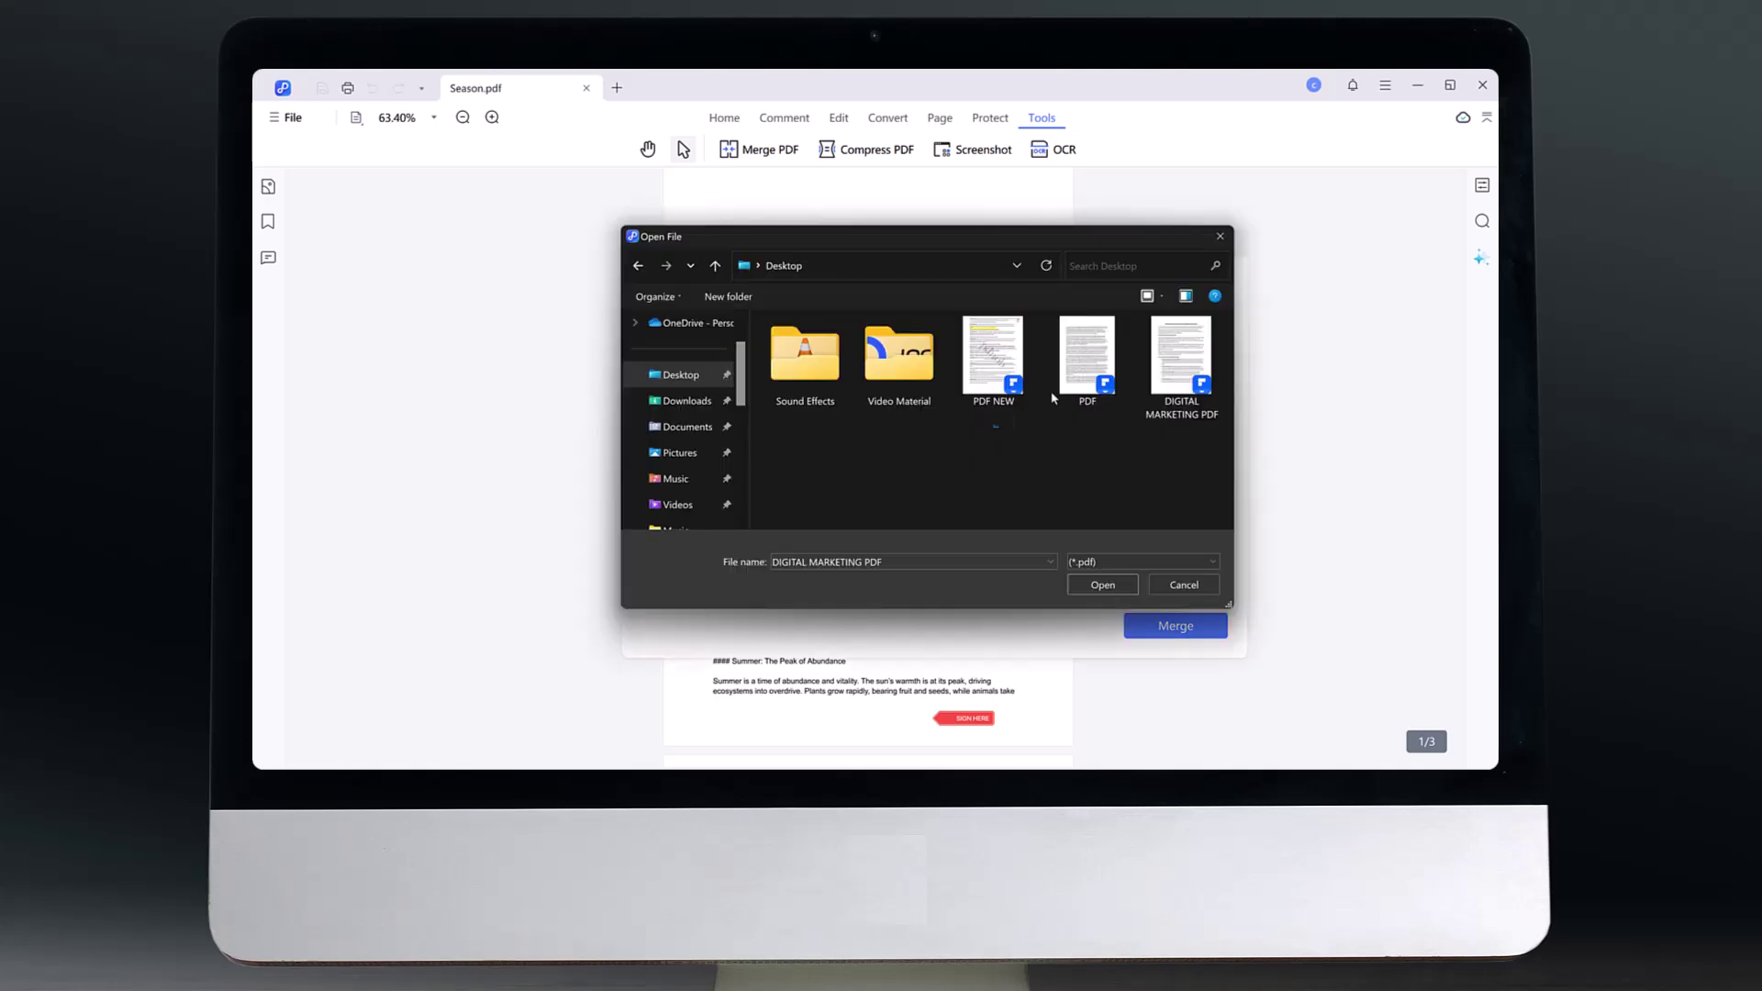
left_click(993, 358, "shift")
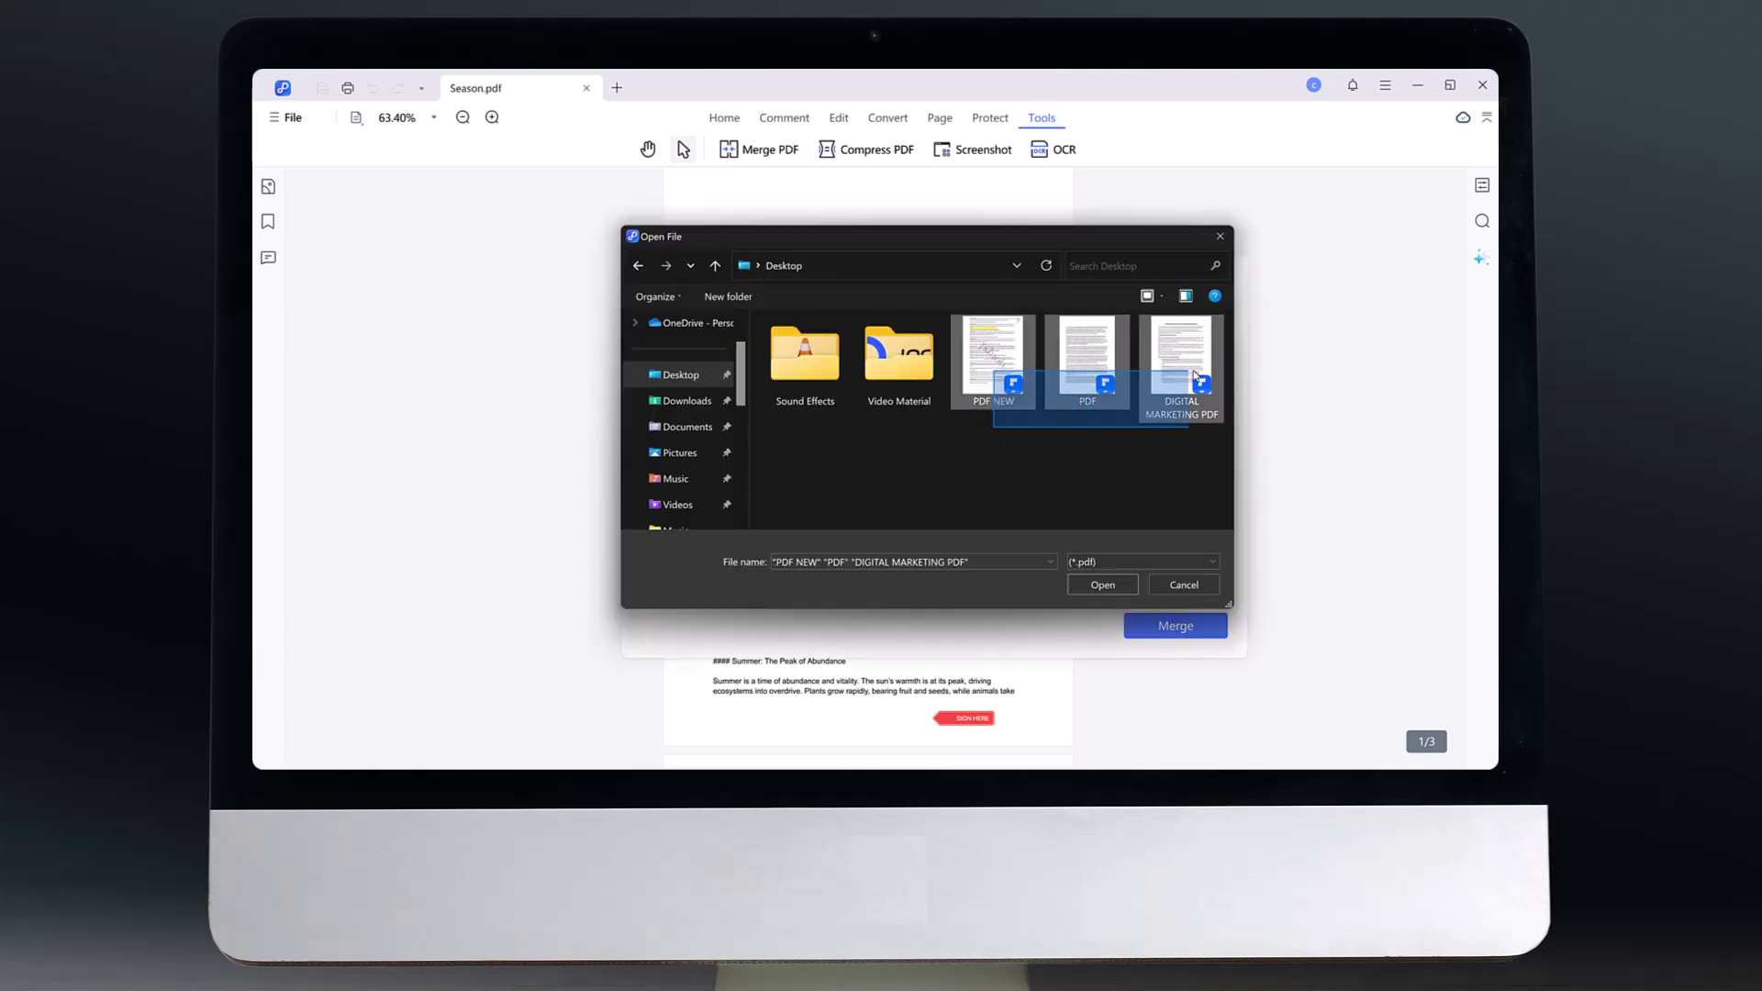
left_click(1102, 585)
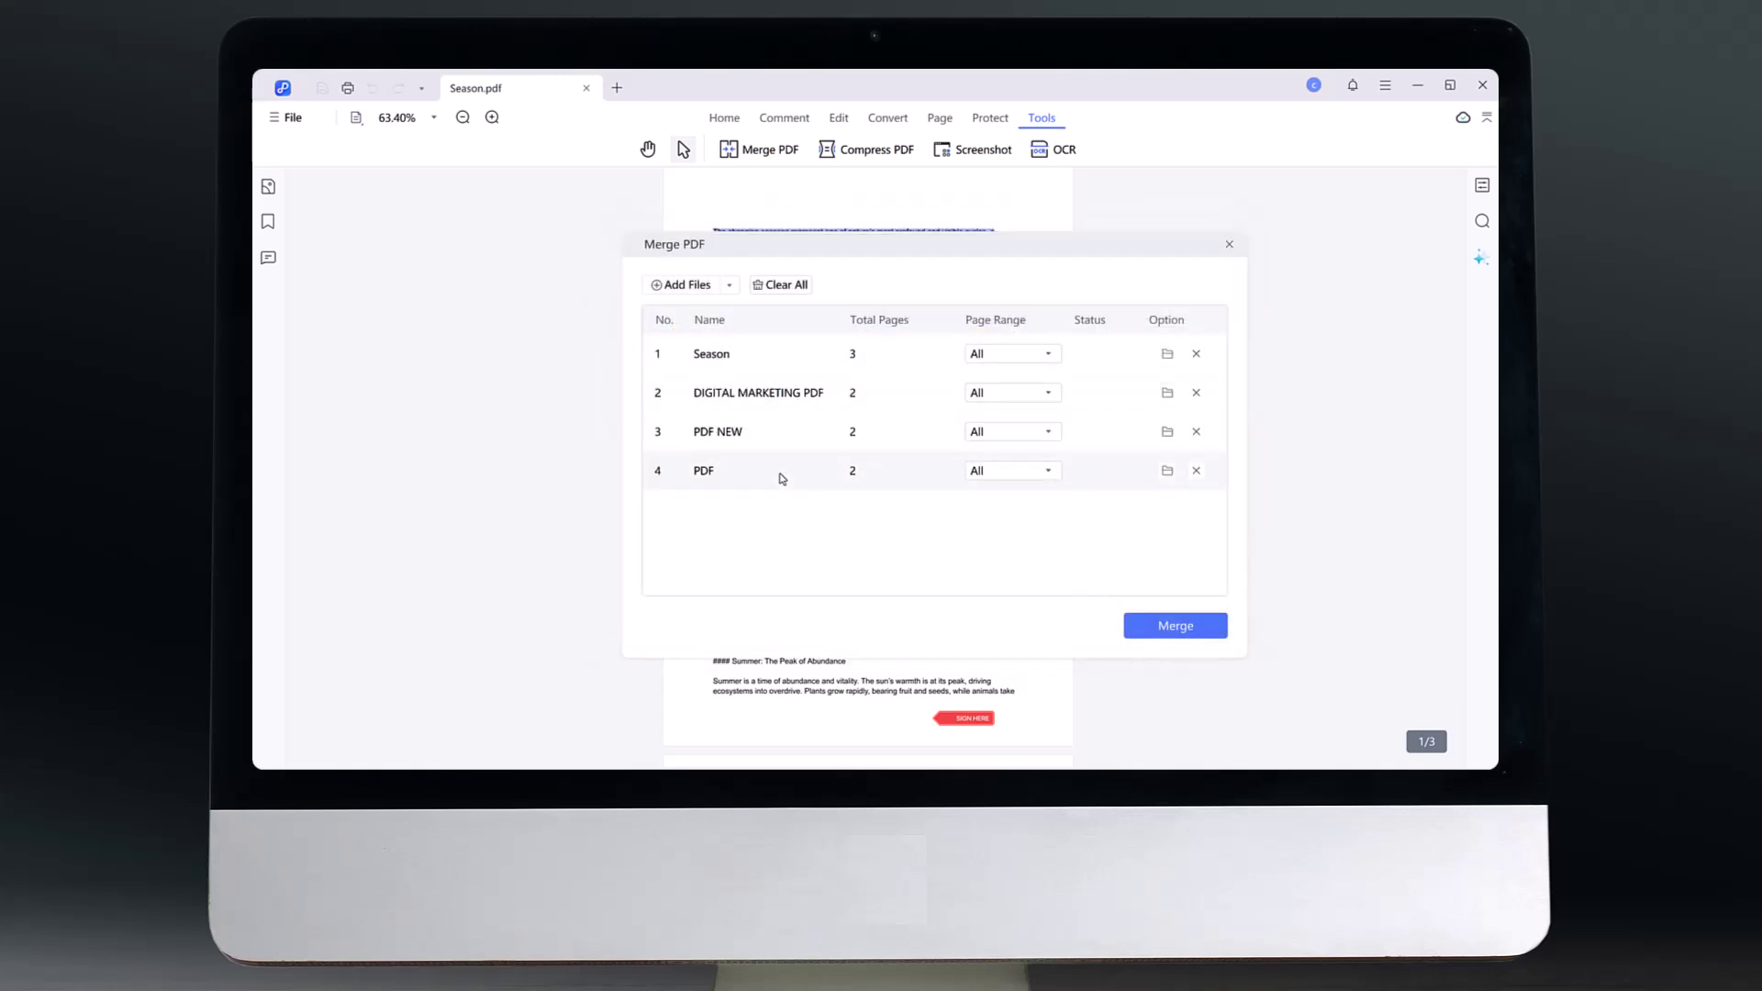
left_click(1182, 630)
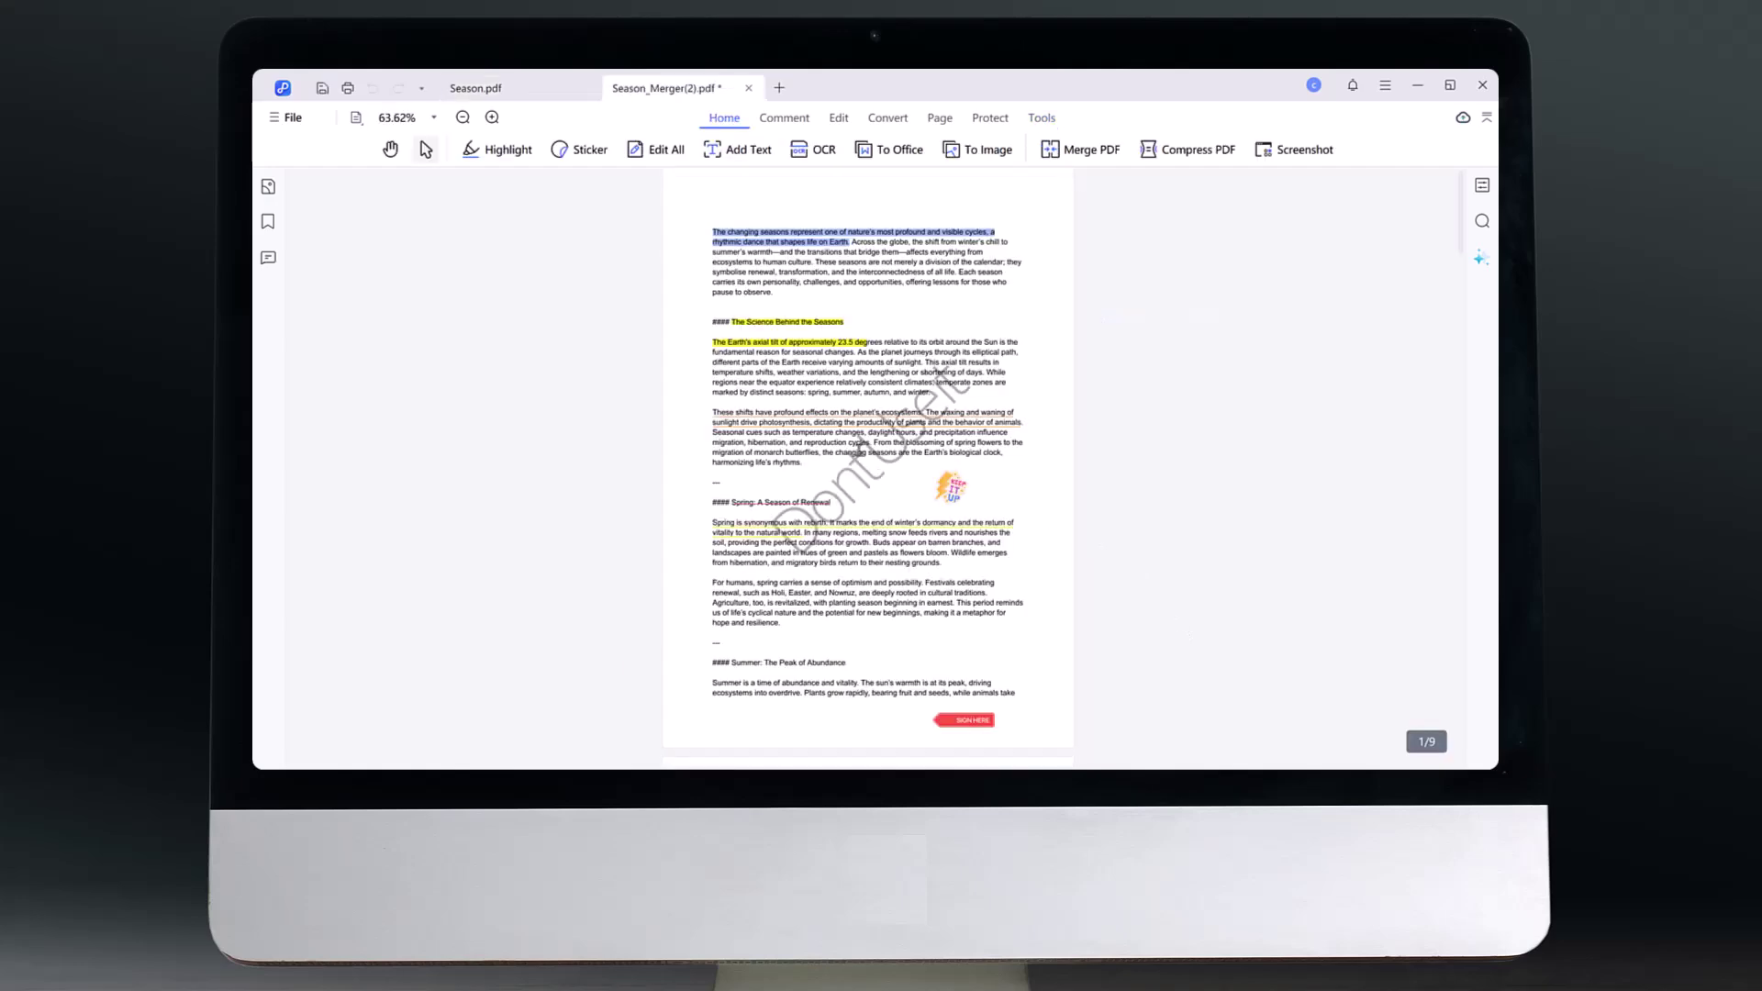
scroll(858, 422, "down", 10)
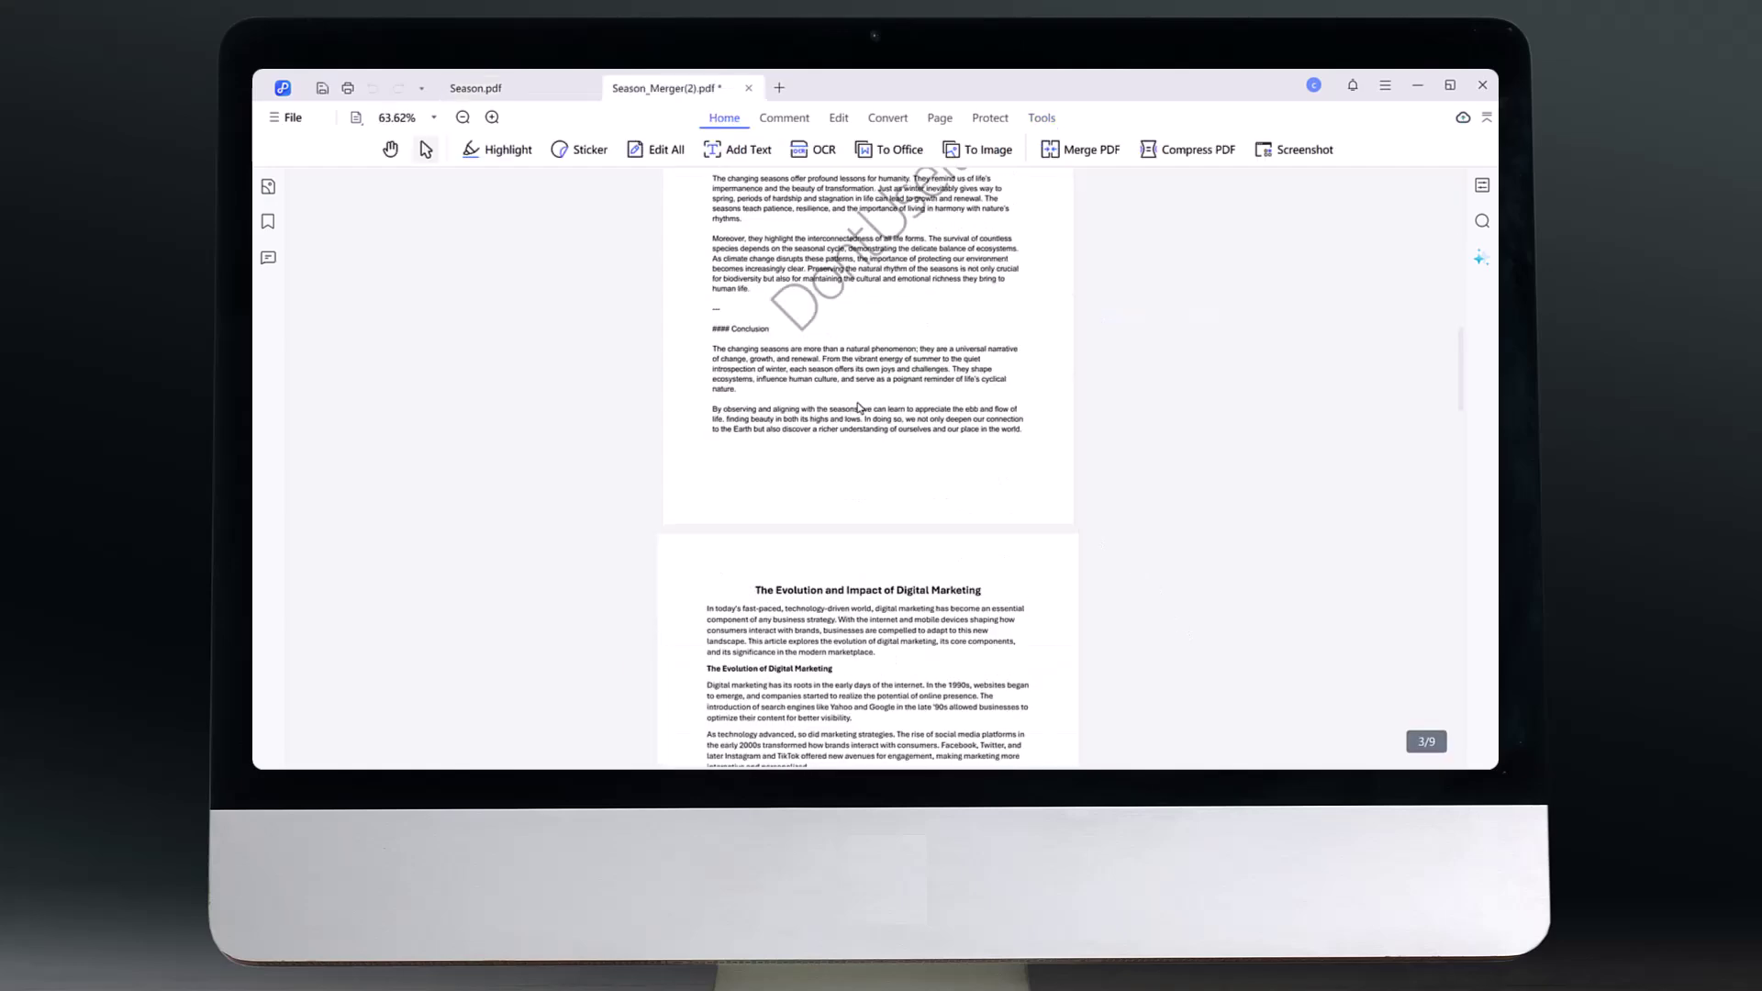
scroll(858, 409, "down", 15)
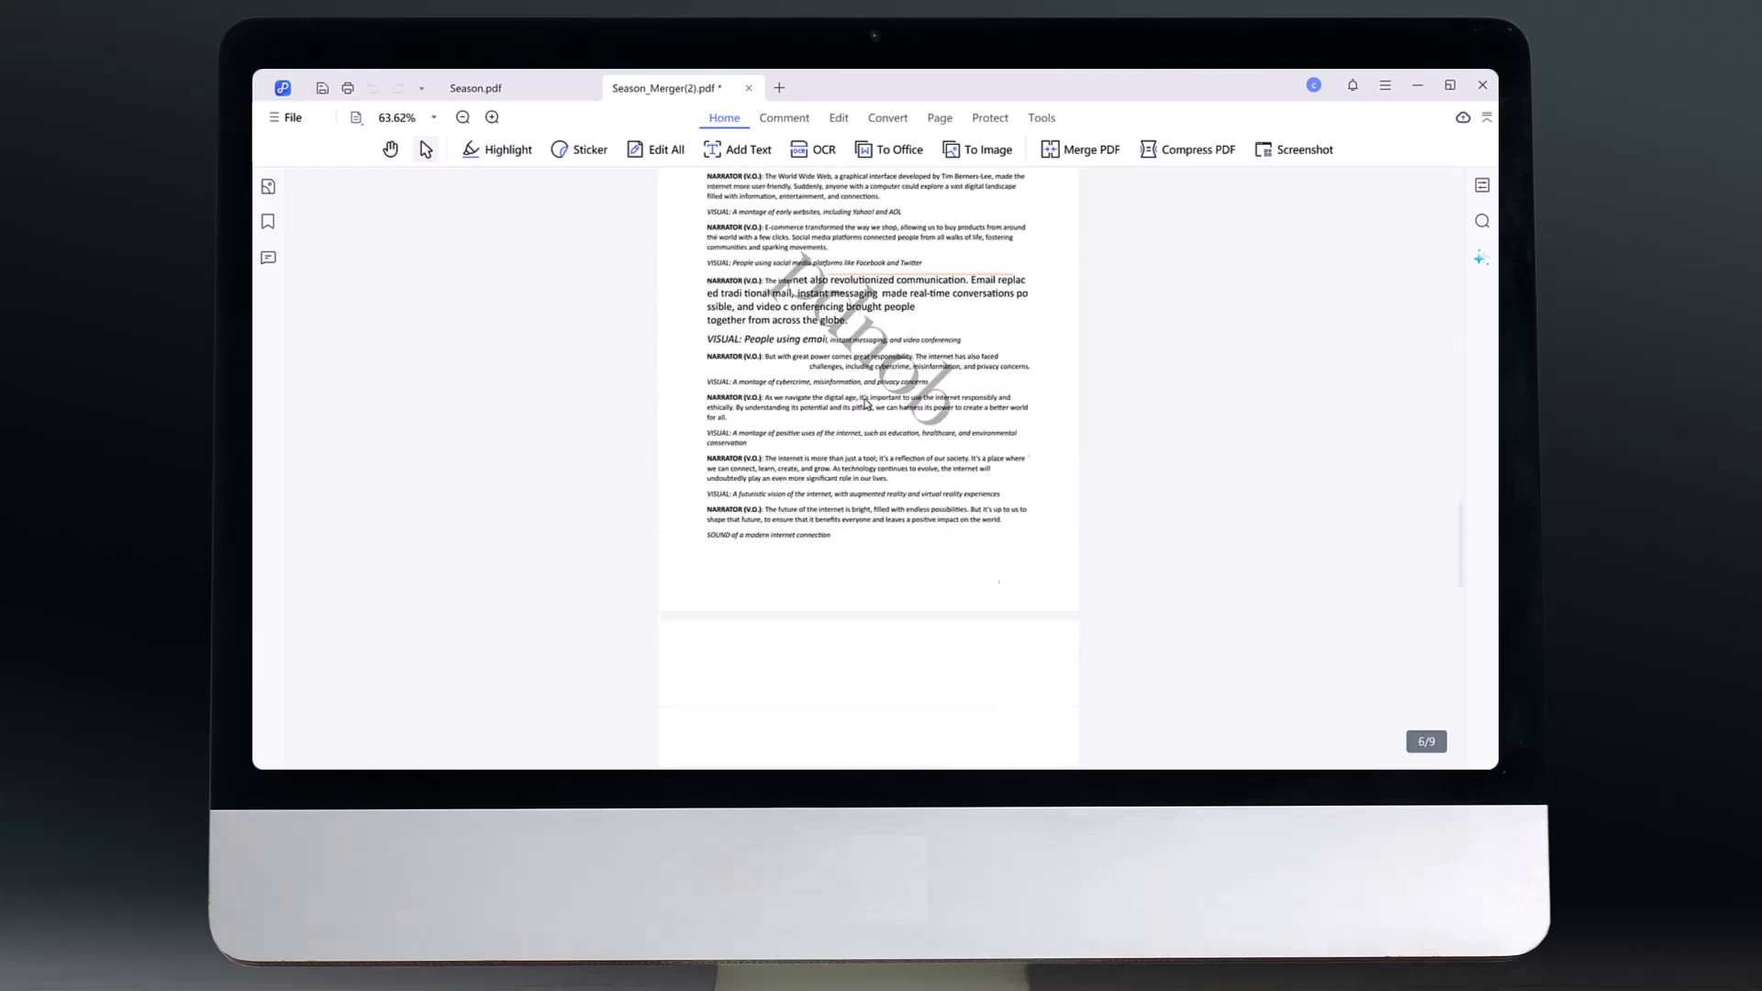
scroll(864, 404, "down", 15)
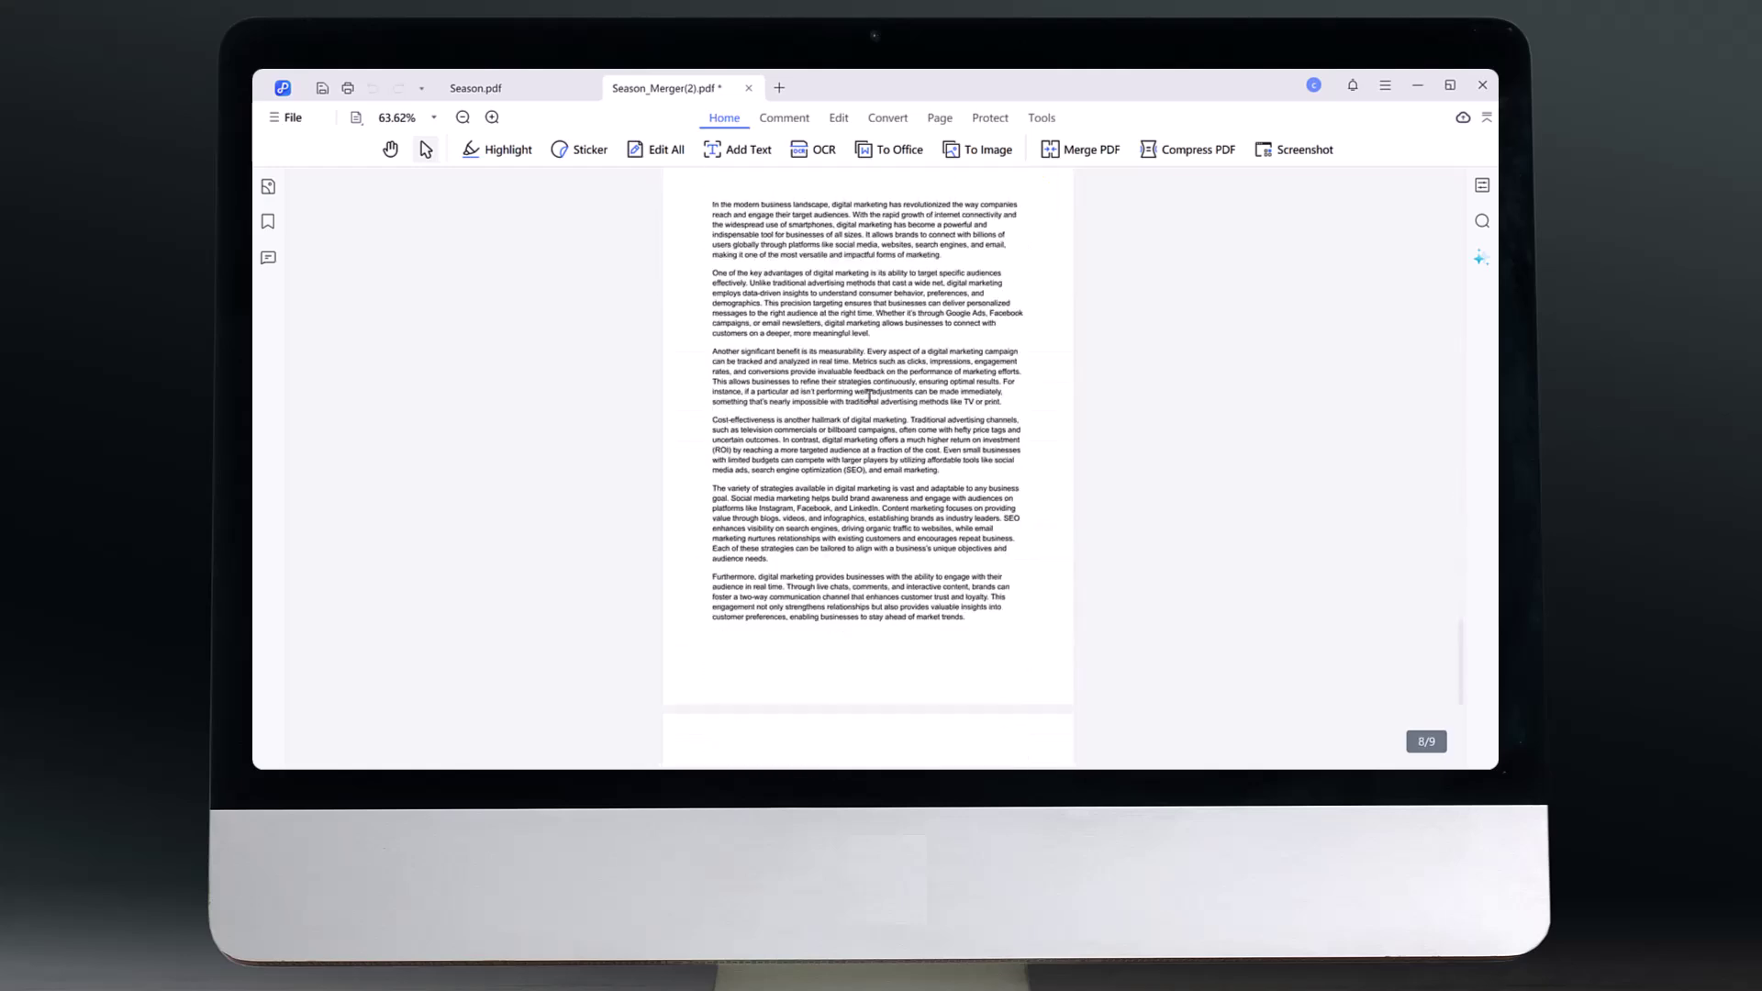
scroll(869, 395, "down", 3)
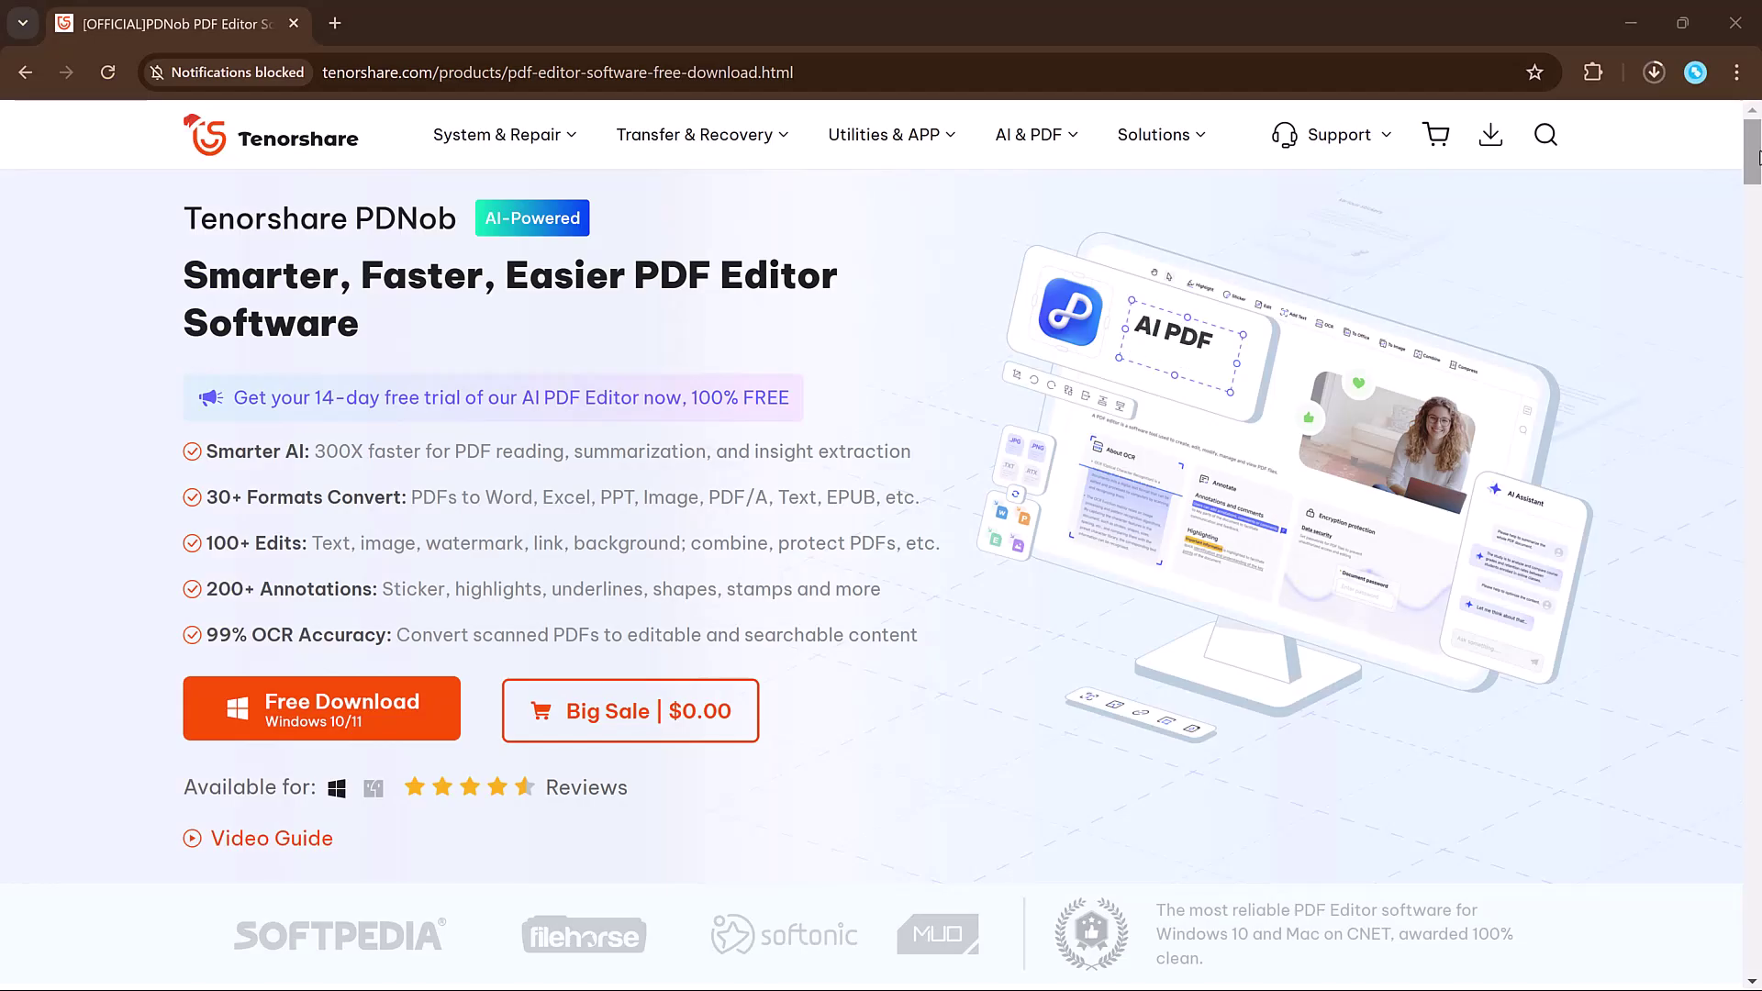
left_click_drag(1757, 156, 1757, 217)
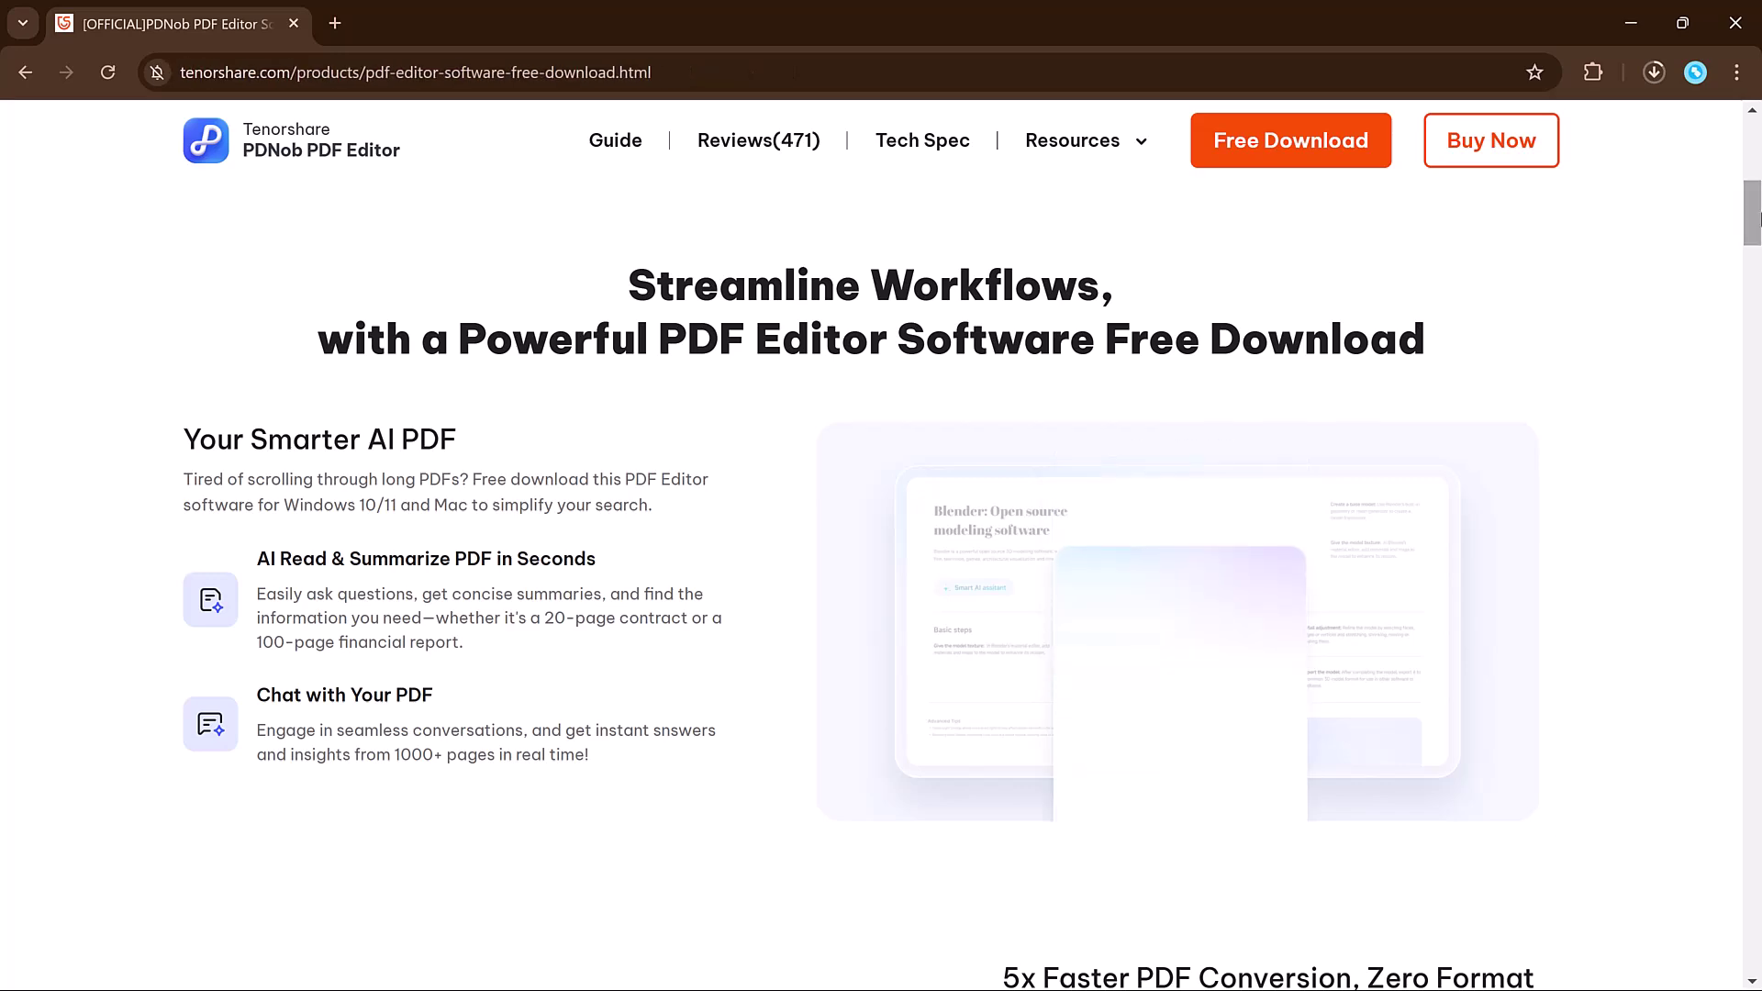
left_click_drag(1757, 218, 1756, 432)
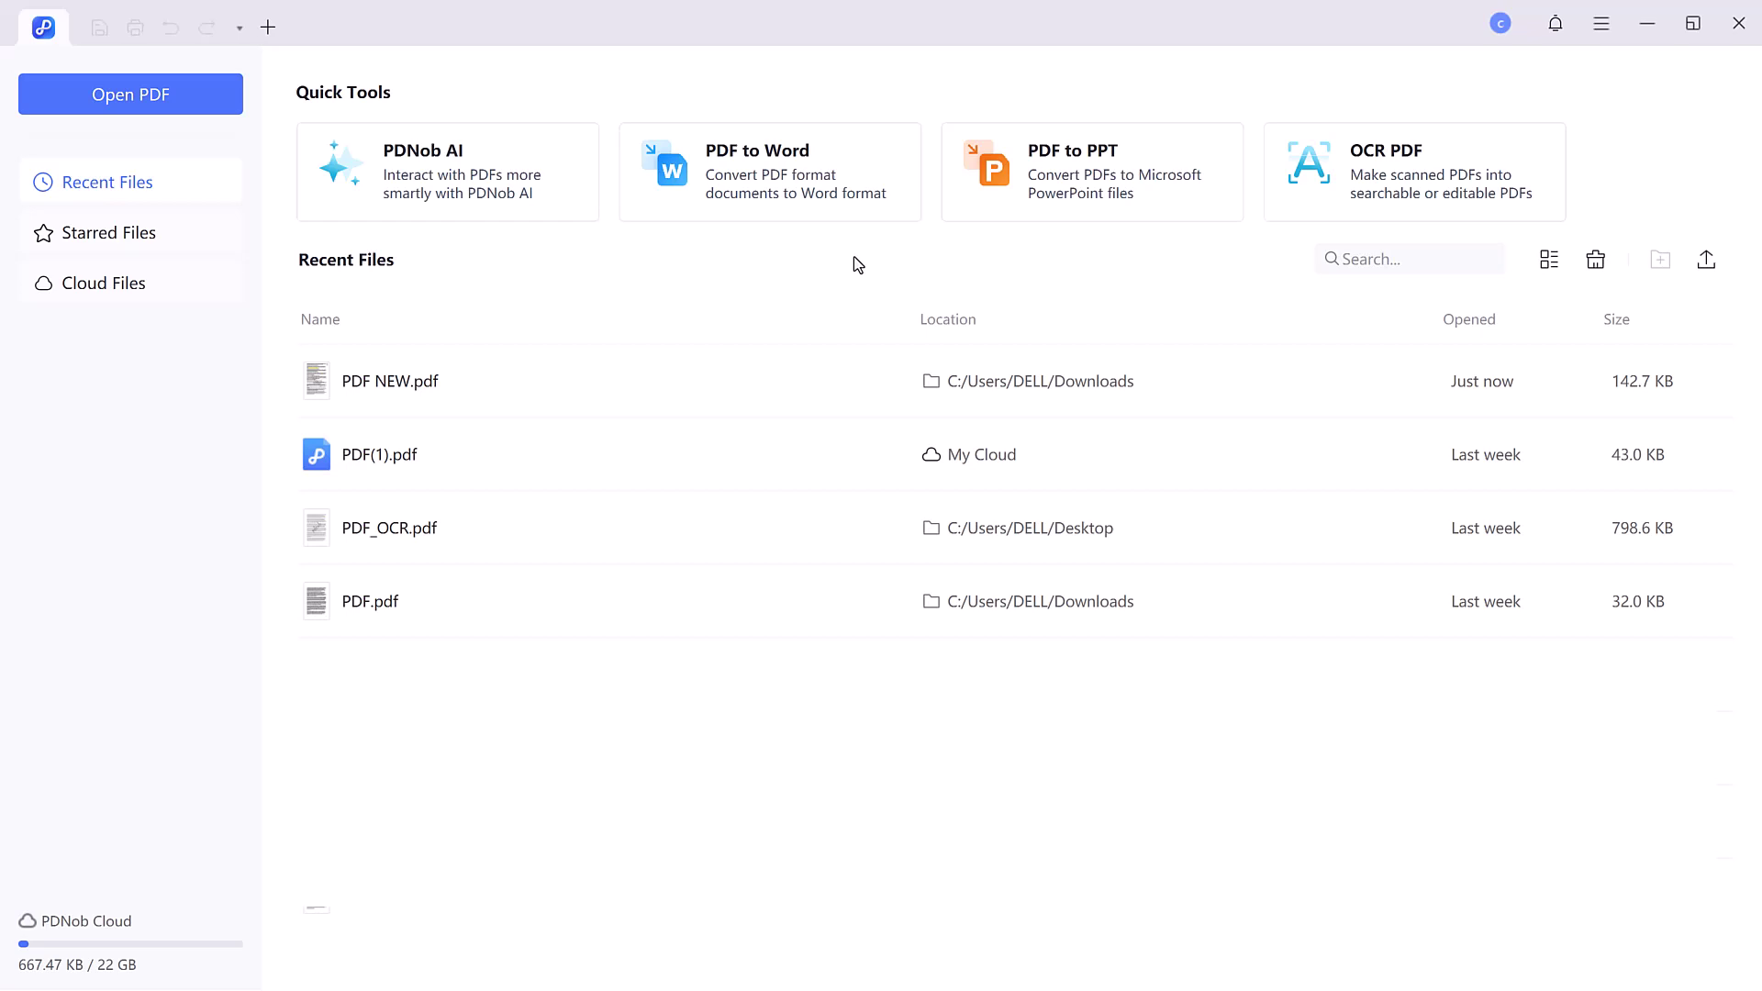
- Open Season.pdf from the New folder on the Desktop with Open PDF
left_click(229, 102)
left_click(238, 201)
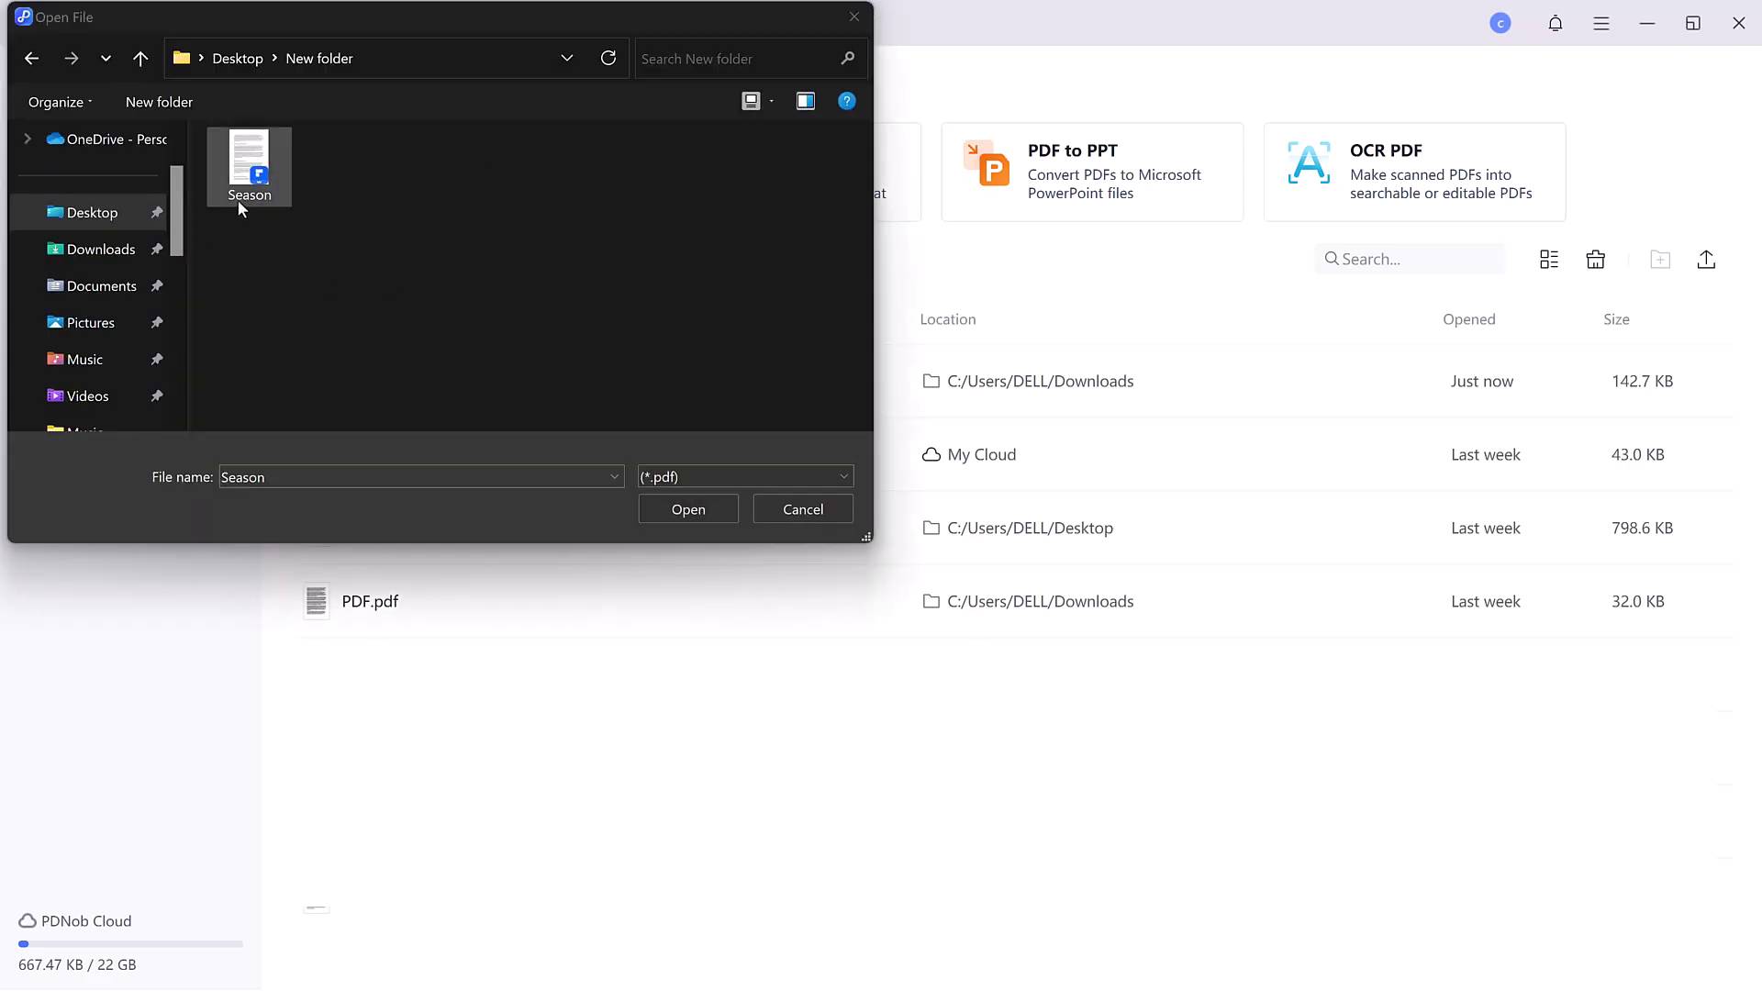
double_click(239, 200)
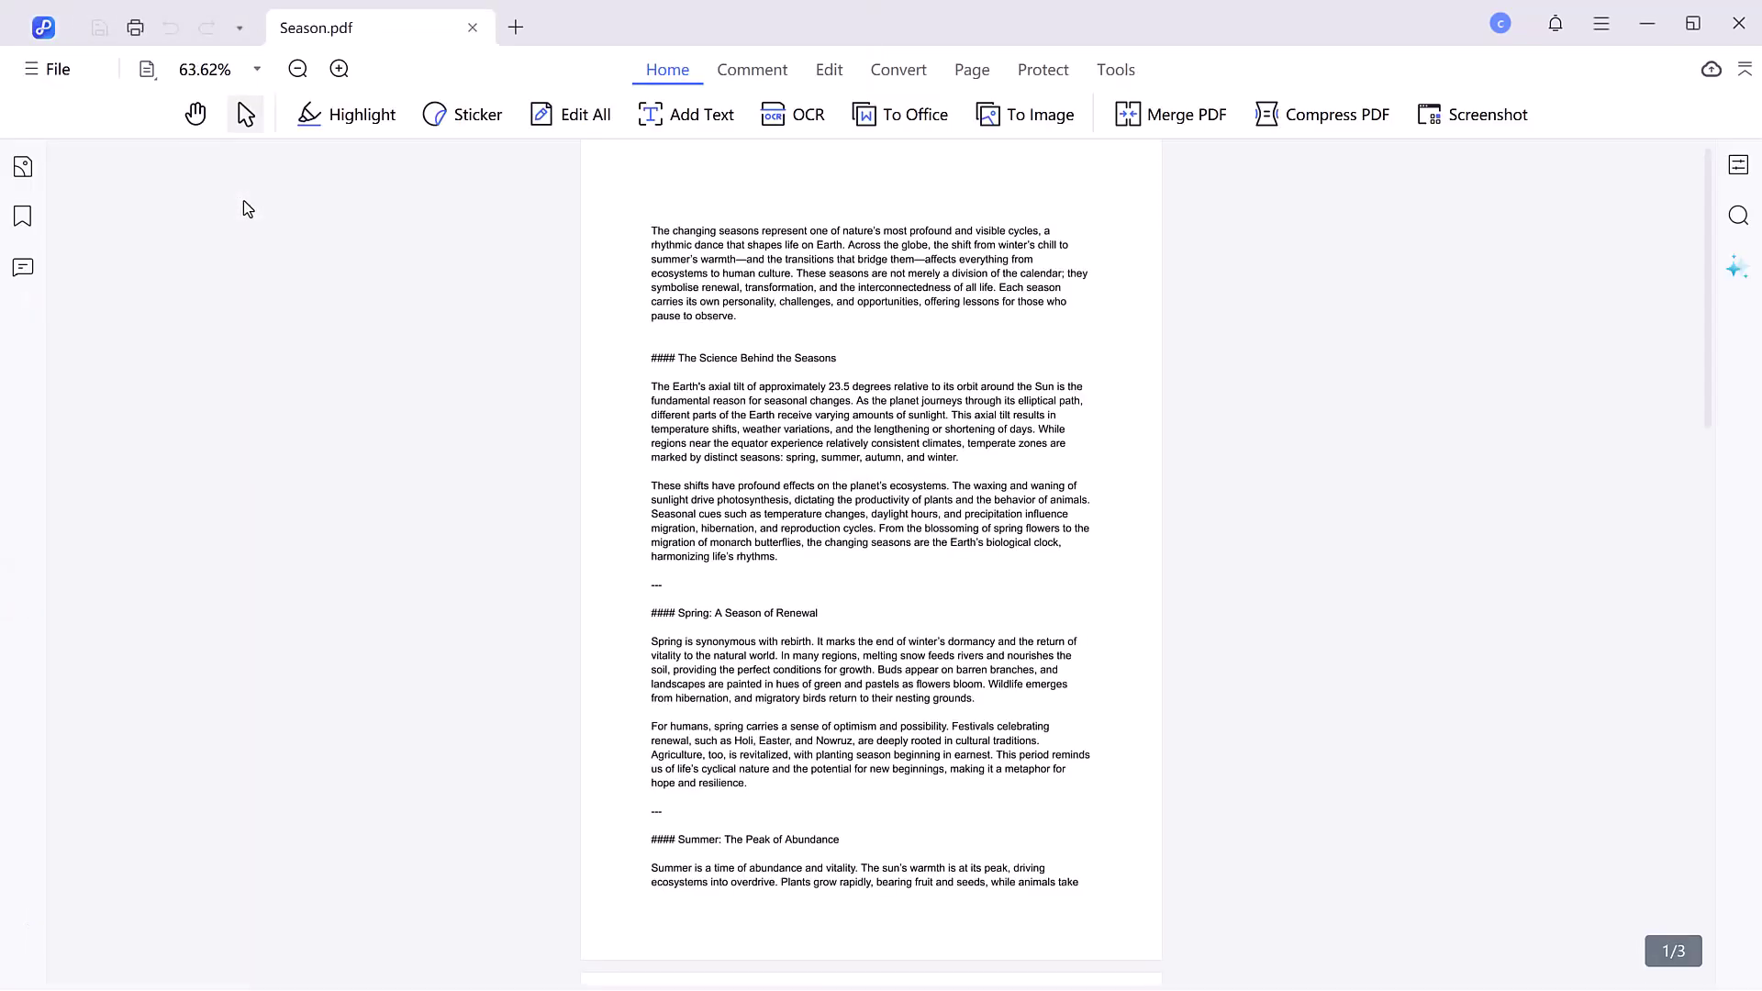
scroll(752, 483, "down", 10)
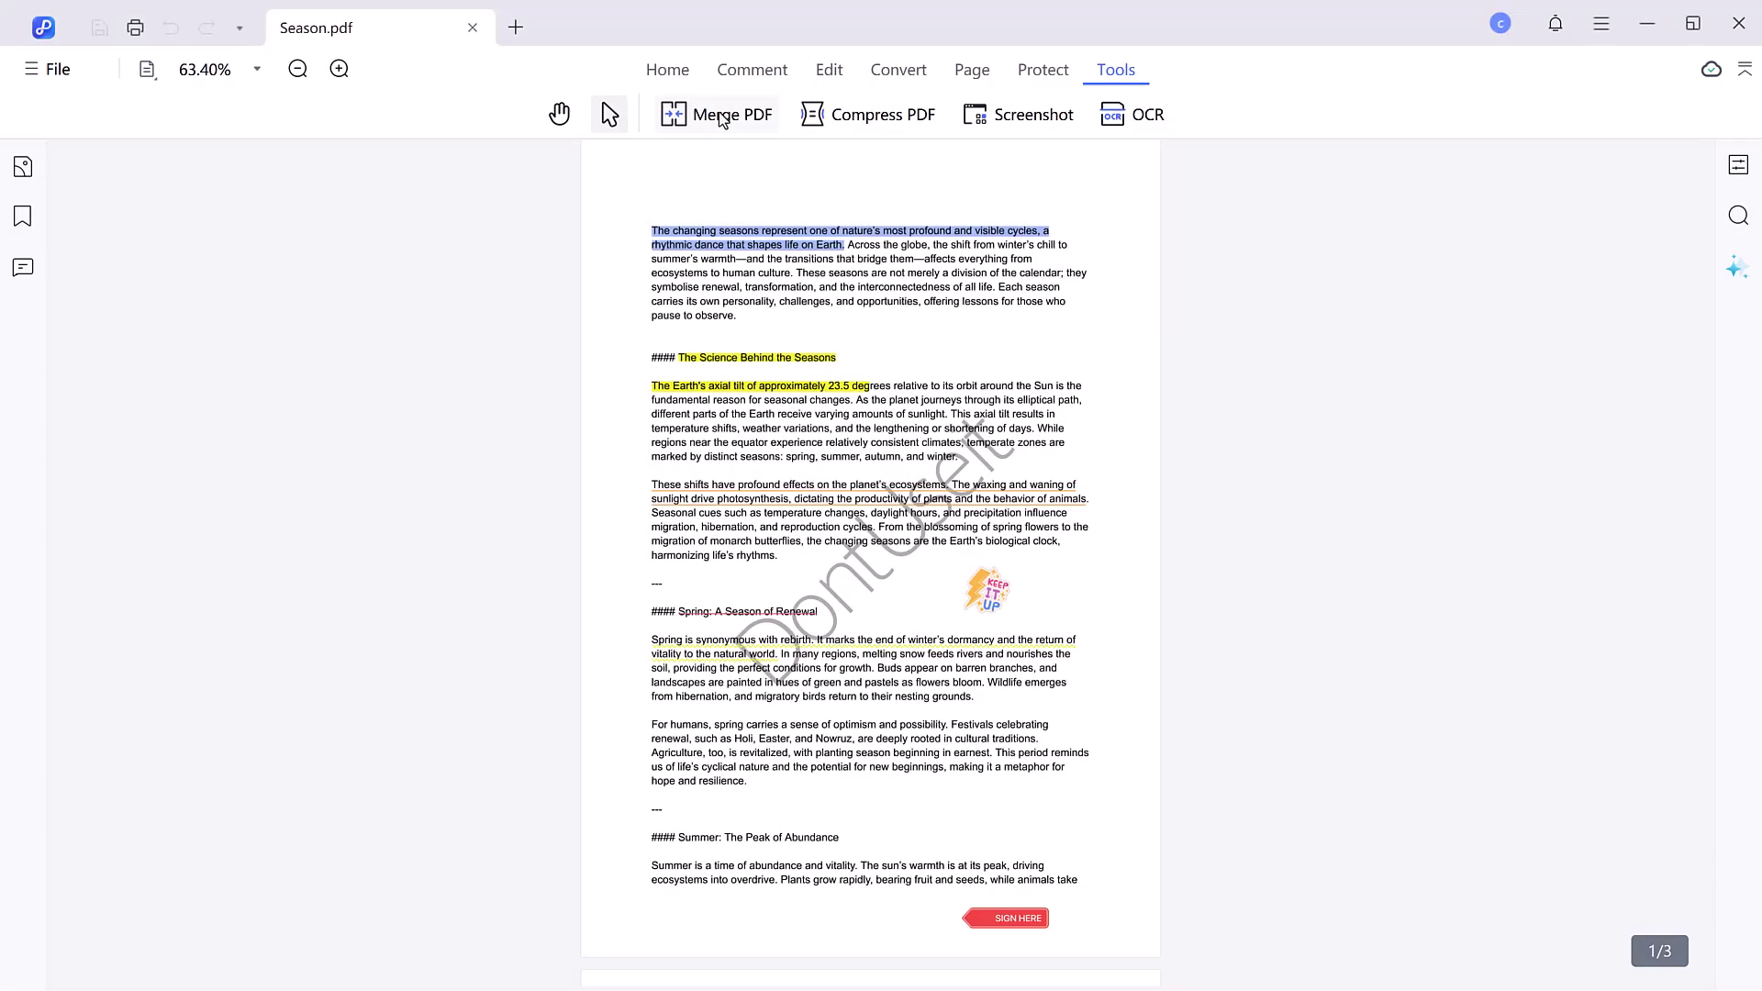
- Merge PDF NEW, PDF and DIGITAL MARKETING PDF into Season, creating Season_Merger(2).pdf
left_click(723, 116)
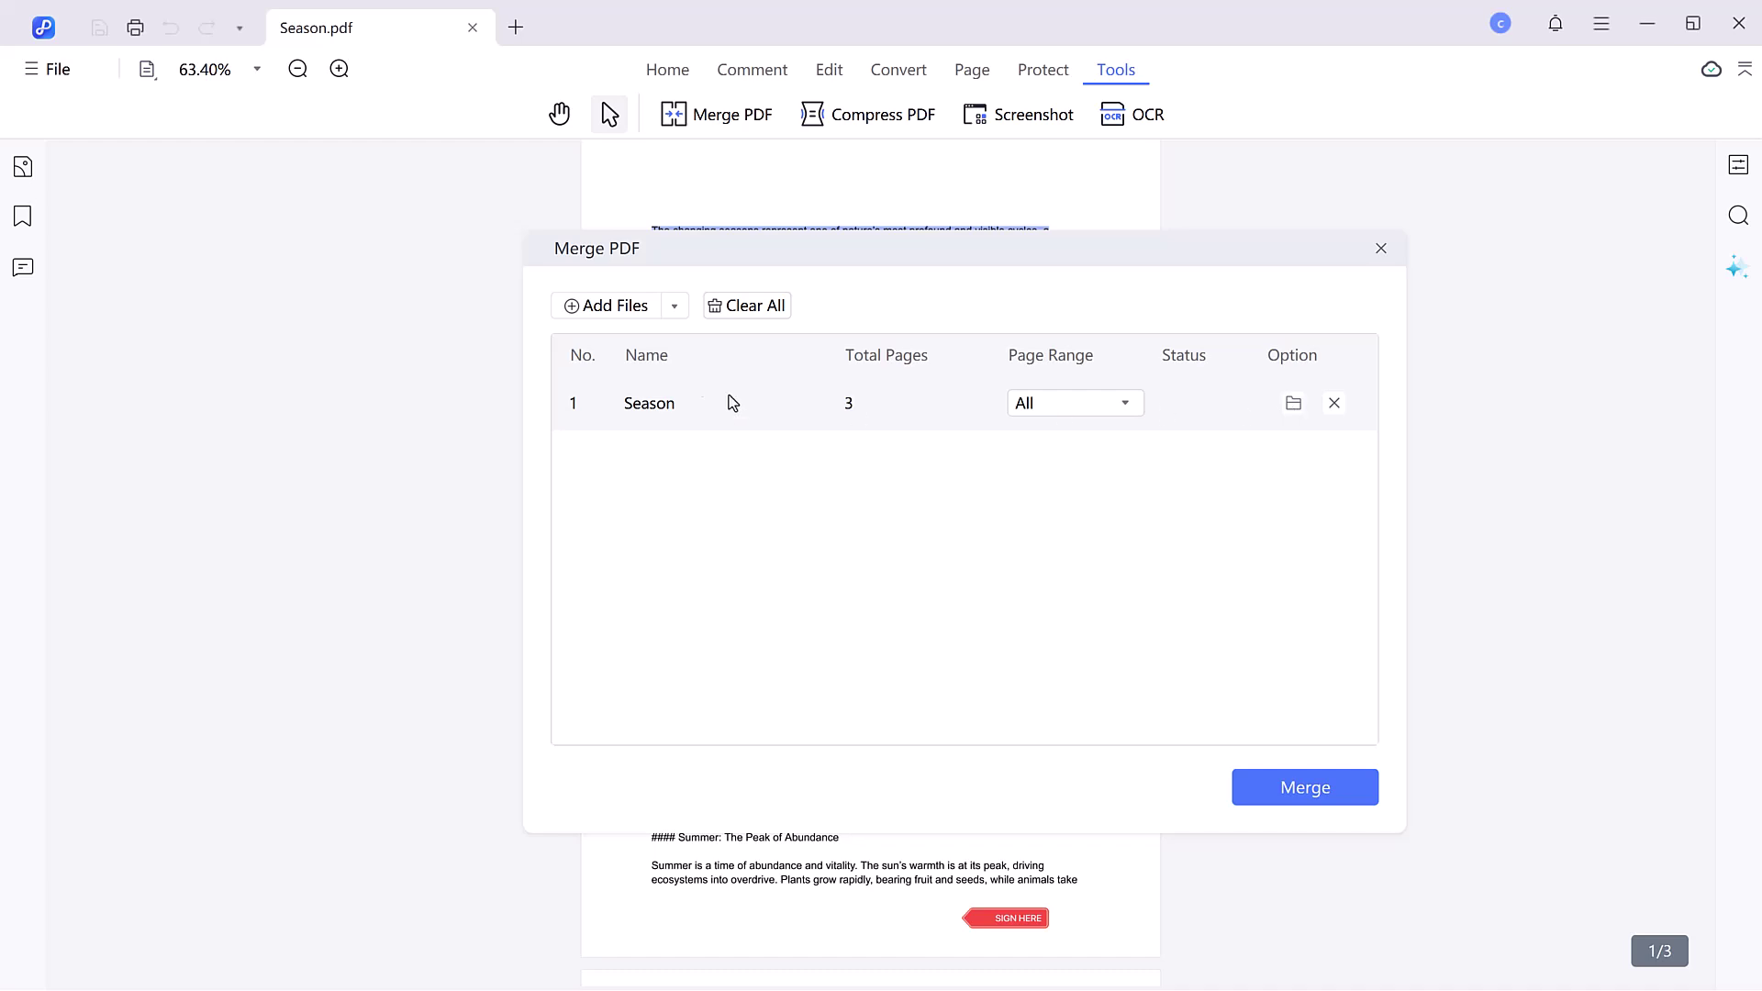
left_click(676, 307)
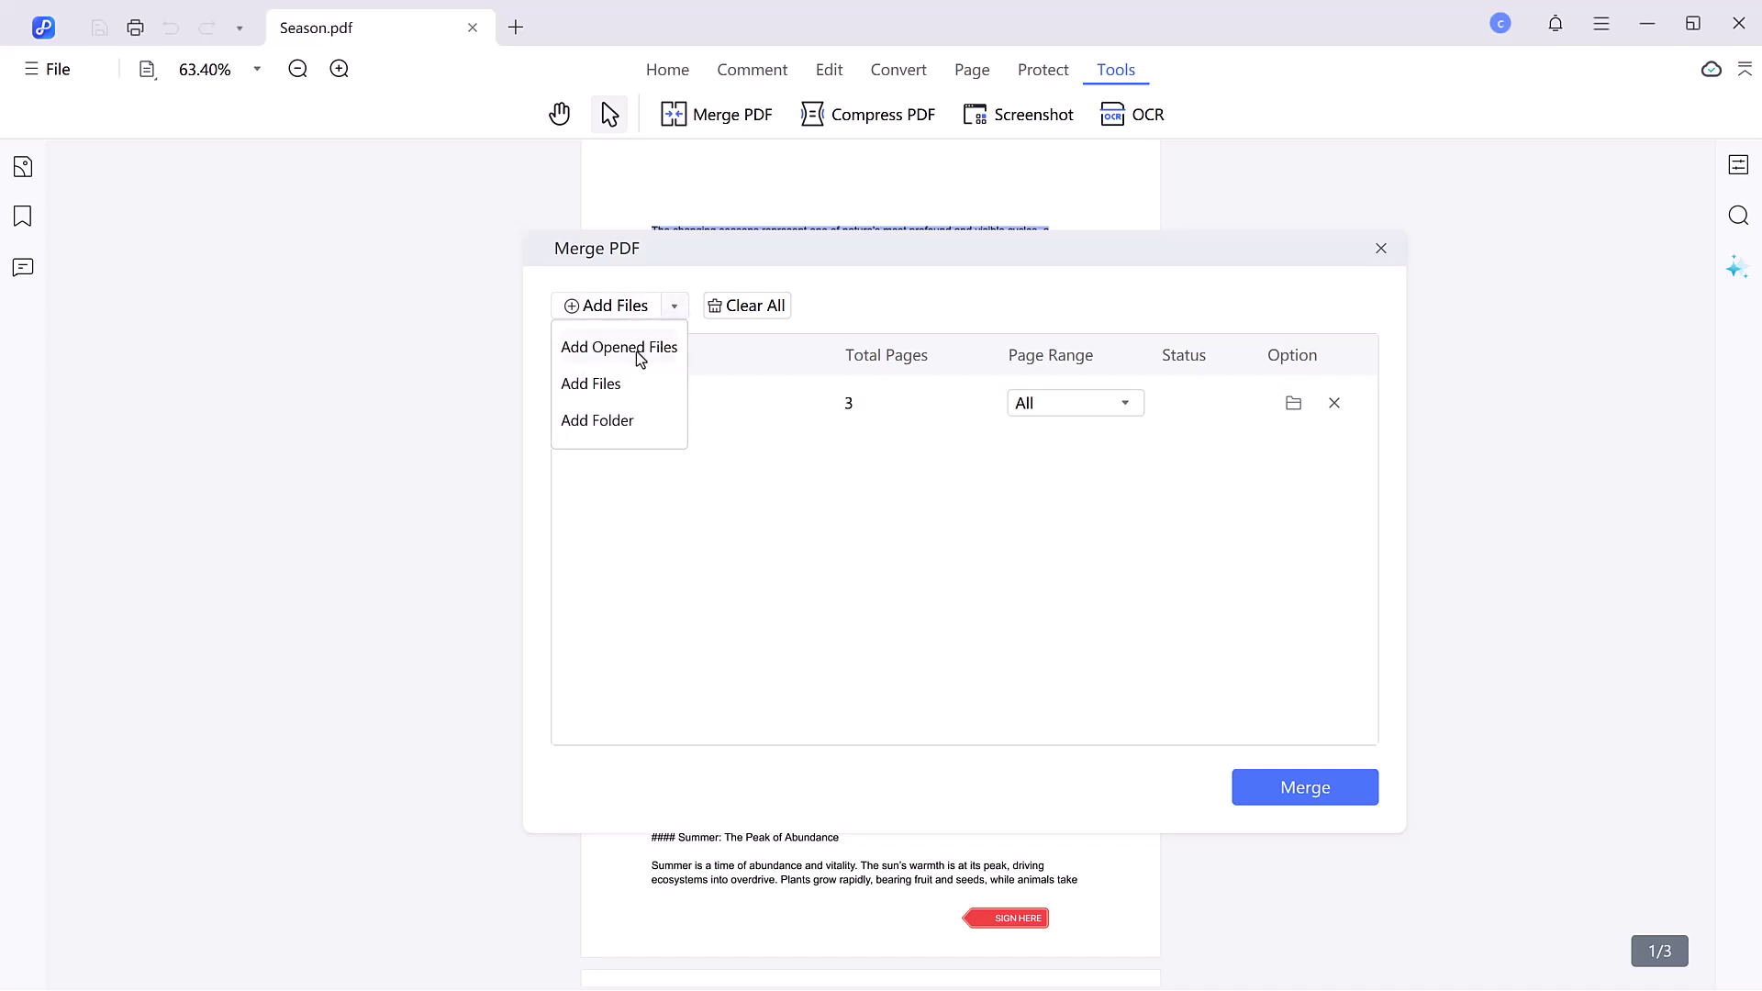
left_click(695, 463)
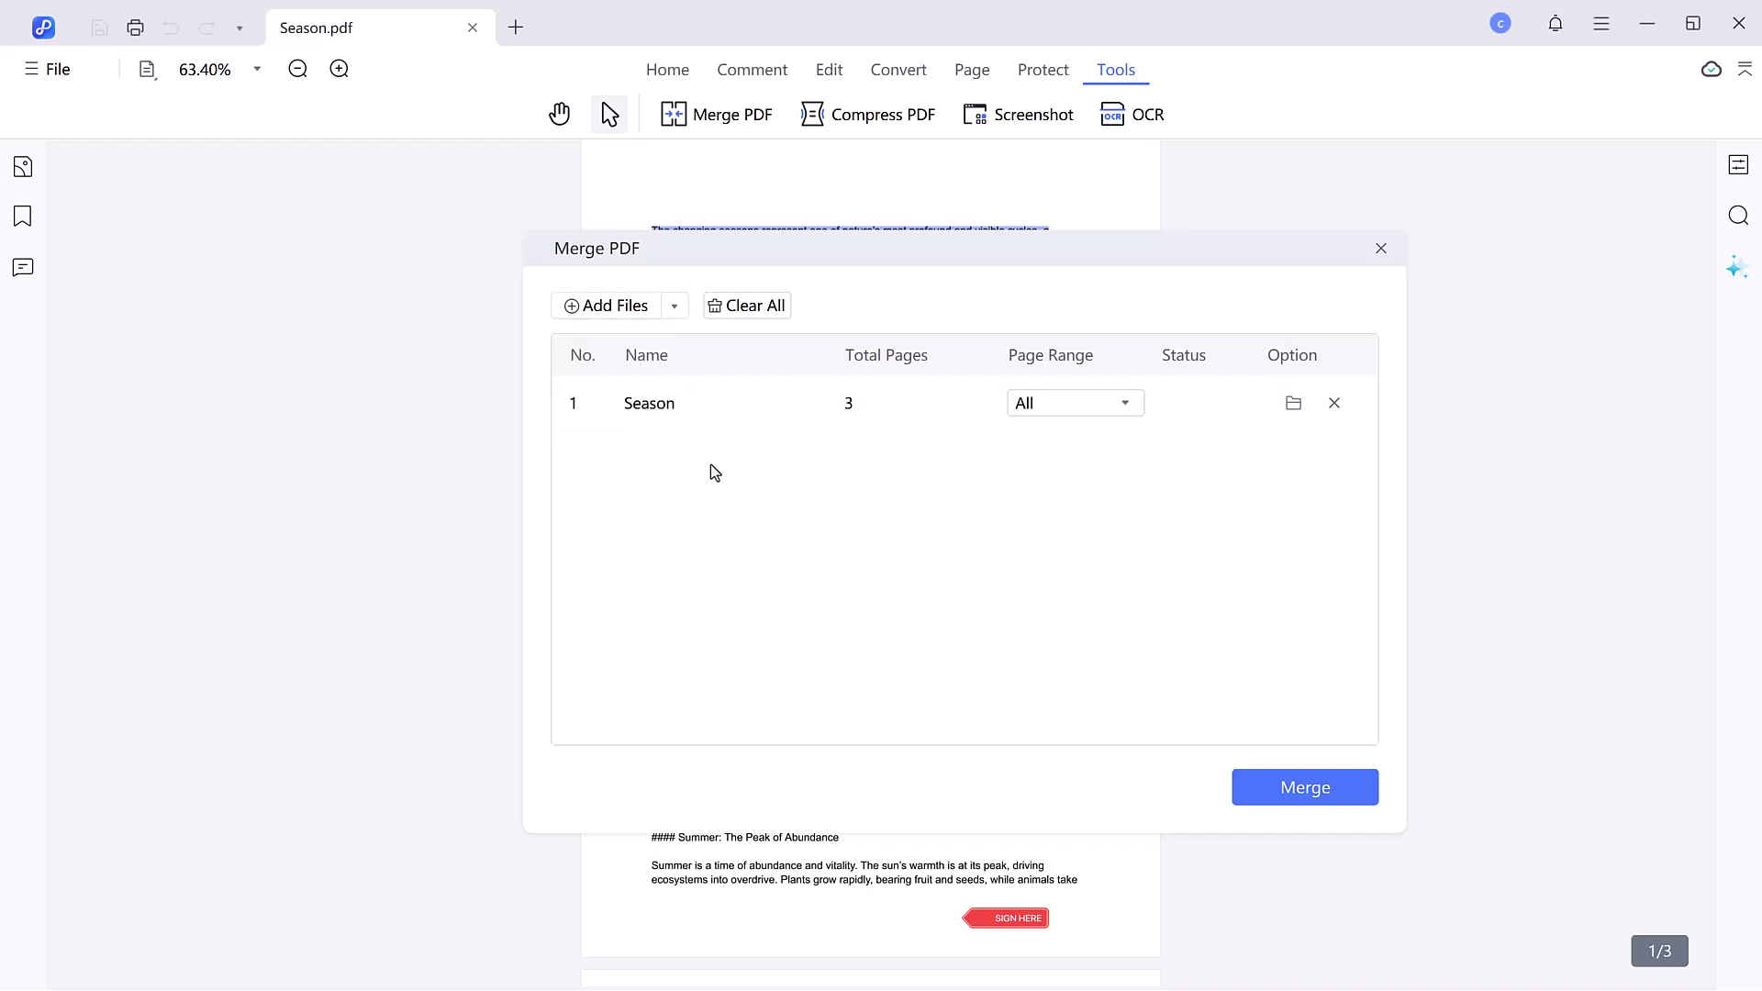
left_click(604, 306)
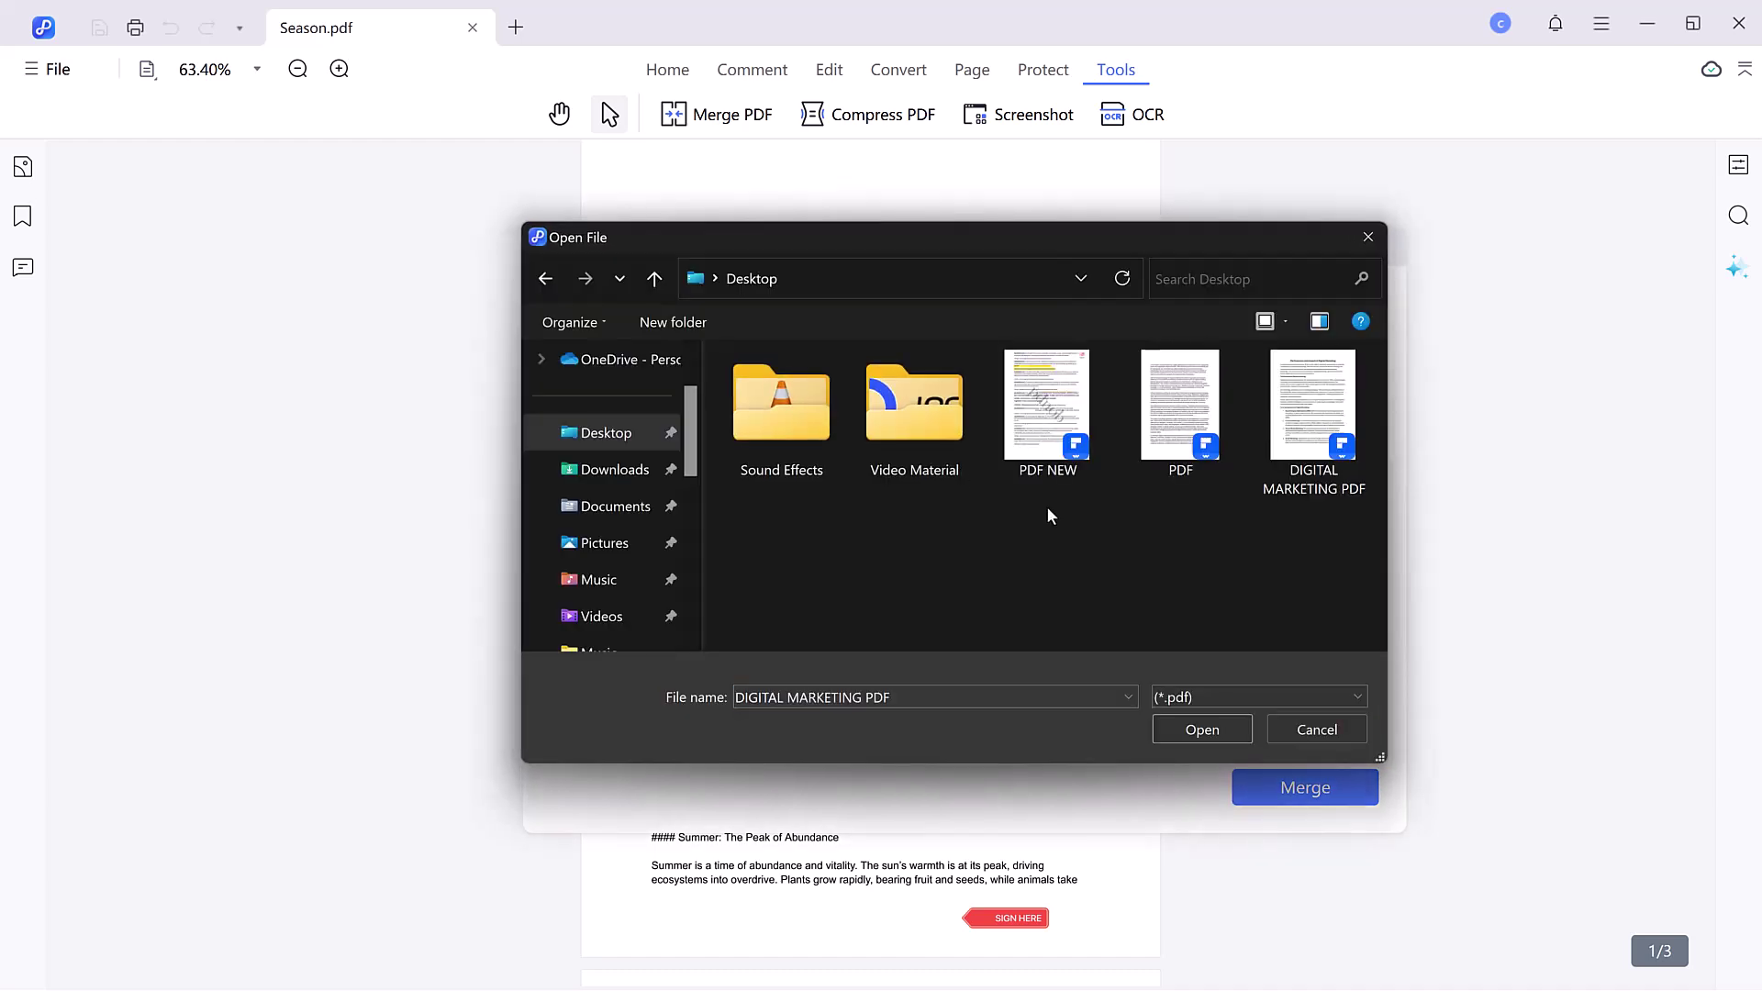
left_click_drag(1048, 507, 1344, 428)
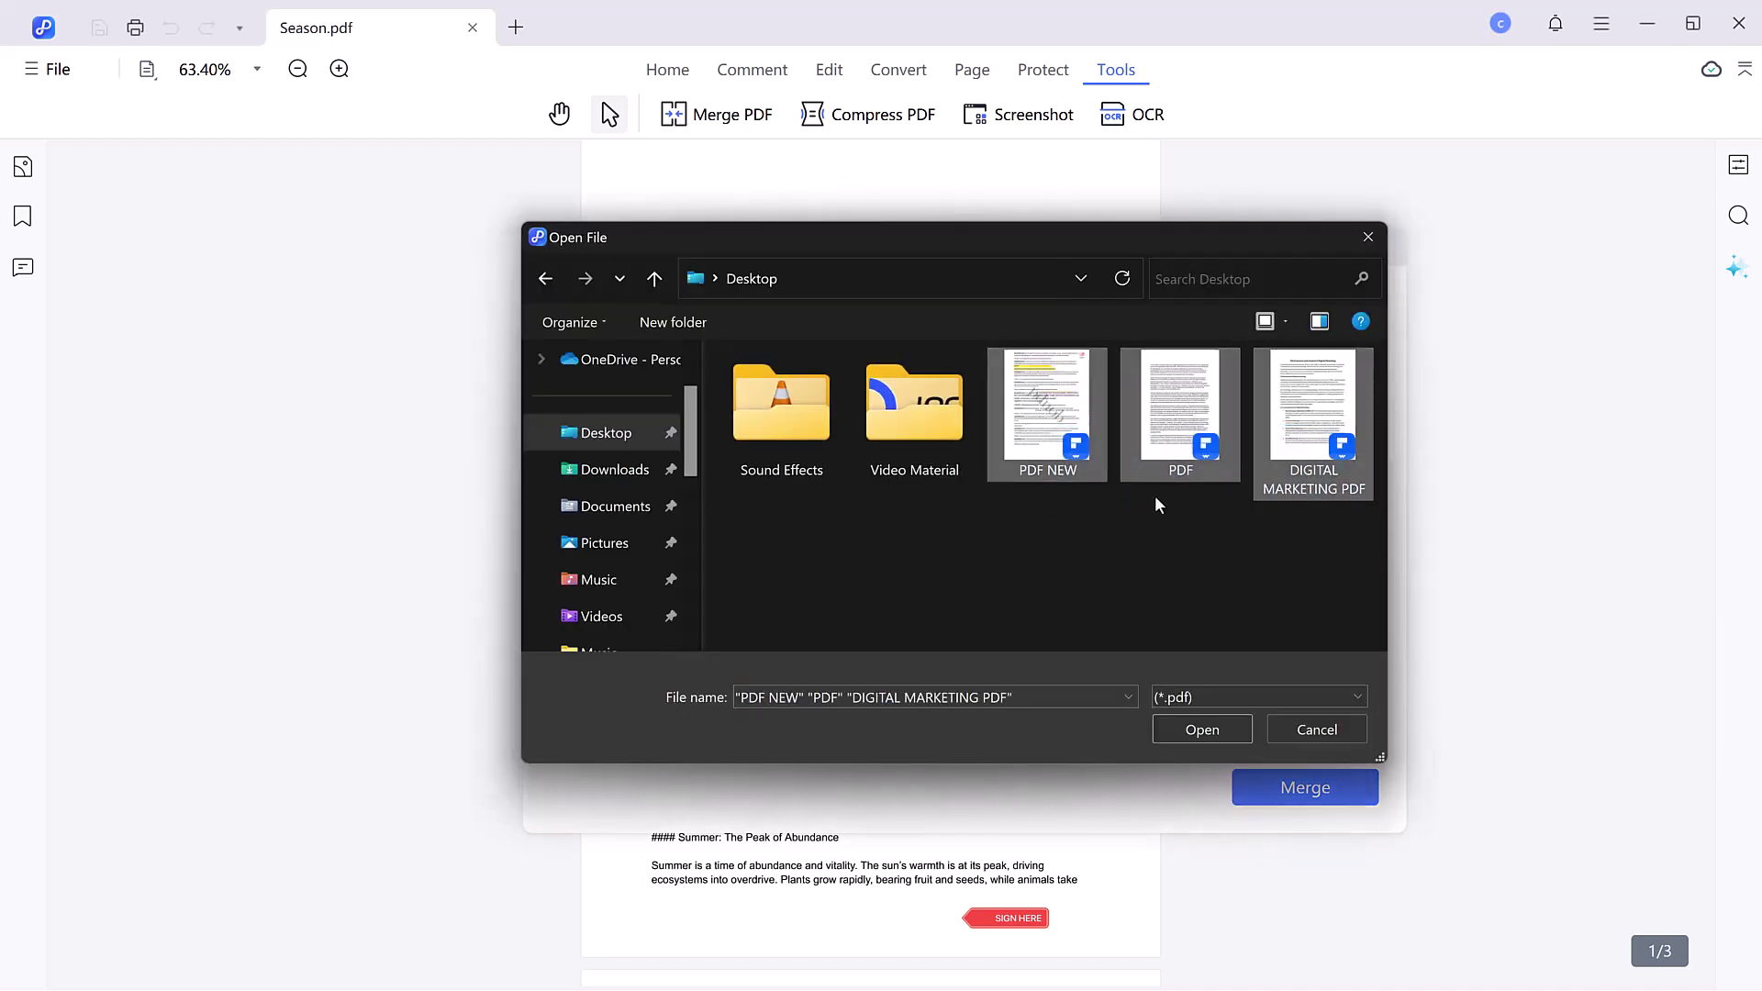
left_click(1200, 731)
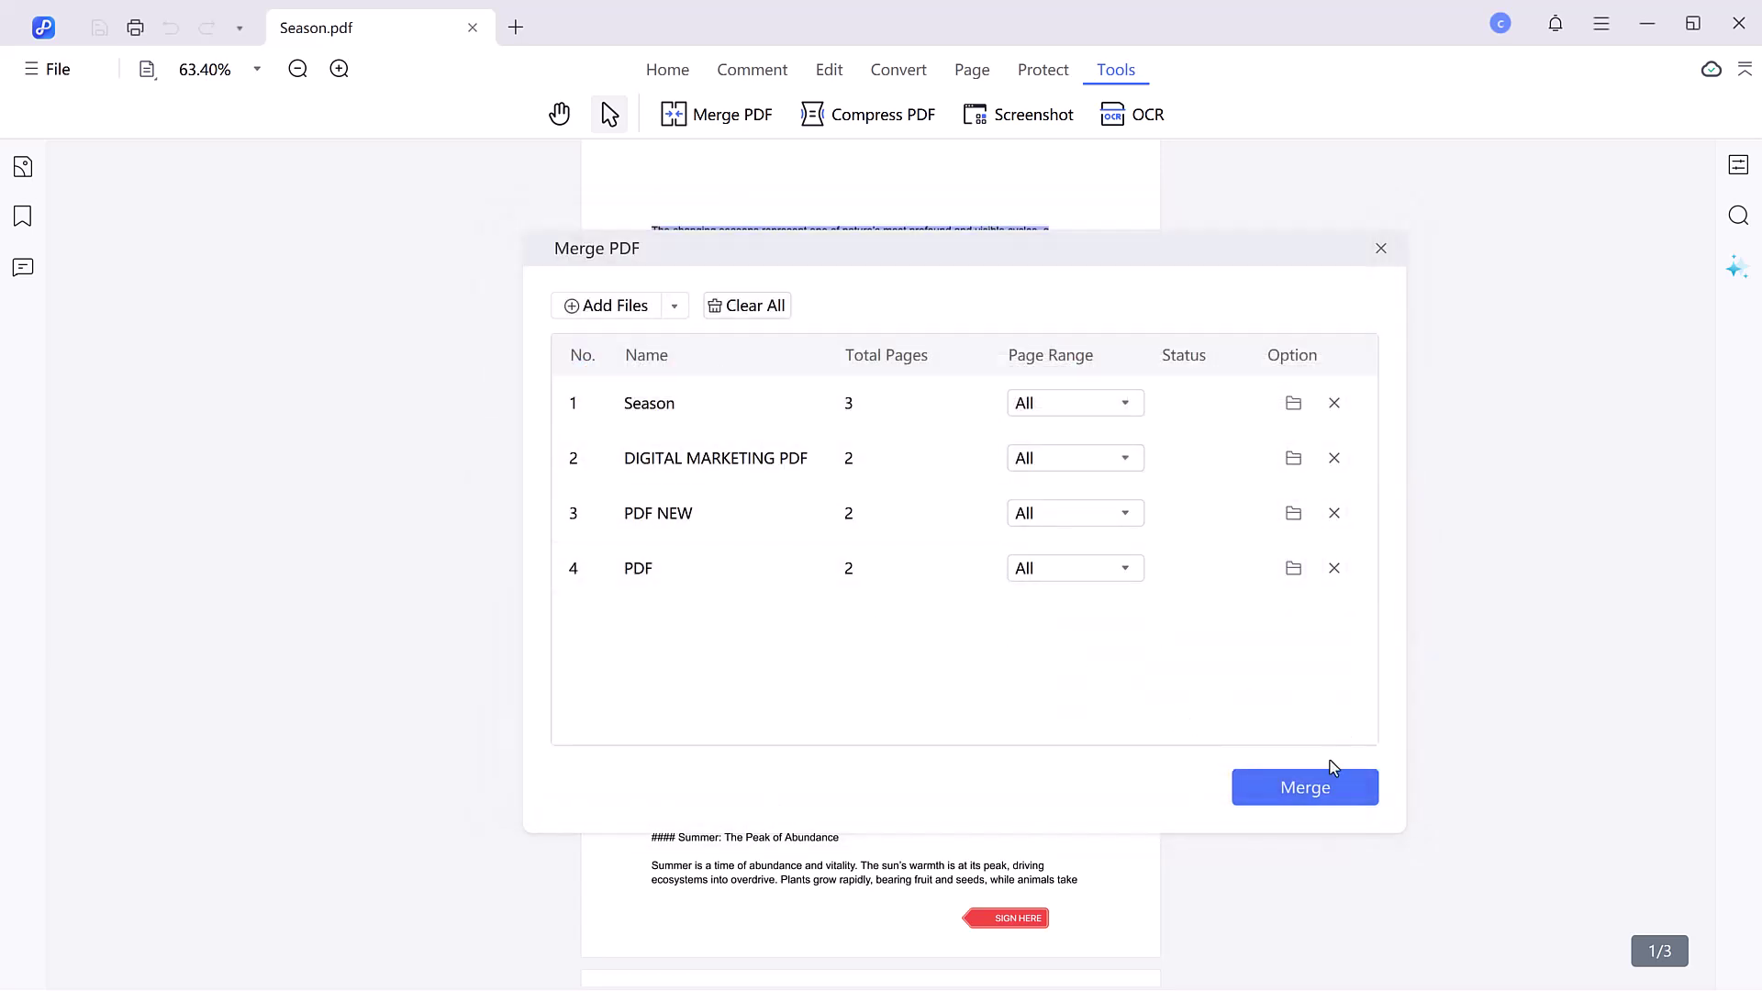
left_click(1305, 788)
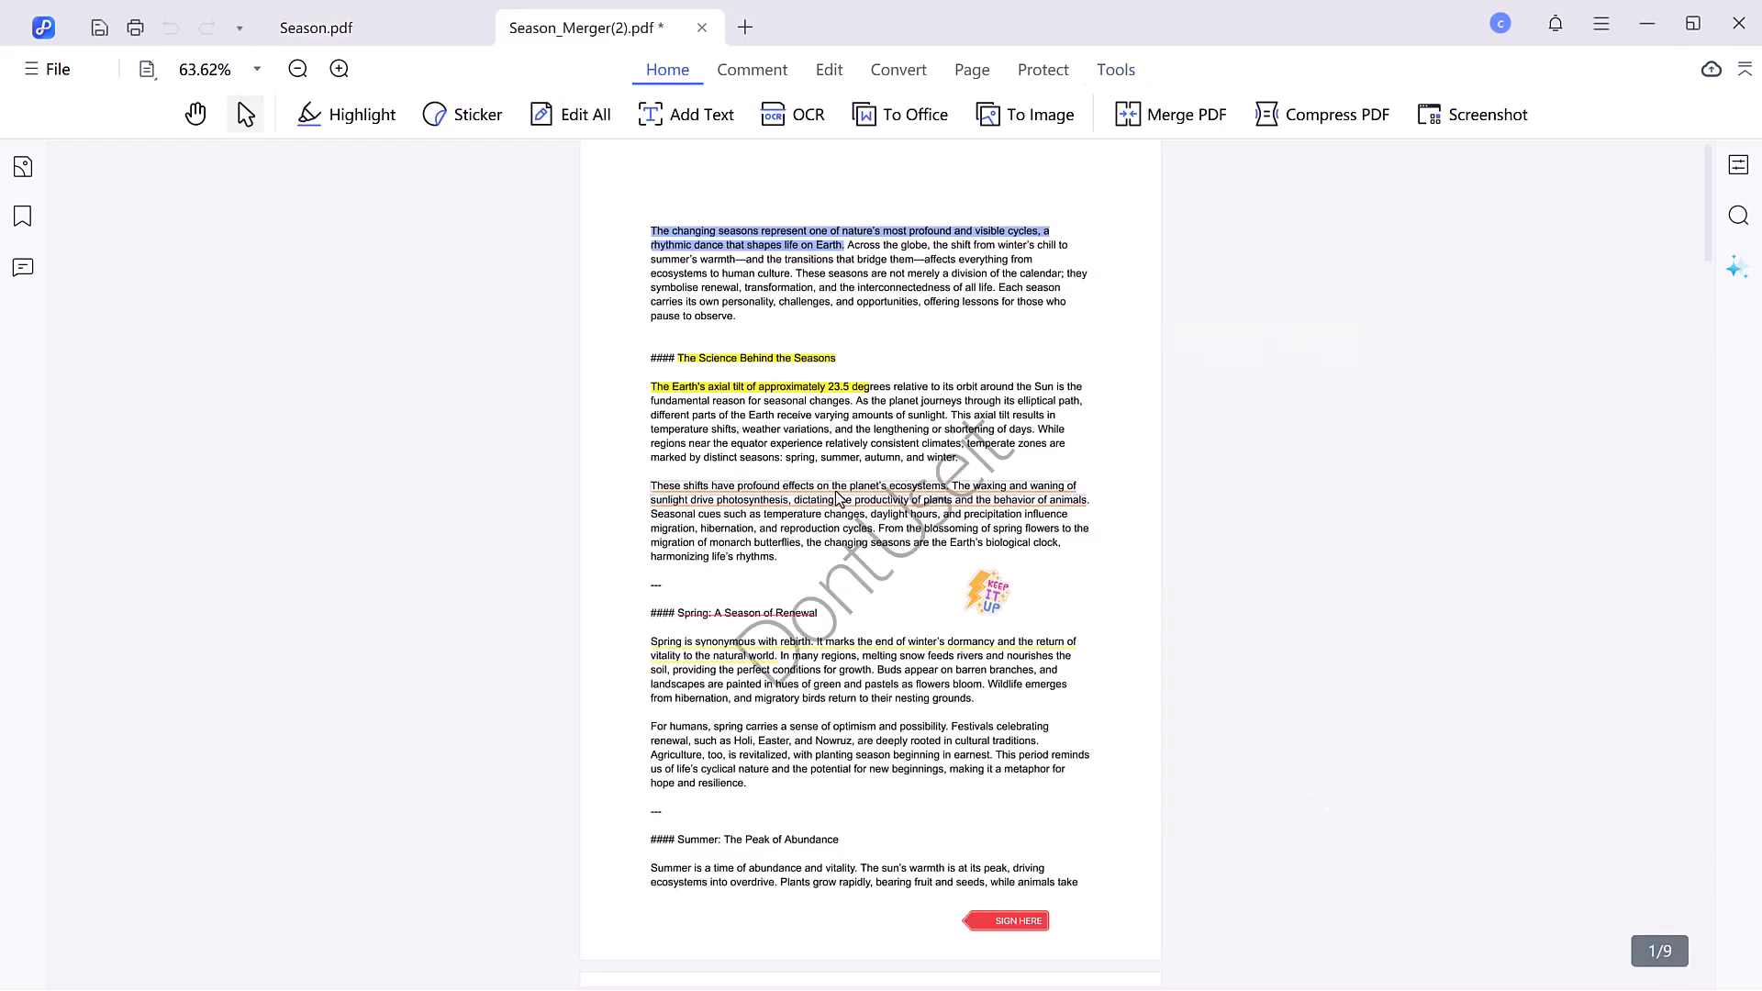
- Scroll through the merged 9-page document, then close Season_Merger(2).pdf with Ctrl+W
scroll(854, 479, "down", 15)
scroll(854, 479, "down", 15)
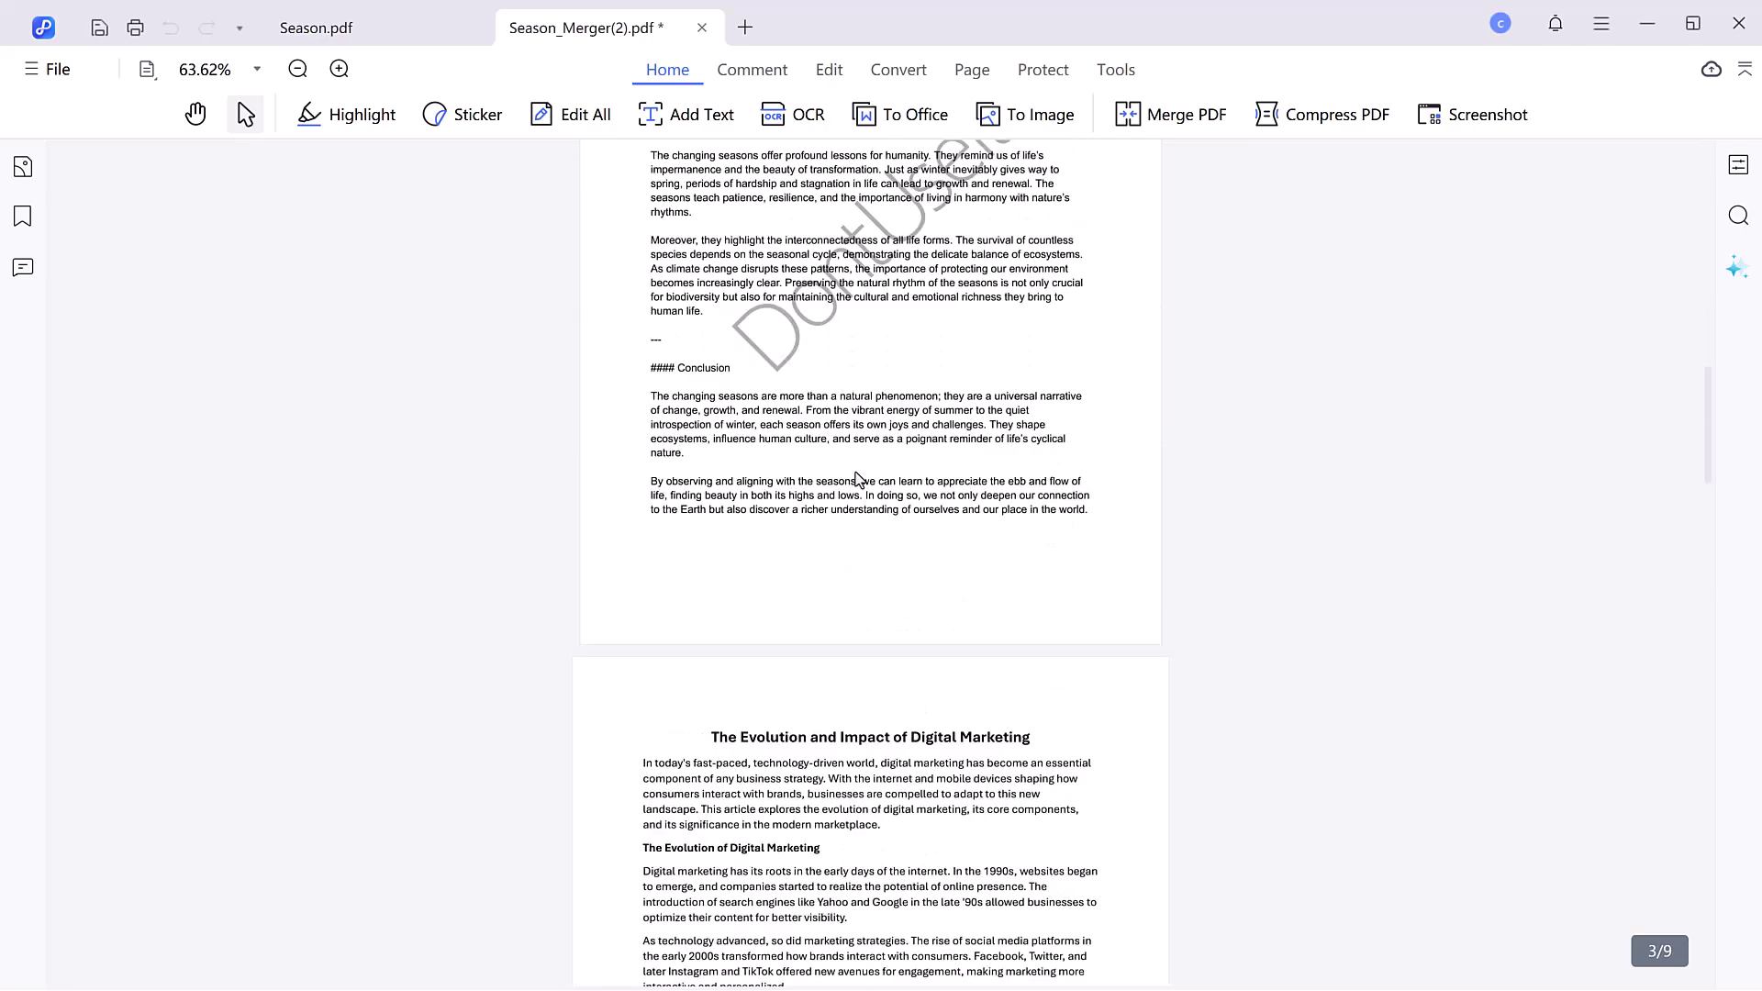
scroll(865, 474, "down", 15)
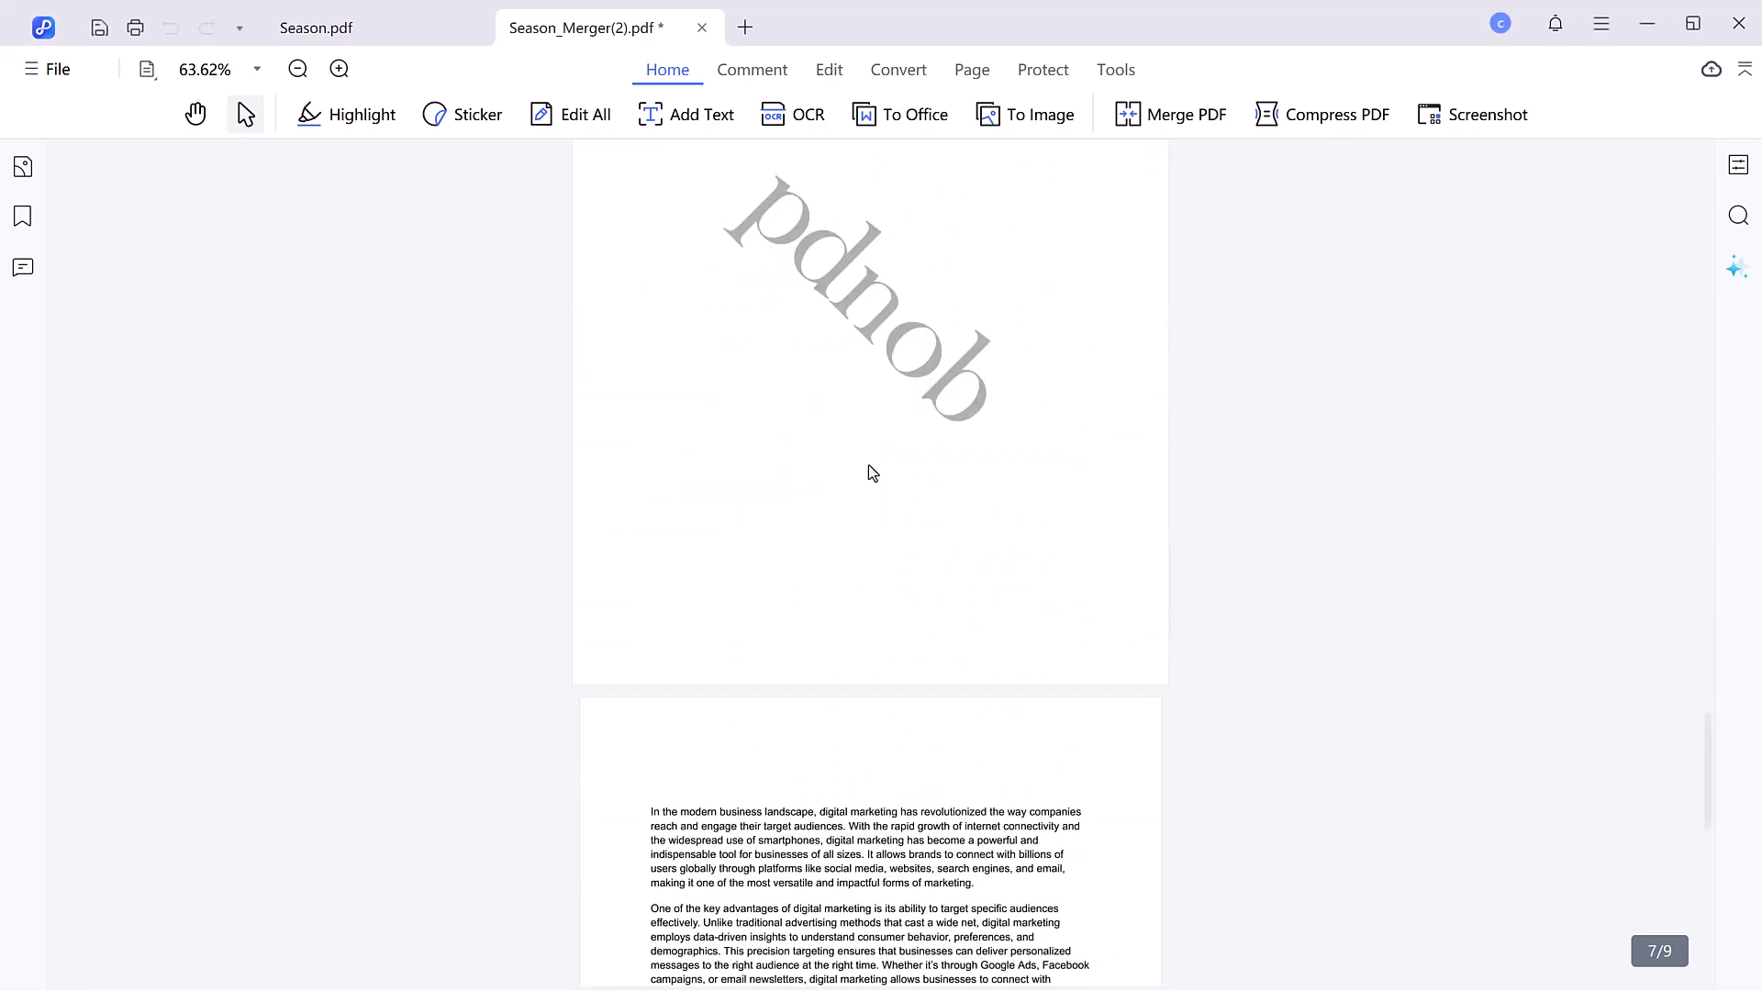
scroll(872, 472, "down", 7)
scroll(873, 464, "down", 12)
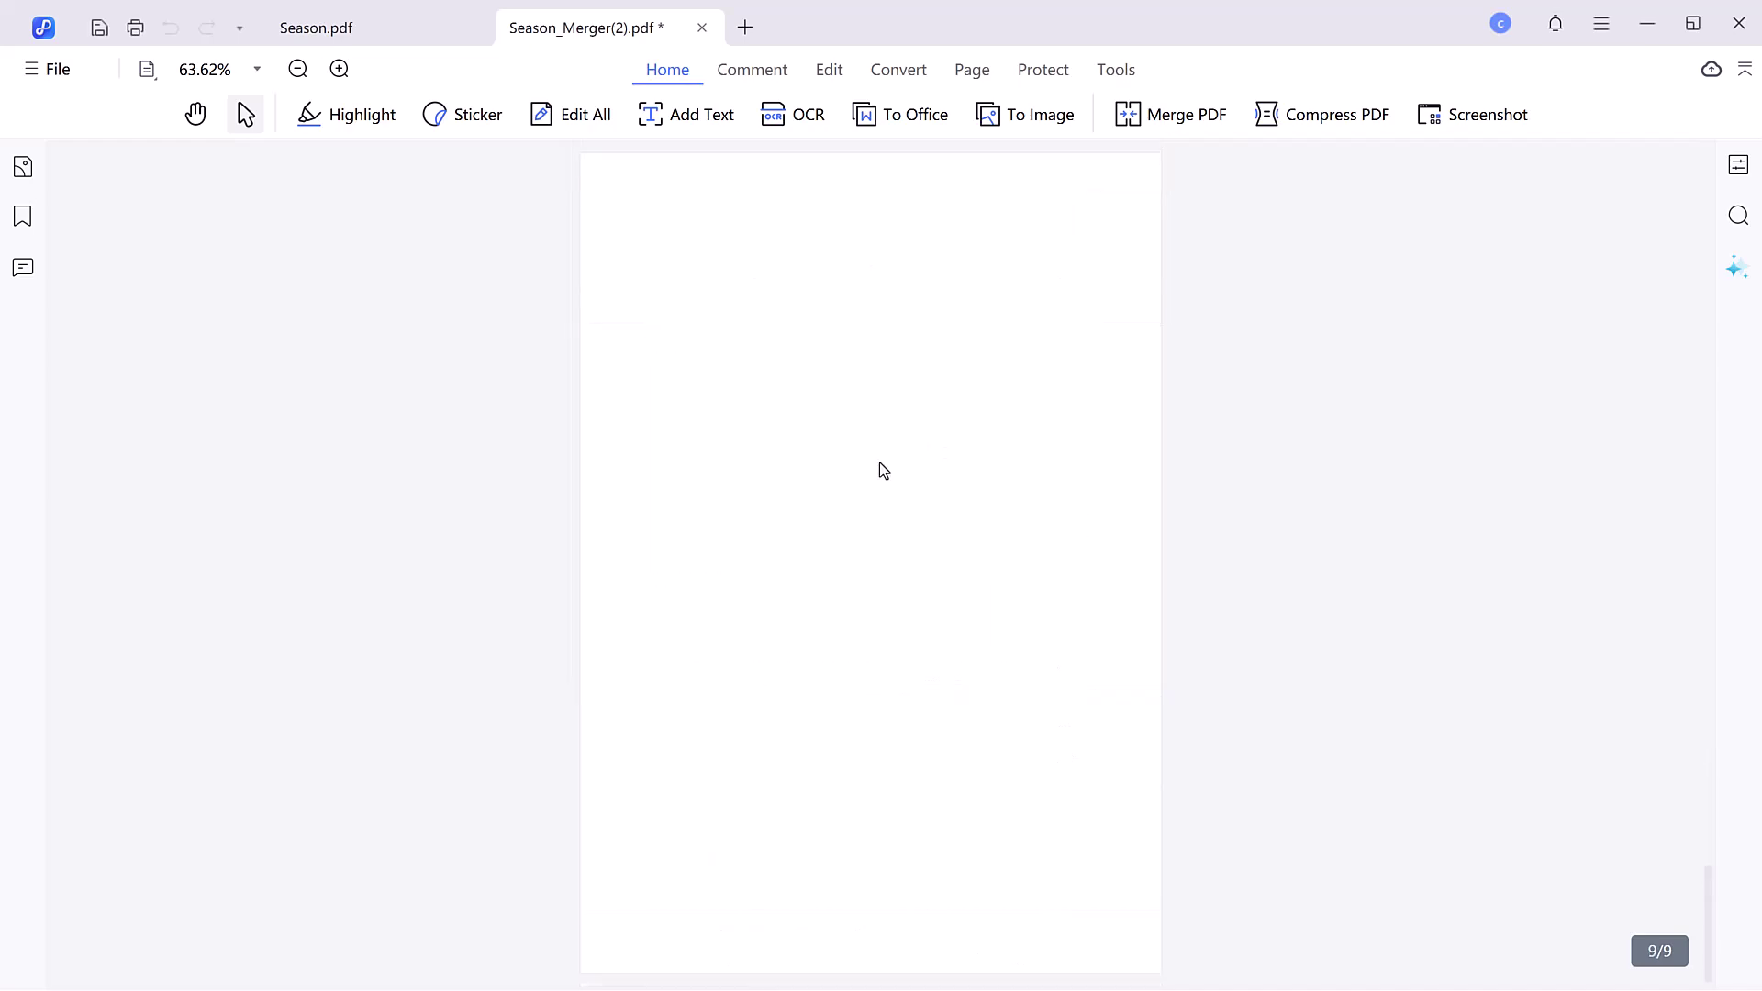
scroll(882, 469, "up", 20)
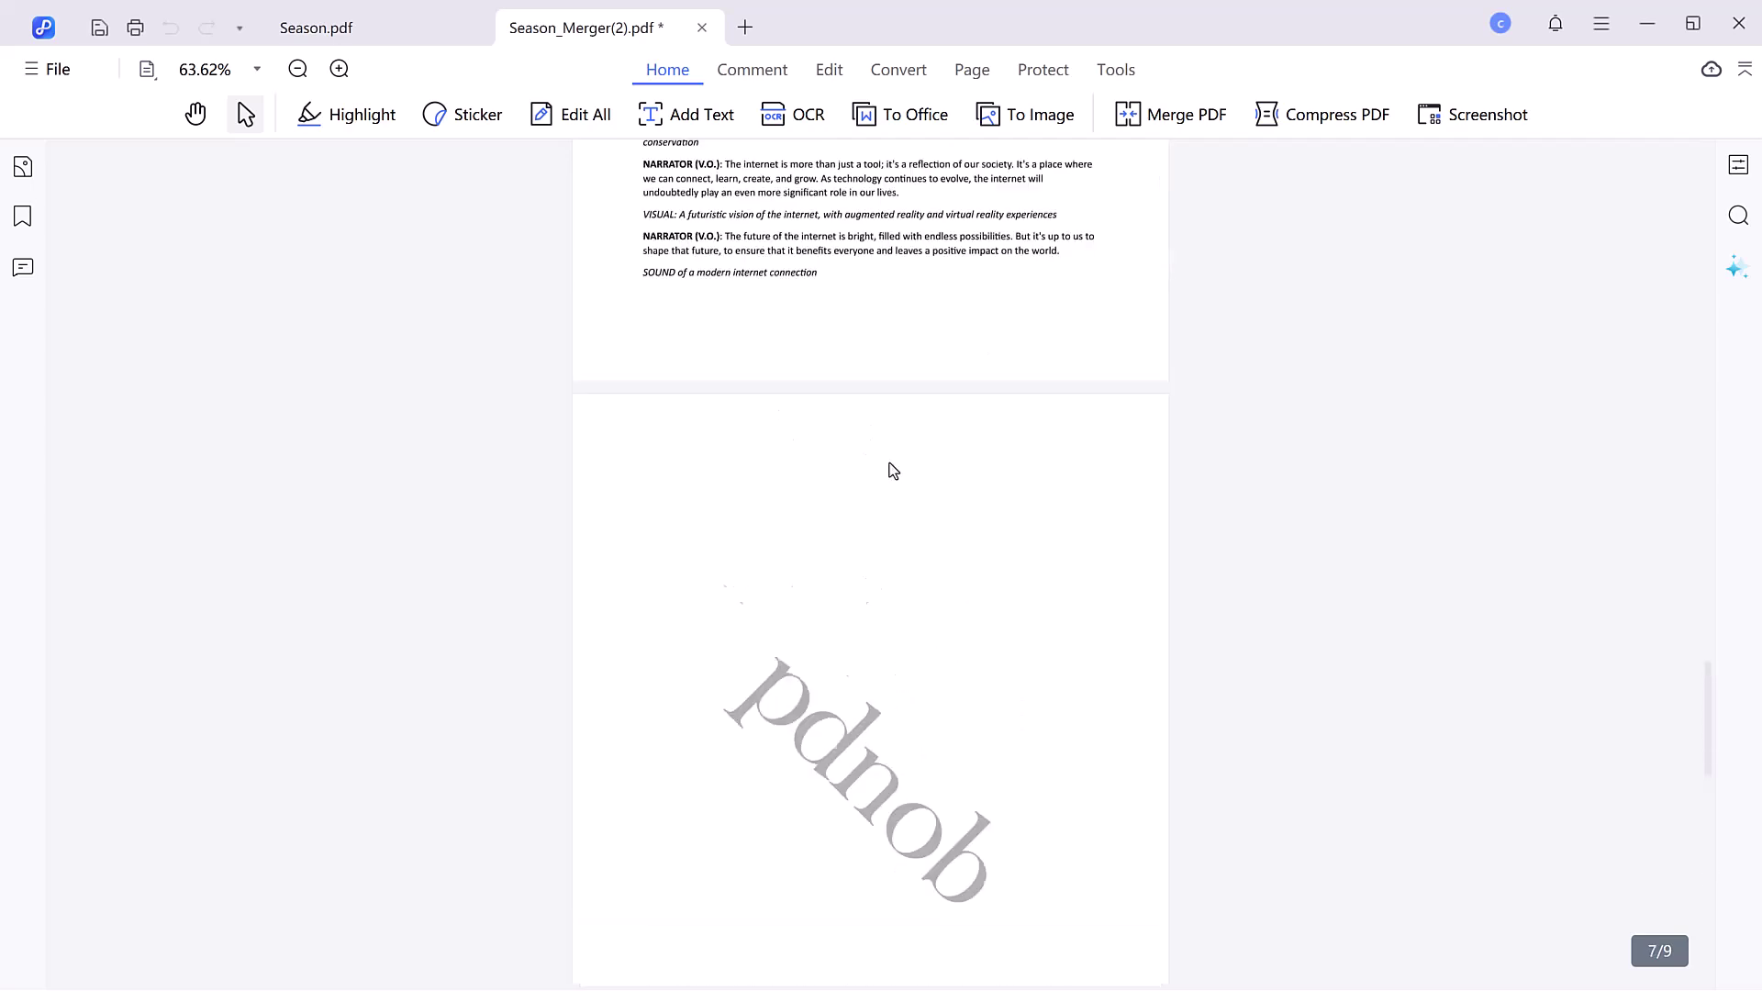
scroll(891, 463, "up", 20)
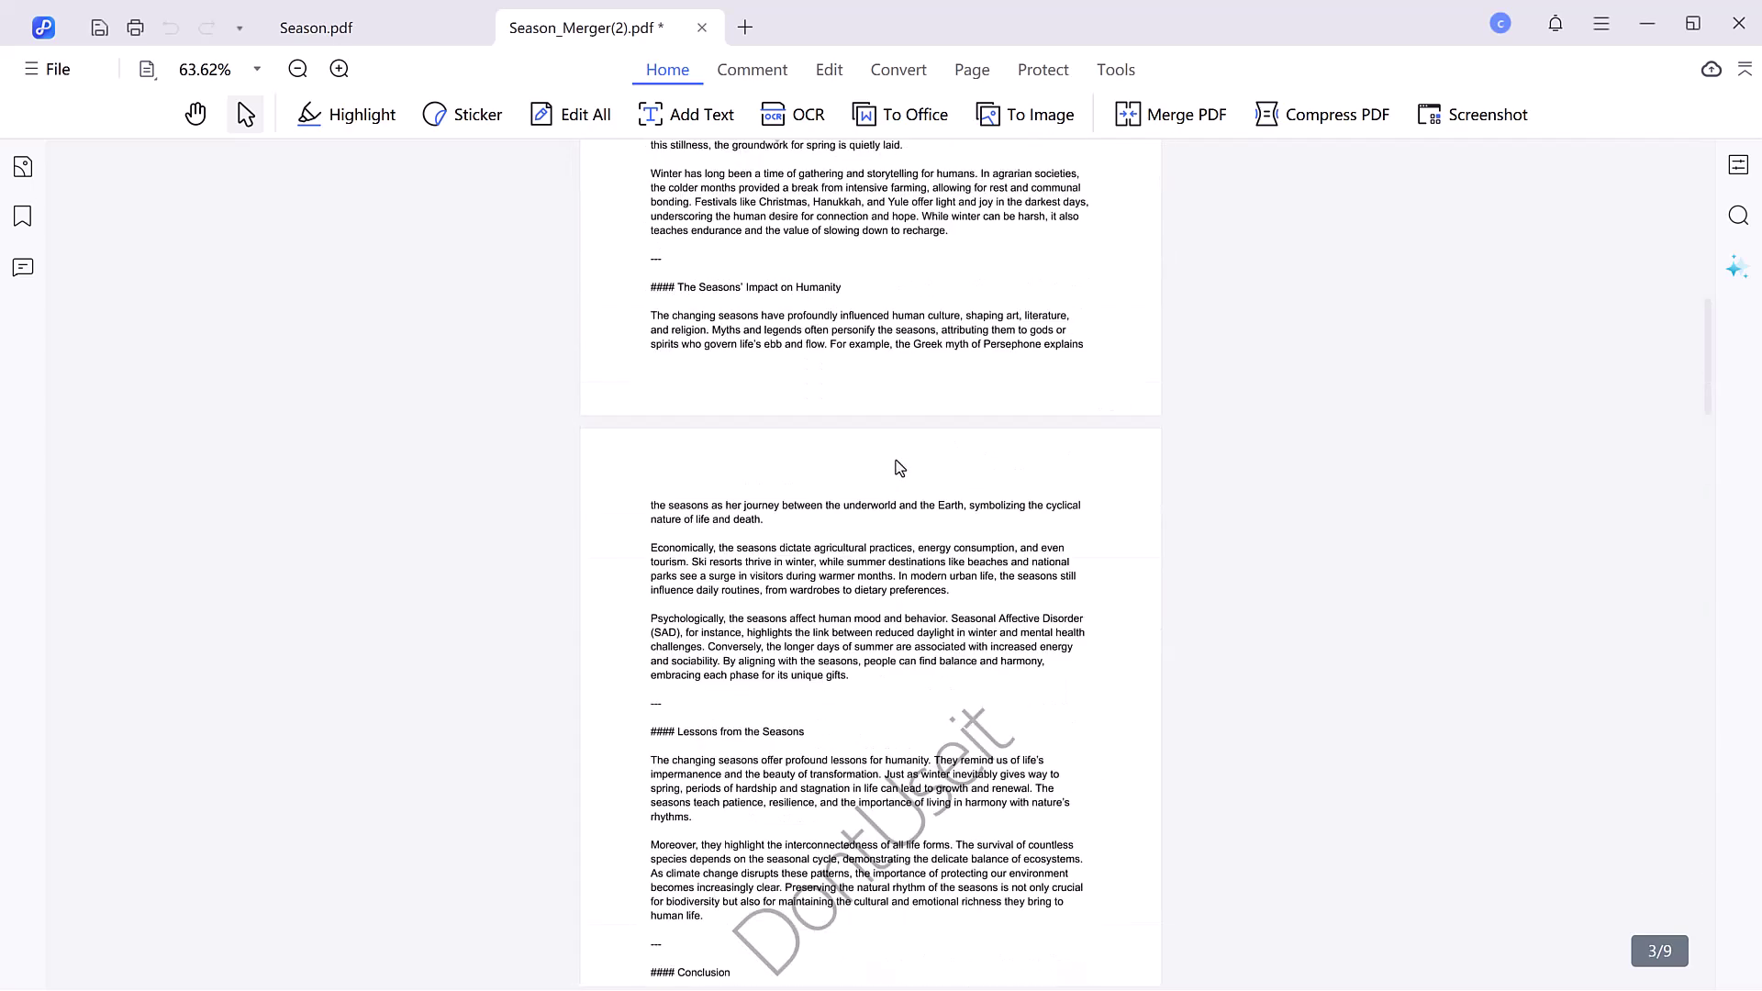
scroll(872, 469, "up", 5)
key("ctrl+w")
- Scroll Season.pdf back to its top
scroll(748, 469, "up", 15)
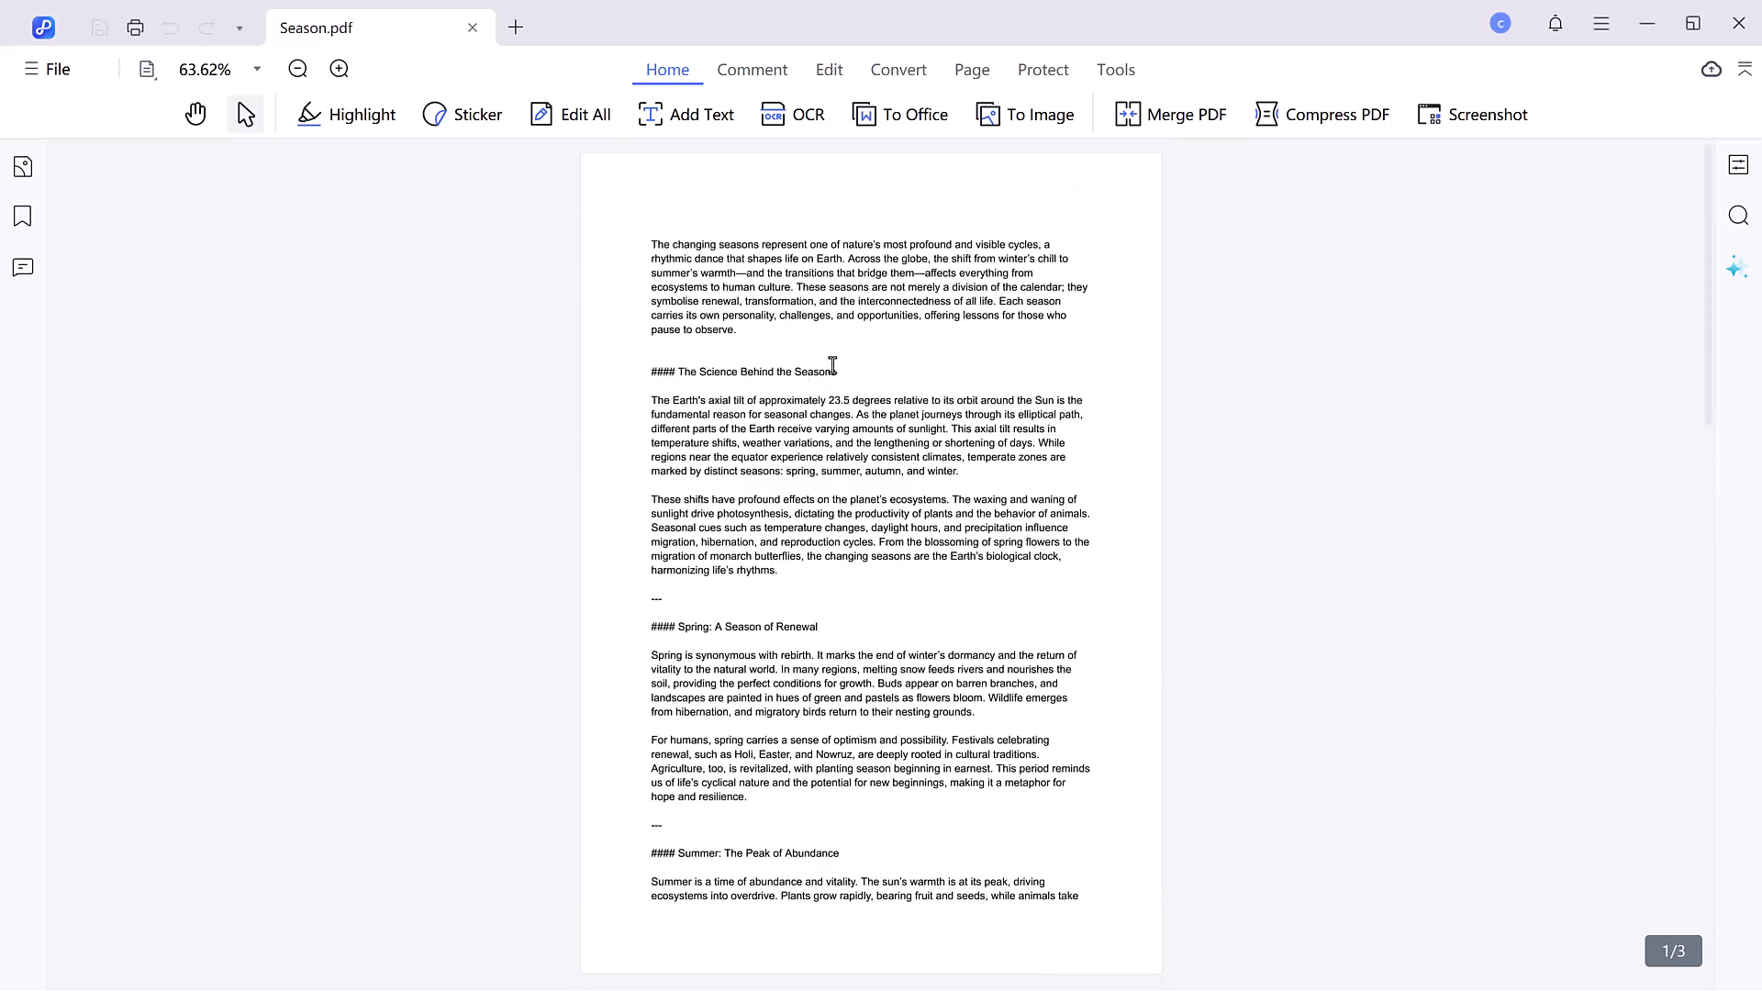
scroll(836, 372, "down", 15)
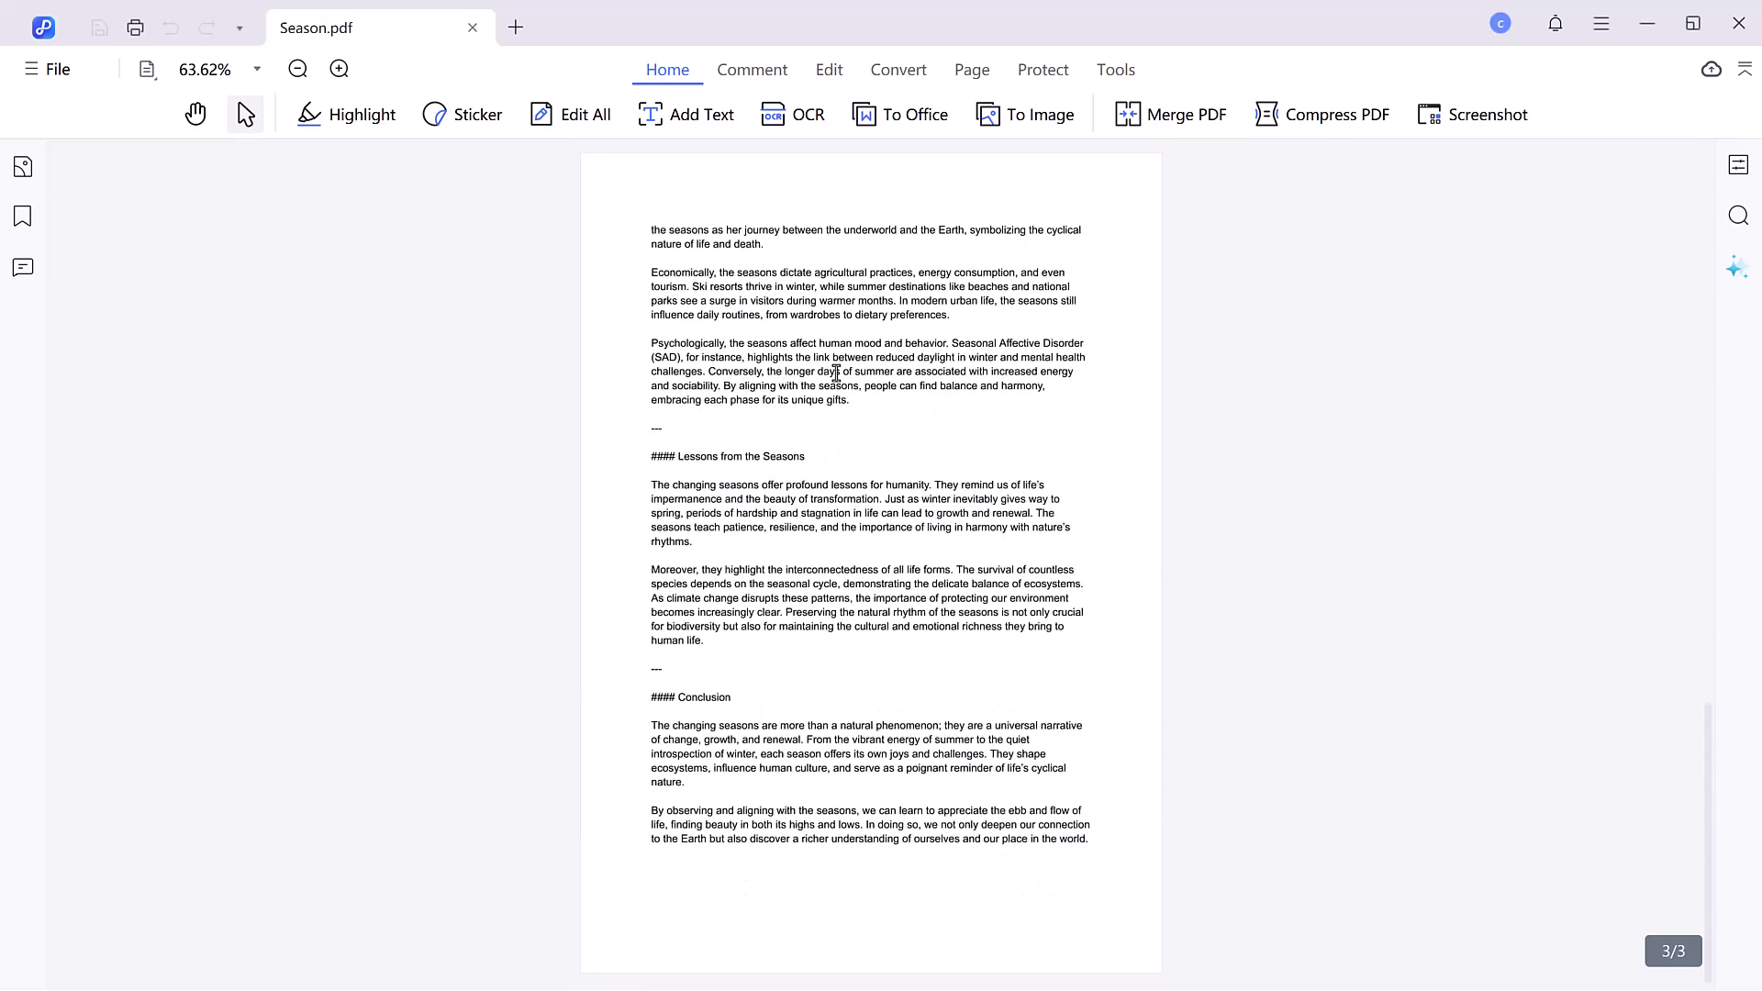
scroll(836, 373, "up", 8)
scroll(836, 373, "up", 8)
- Start PDNob AI on Season.pdf, ask about the season of renewal, then send 'Summarize my pdf'
left_click(1737, 267)
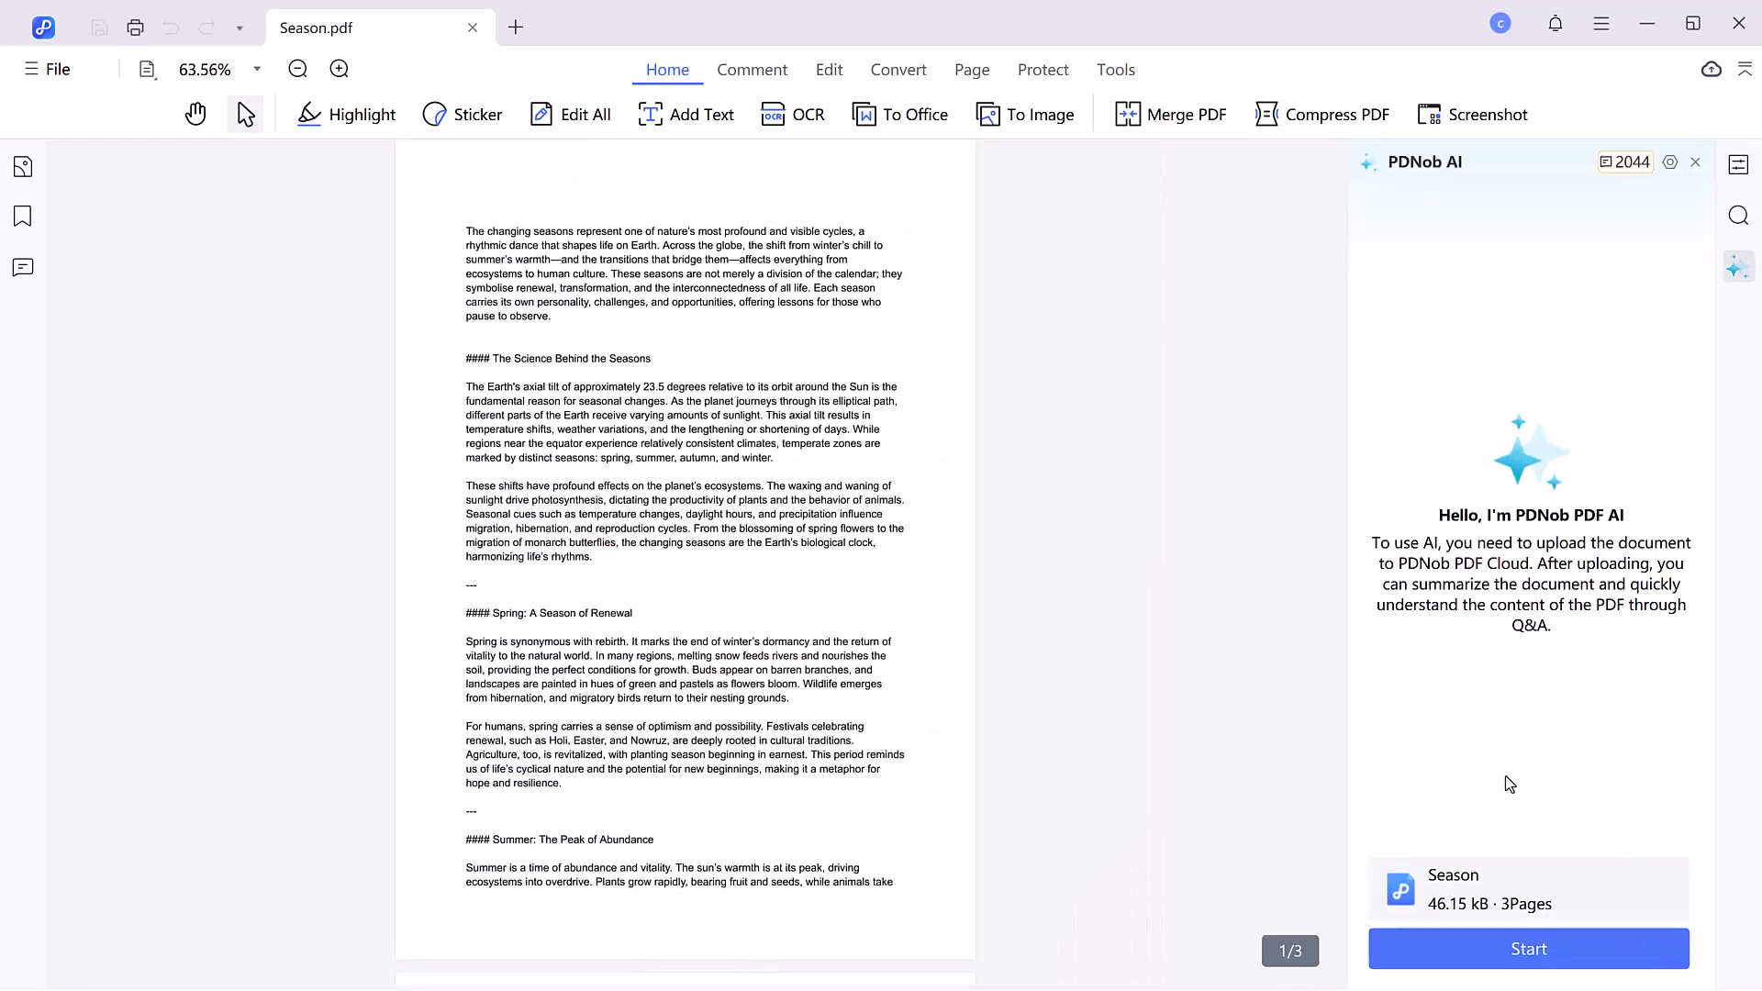
left_click(1494, 955)
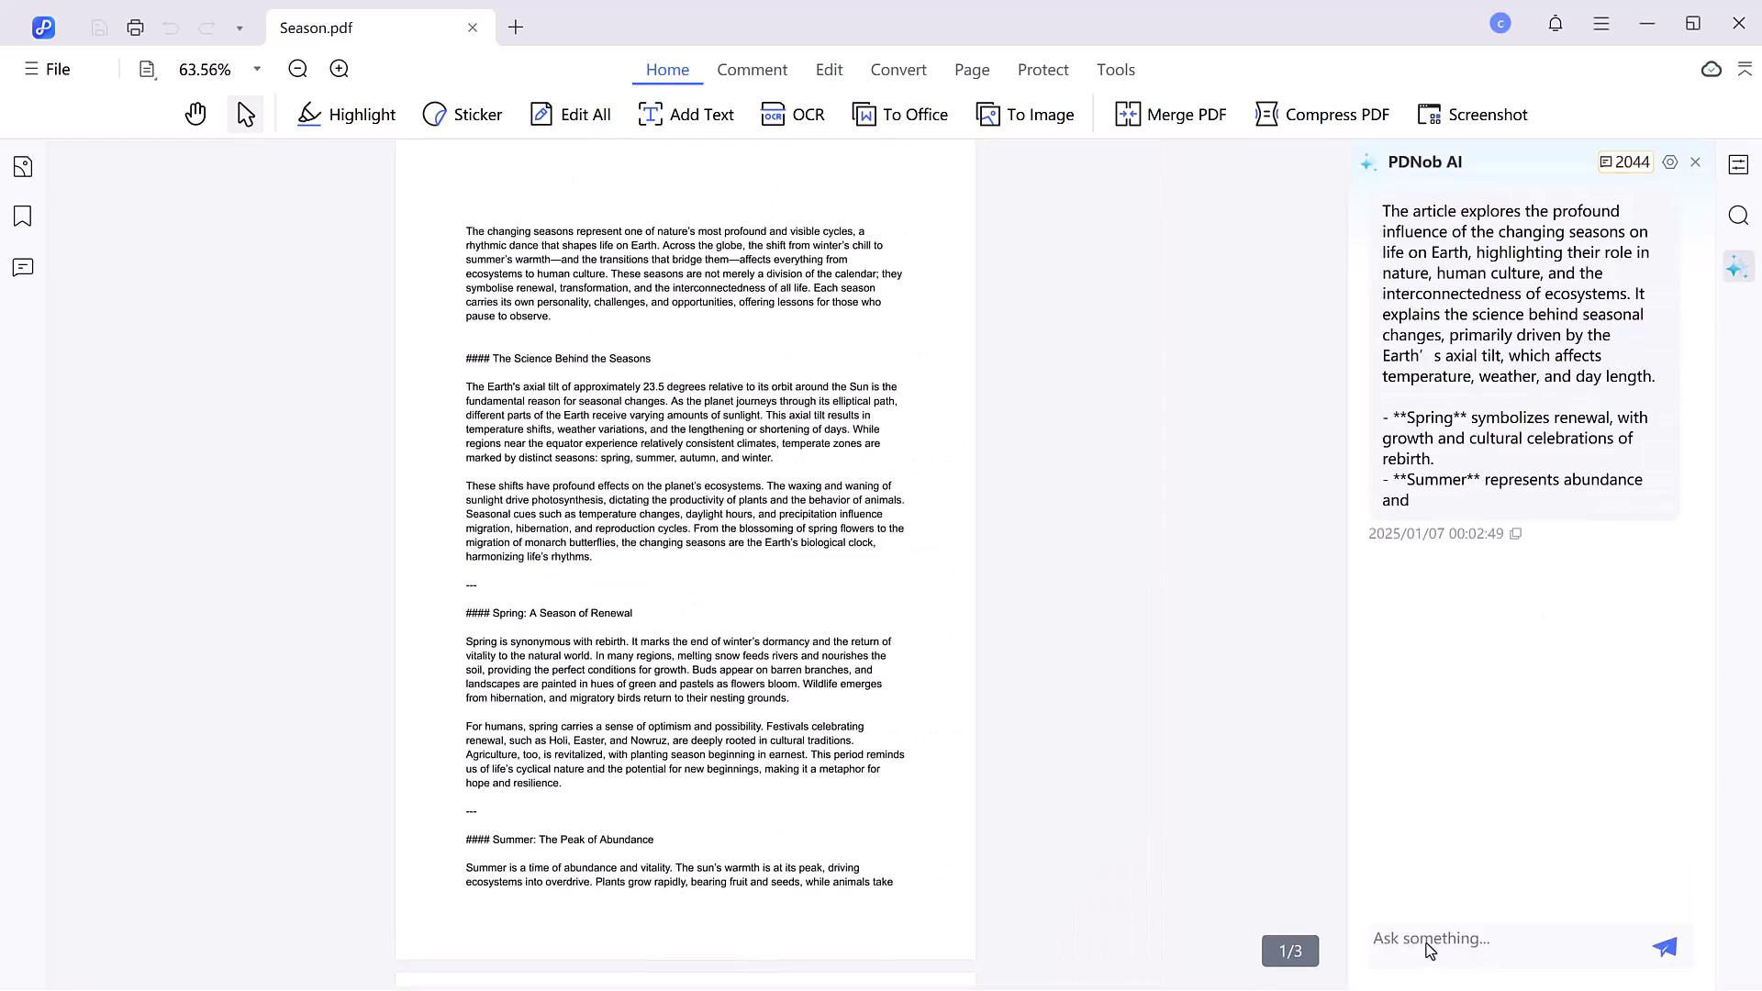
type("Writ")
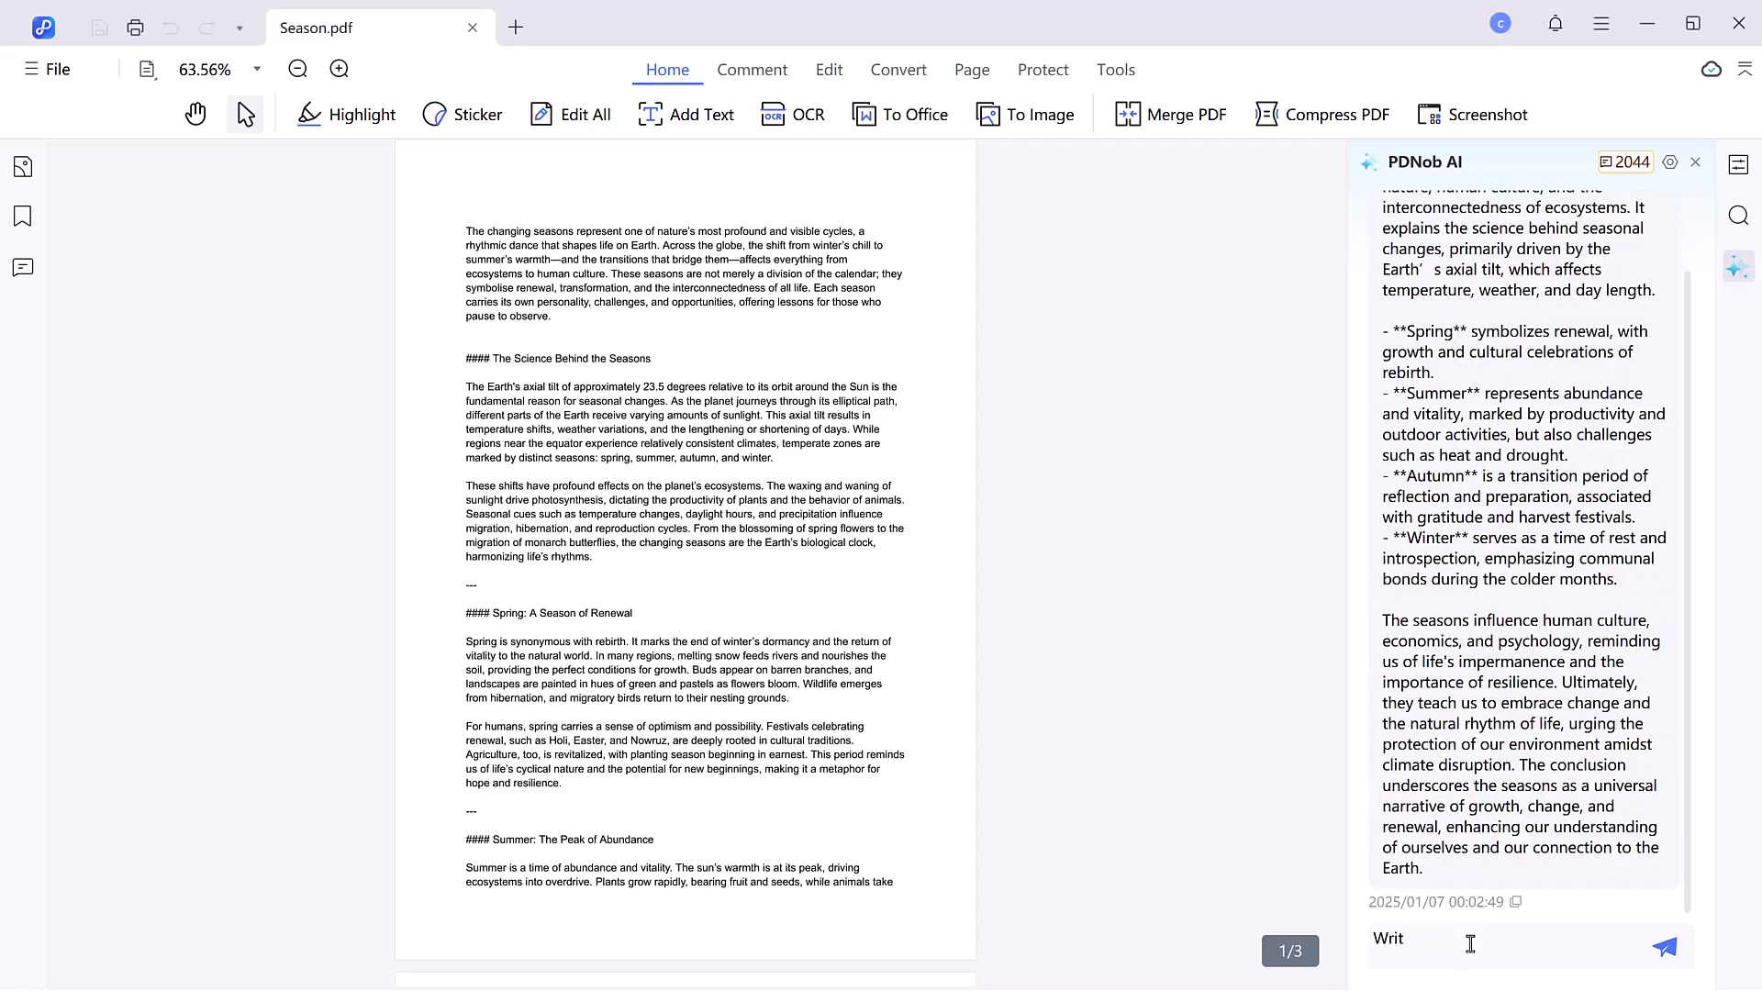
type("e aout the season of renewal")
key("Return")
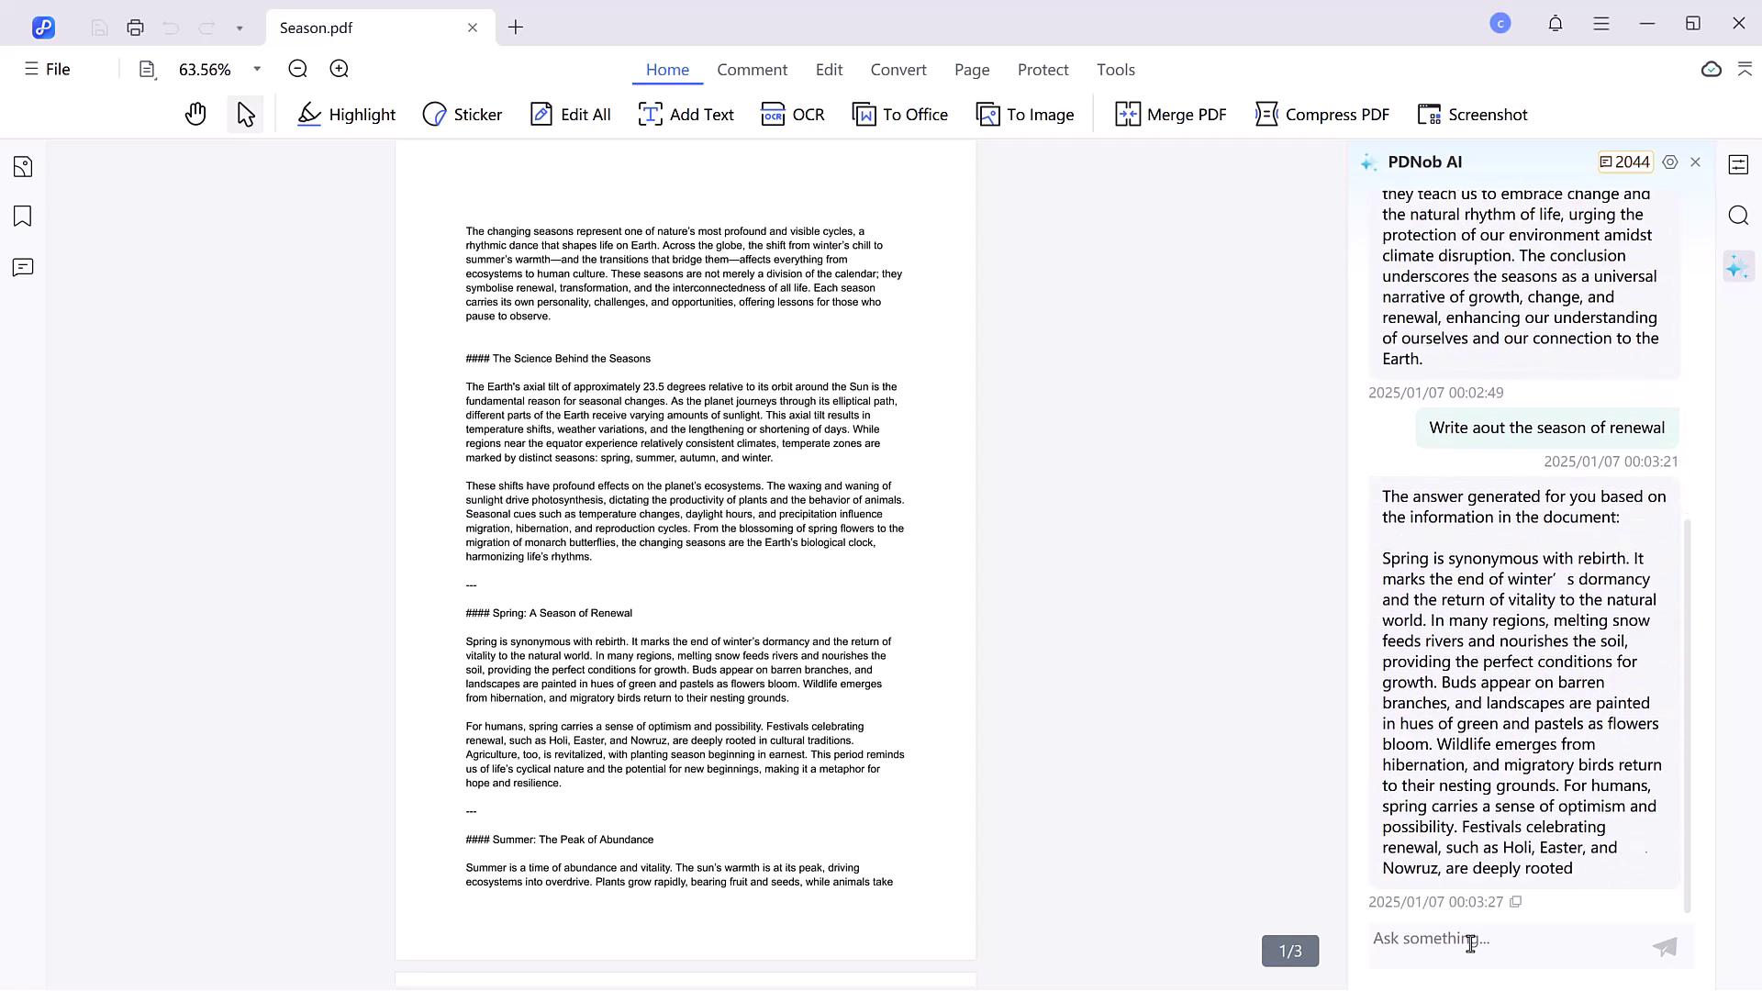
type("Summar")
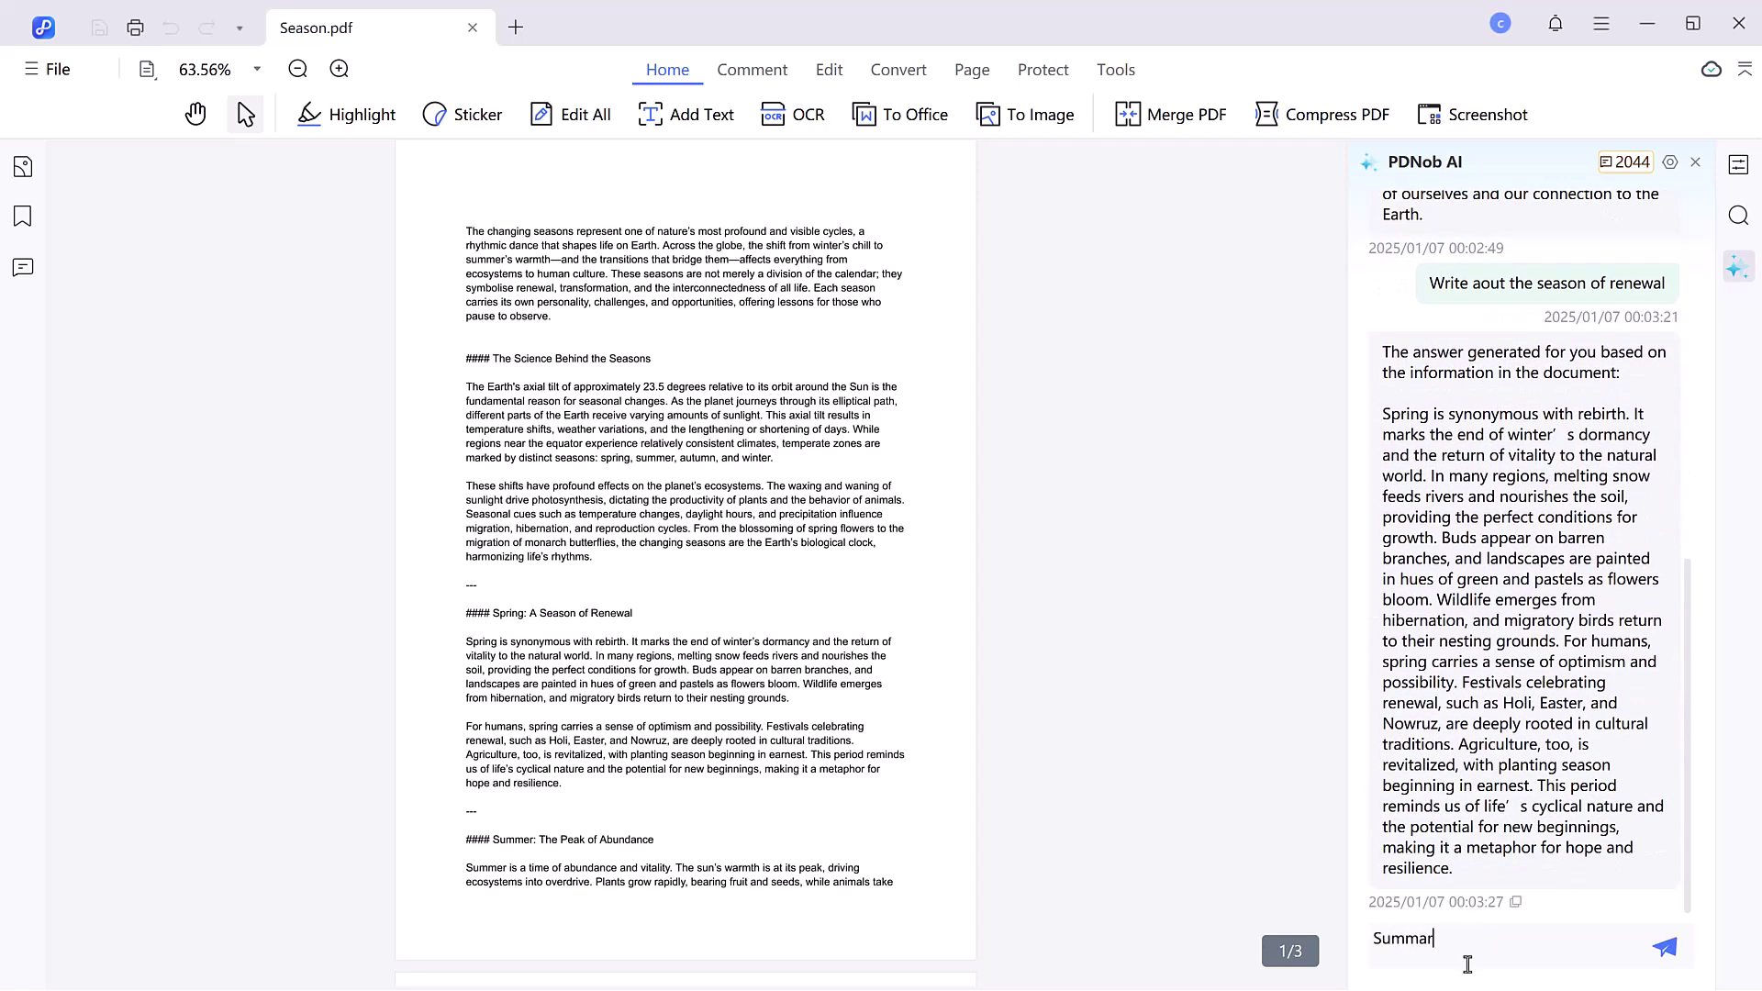
type("ize my pdf")
left_click(1663, 963)
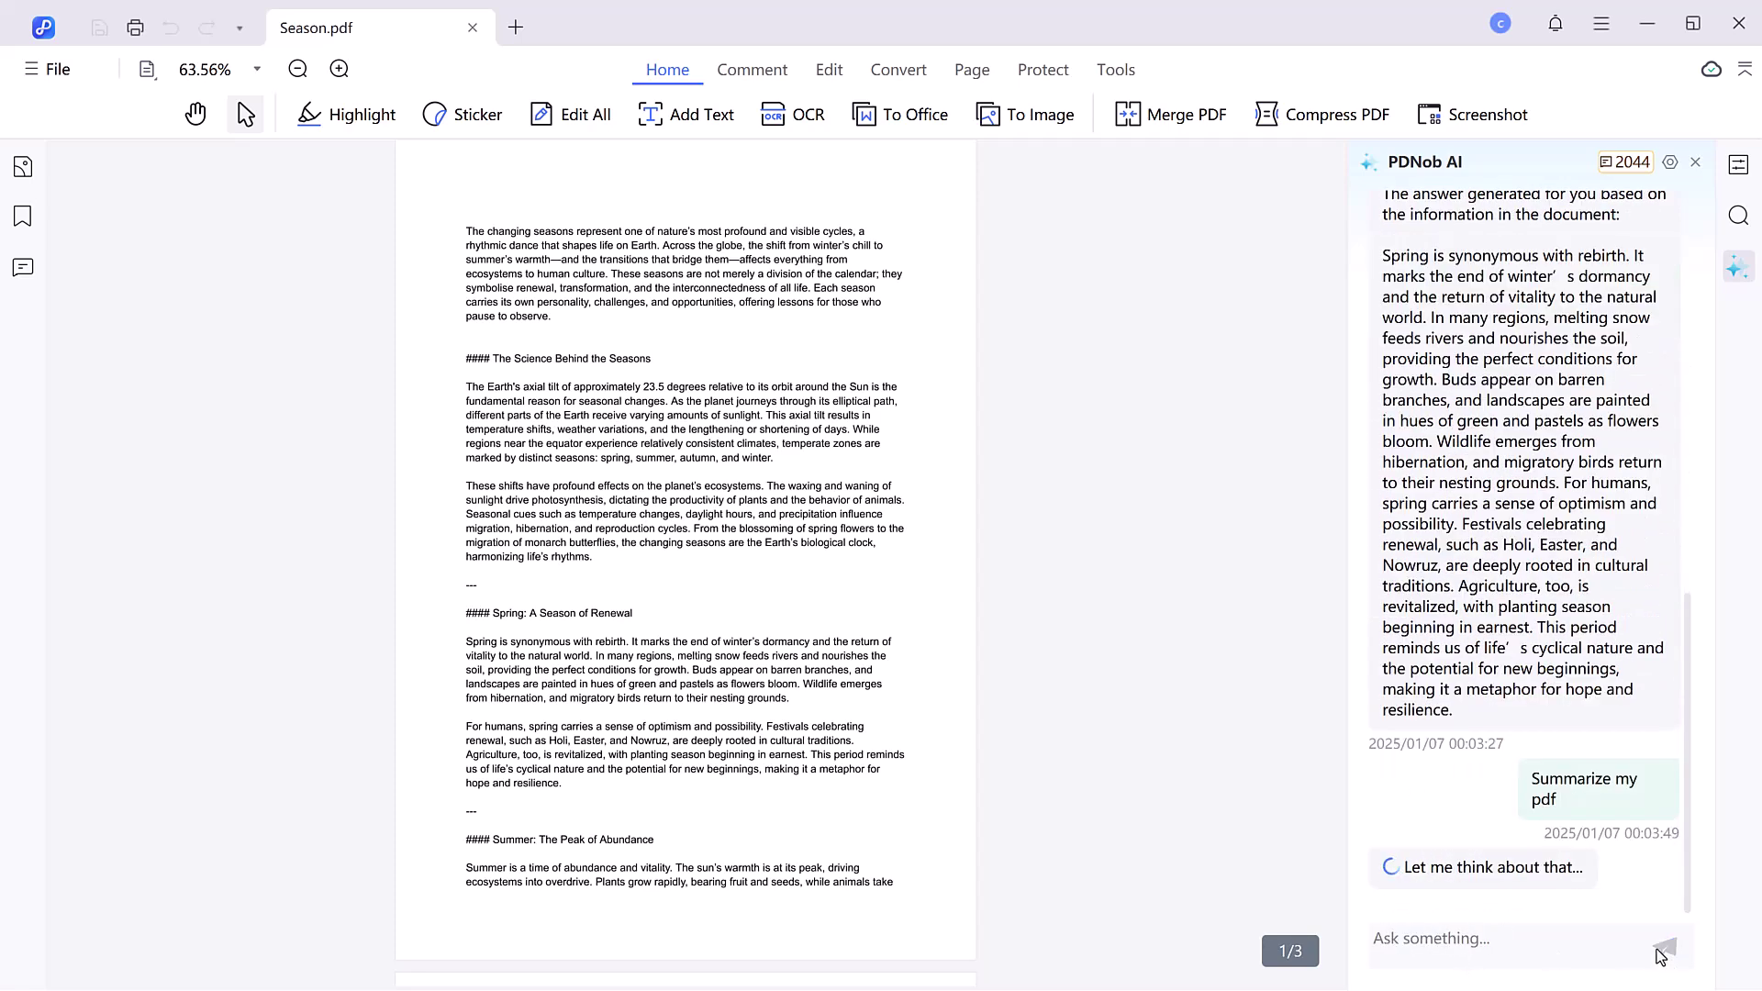
- Highlight the opening sentence and the Science heading with its first line in yellow
left_click(349, 114)
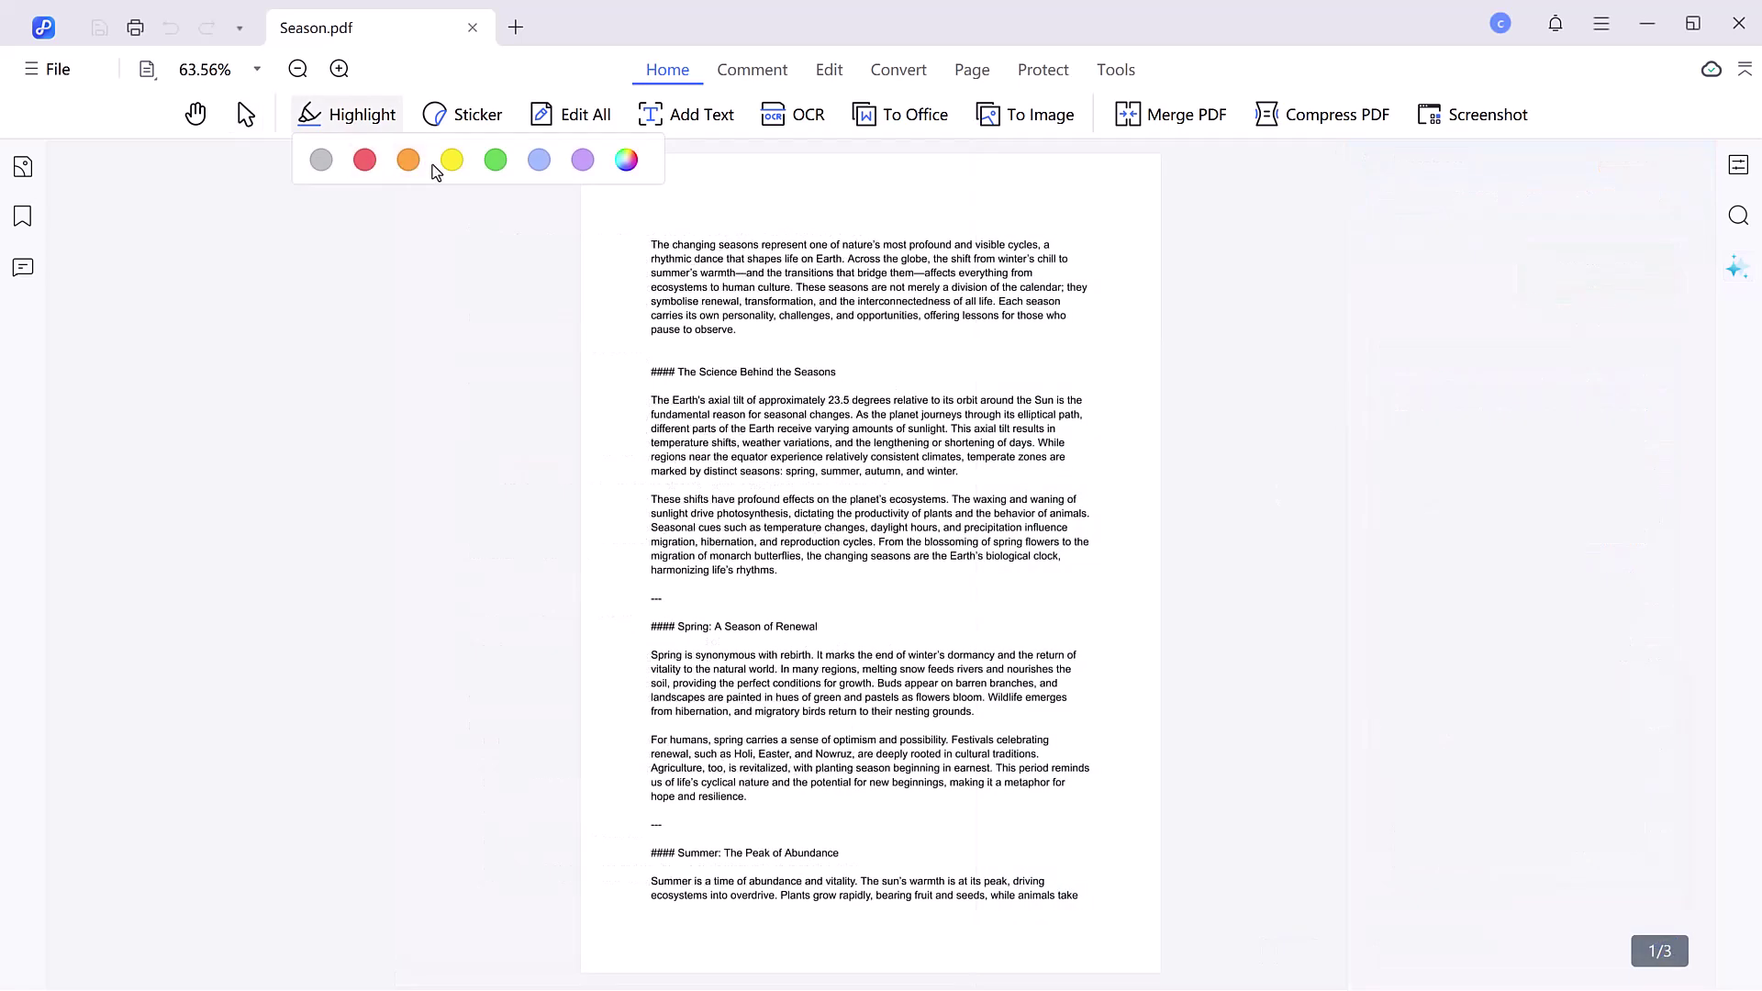
left_click_drag(649, 246, 845, 261)
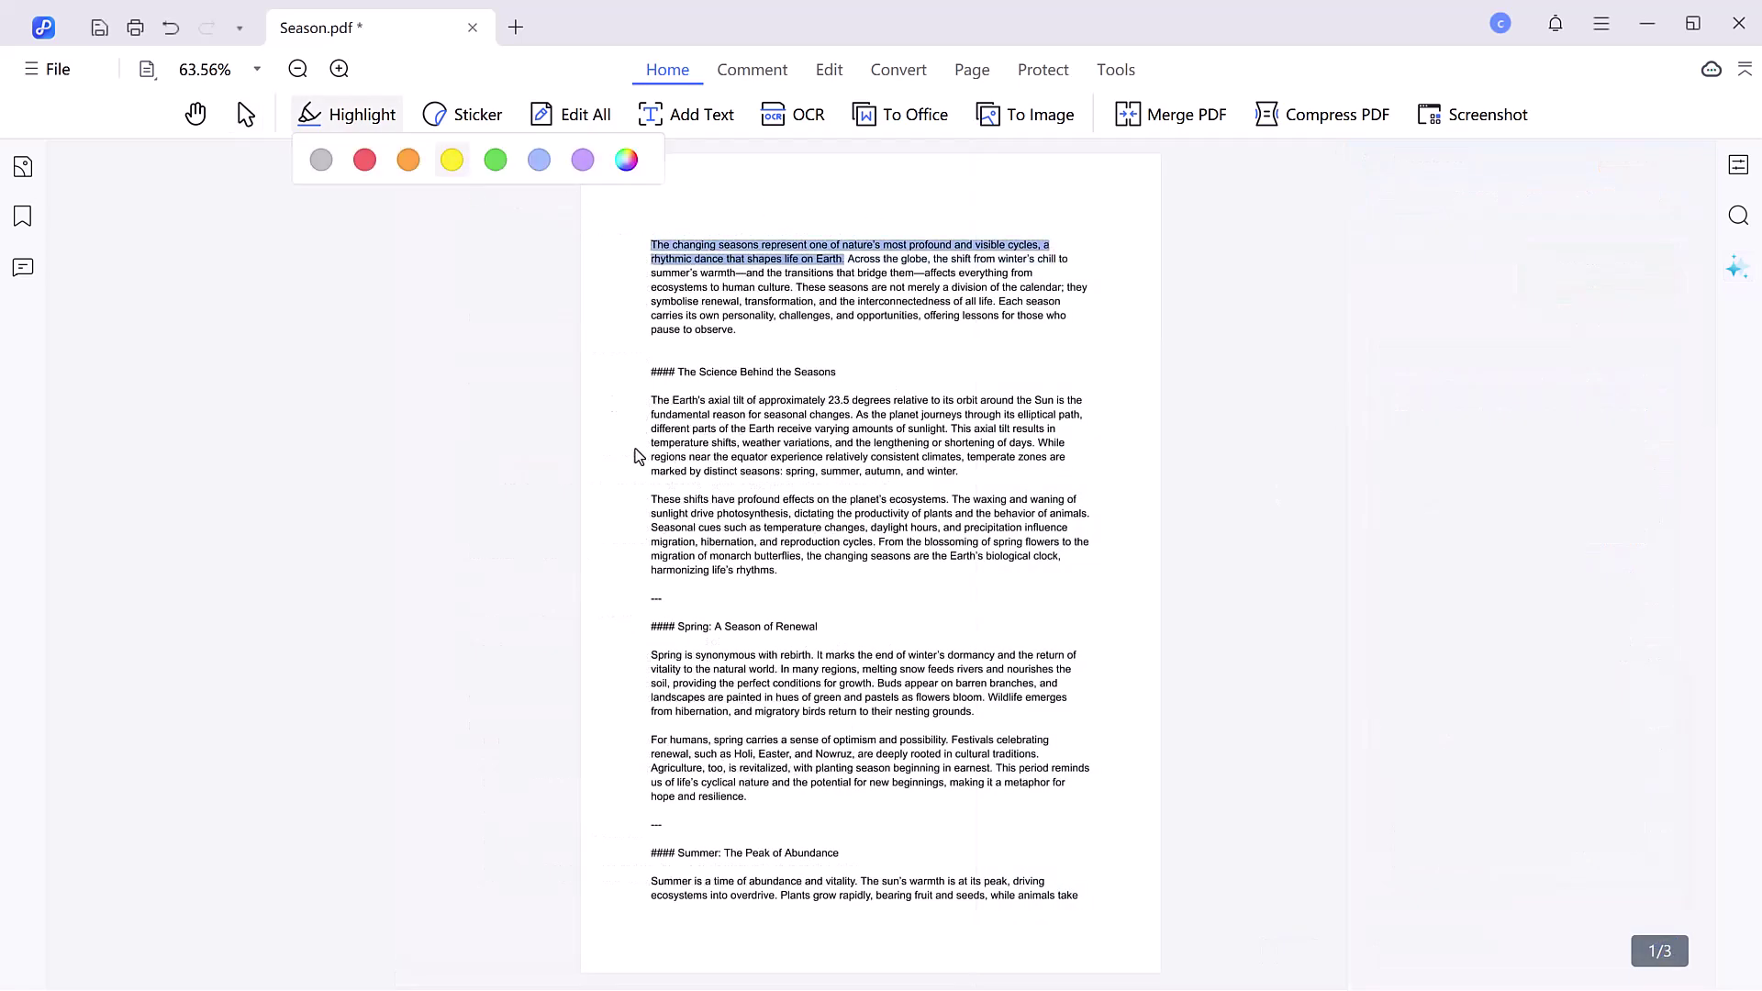
left_click_drag(677, 371, 870, 401)
- Place a KEEP IT UP sticker above the Spring: A Season of Renewal heading
left_click(463, 113)
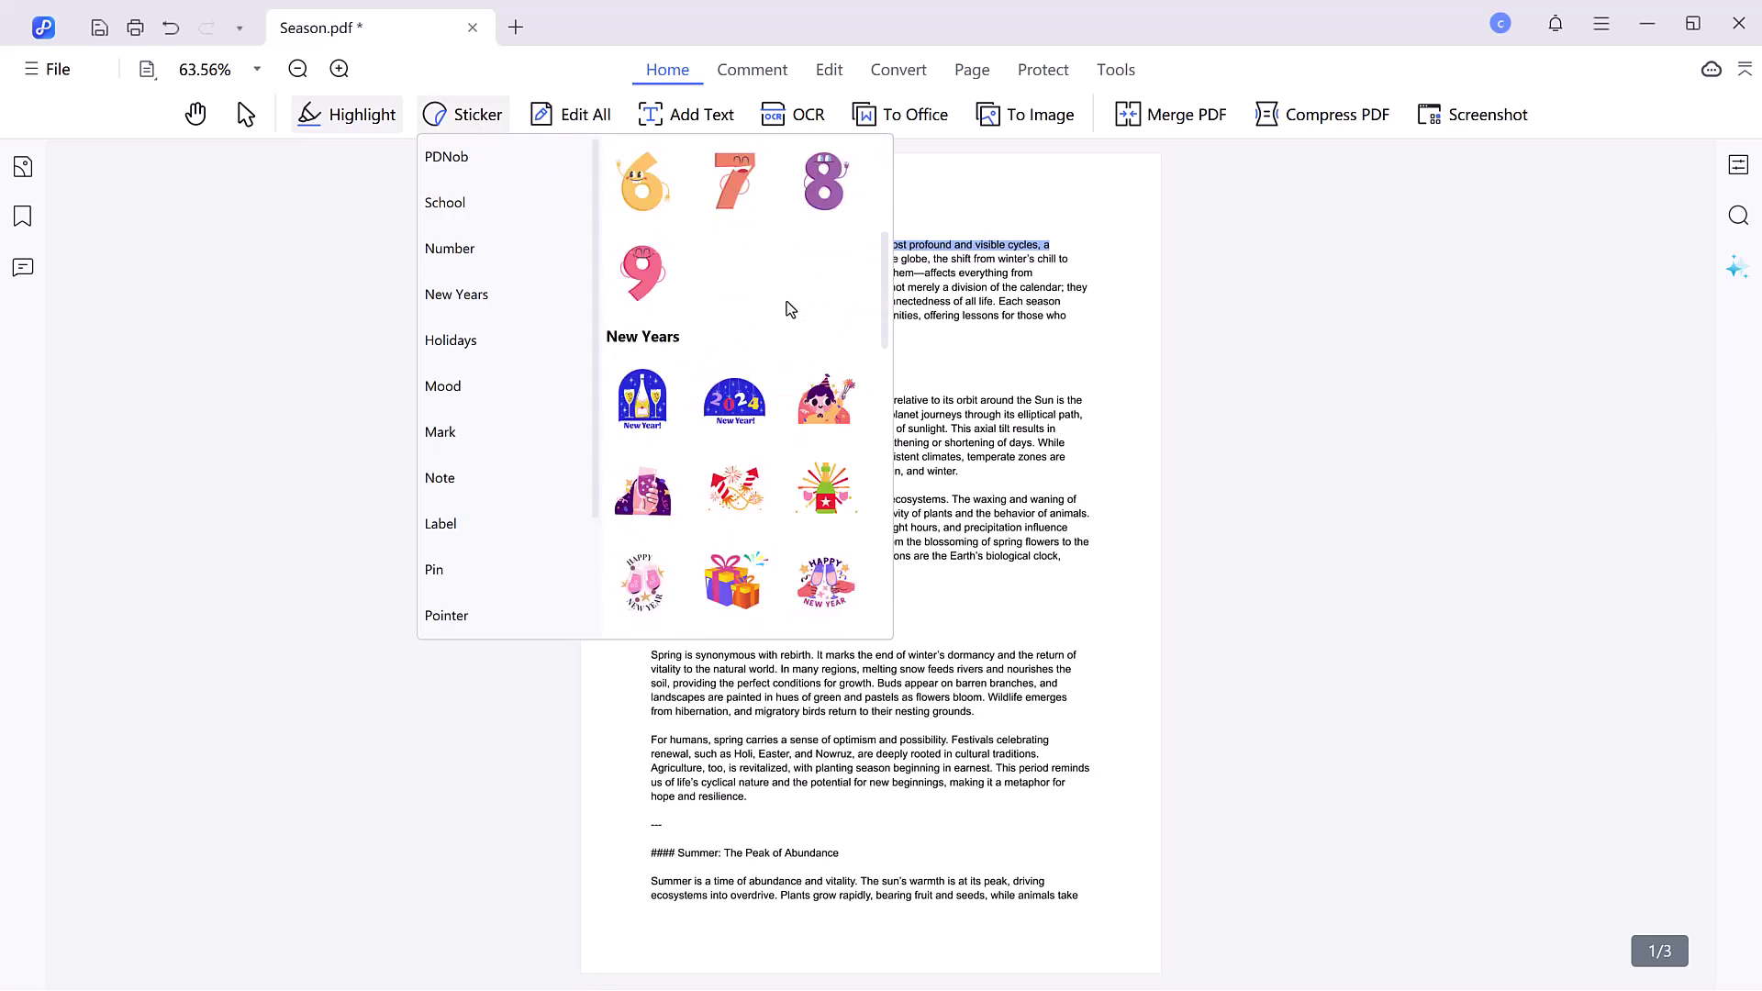
scroll(743, 276, "down", 10)
left_click(639, 183)
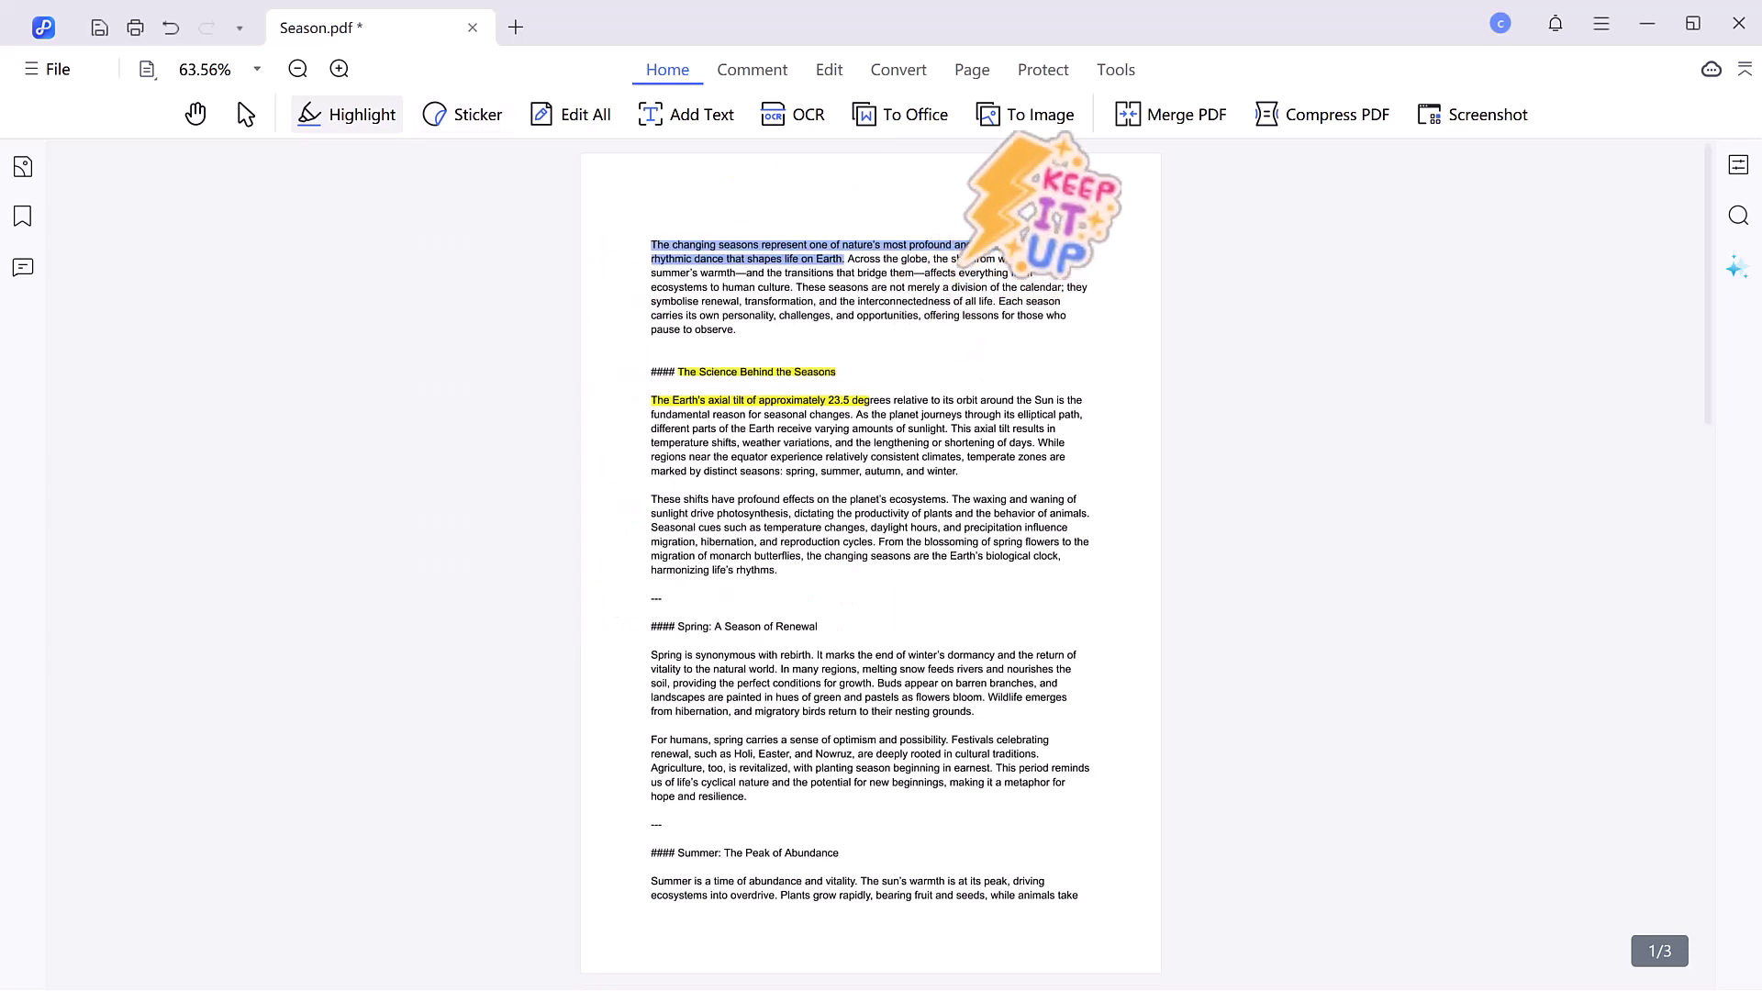
left_click(1005, 613)
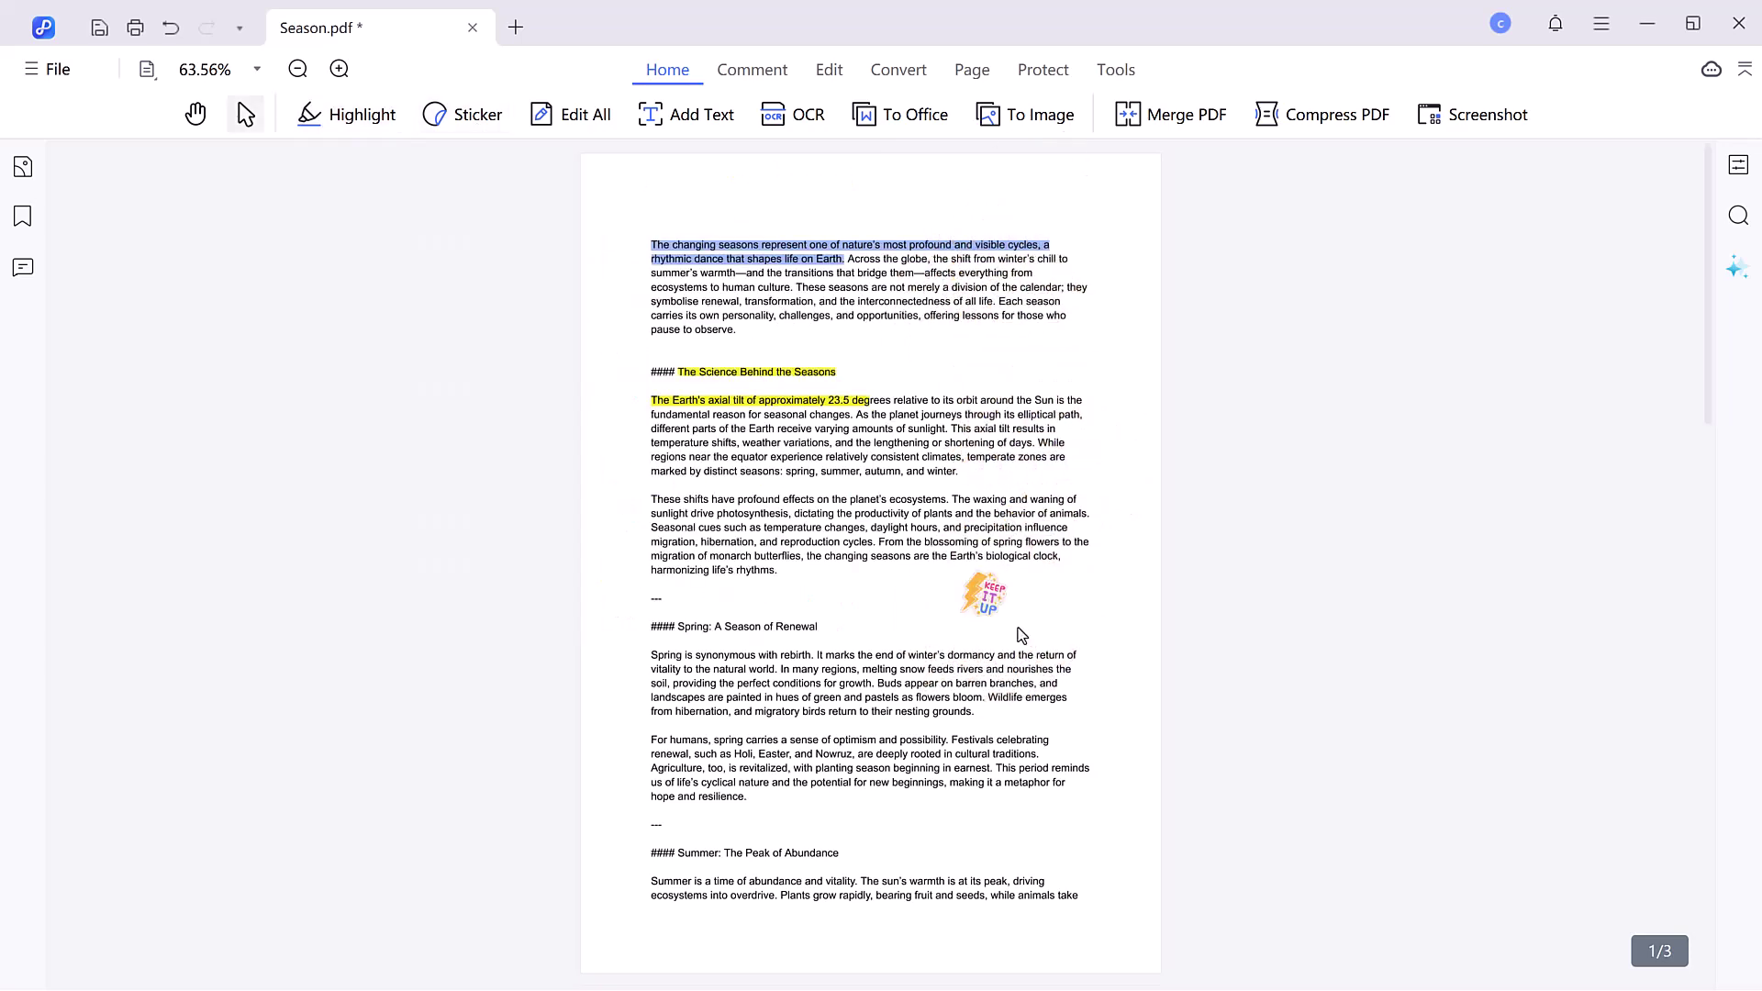
left_click(995, 610)
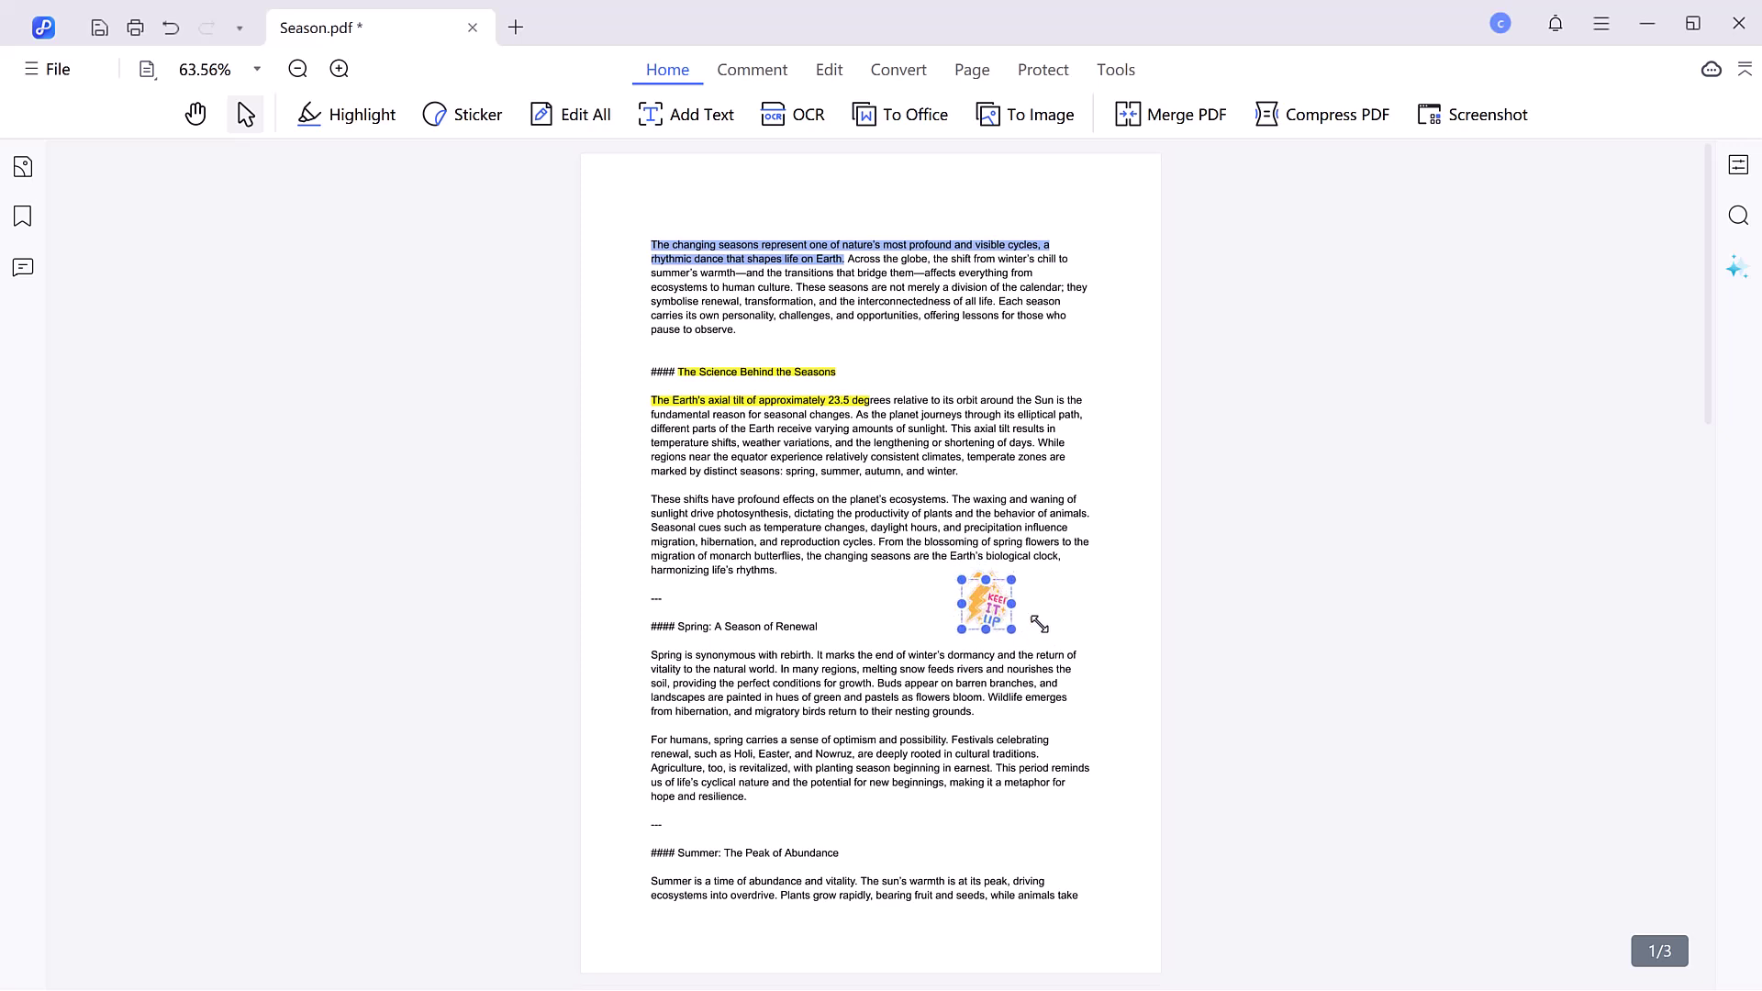
left_click(1055, 612)
left_click(752, 74)
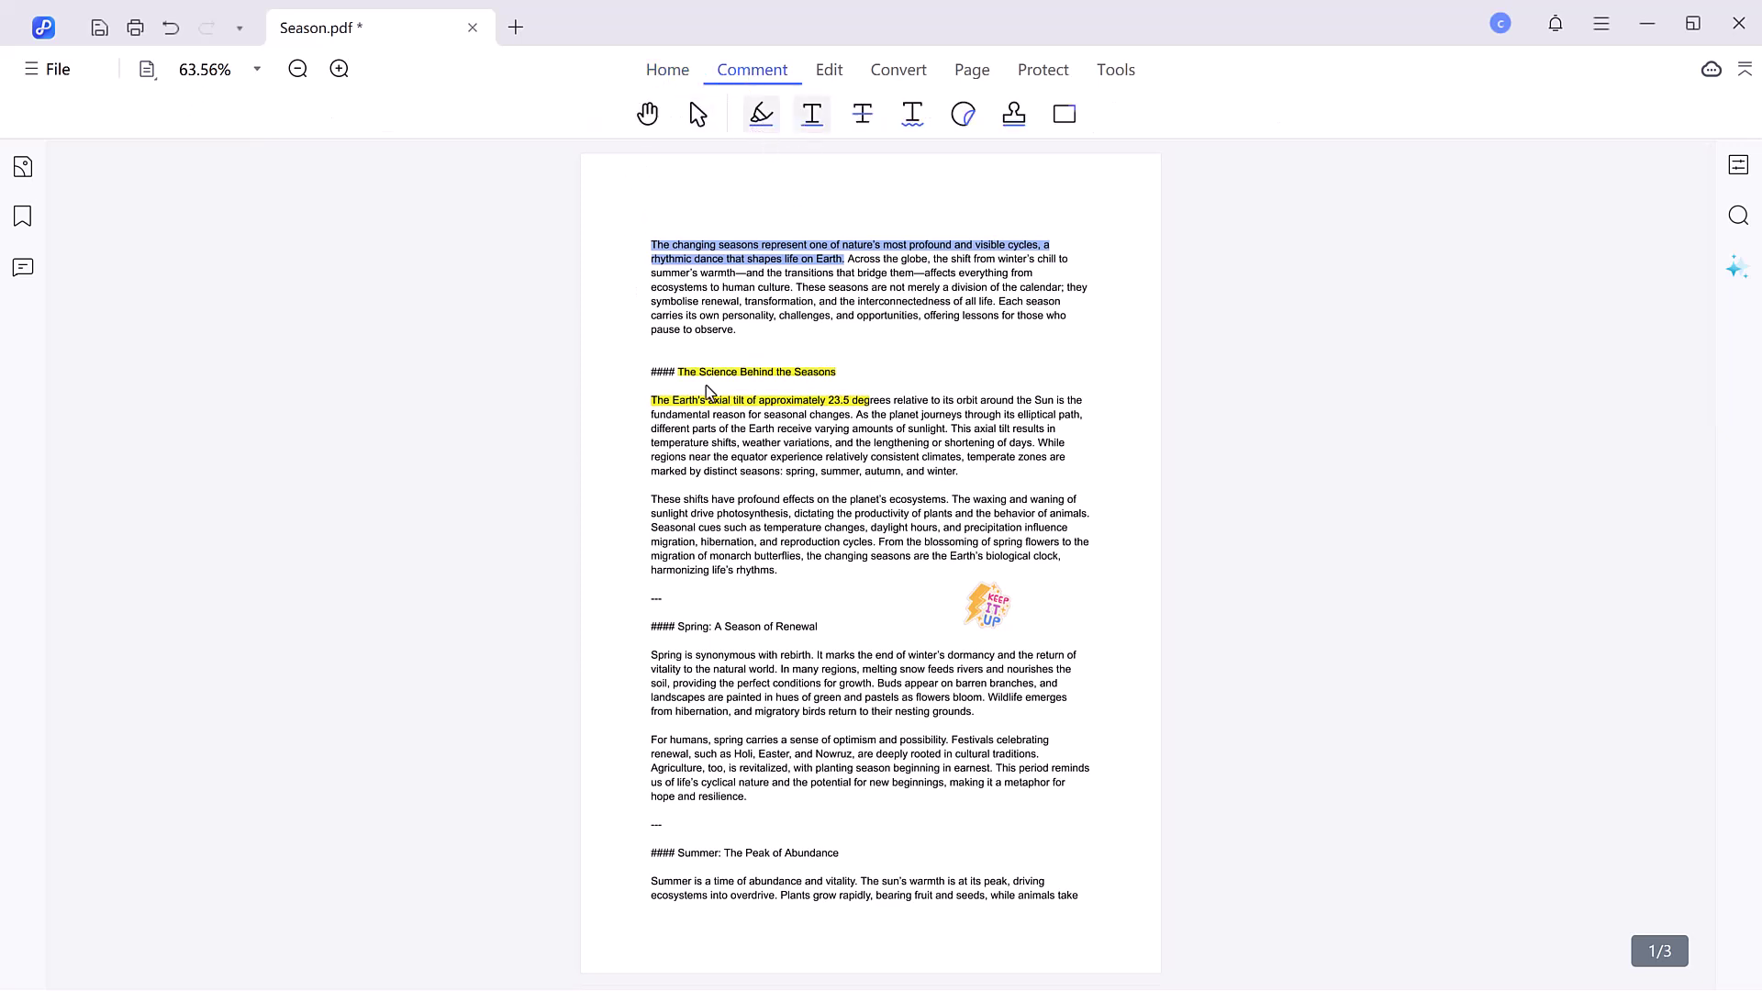
- Underline the 'These shifts' lines, strike through the Spring heading, and squiggly-underline its first sentence
left_click_drag(650, 498, 1089, 514)
left_click(863, 114)
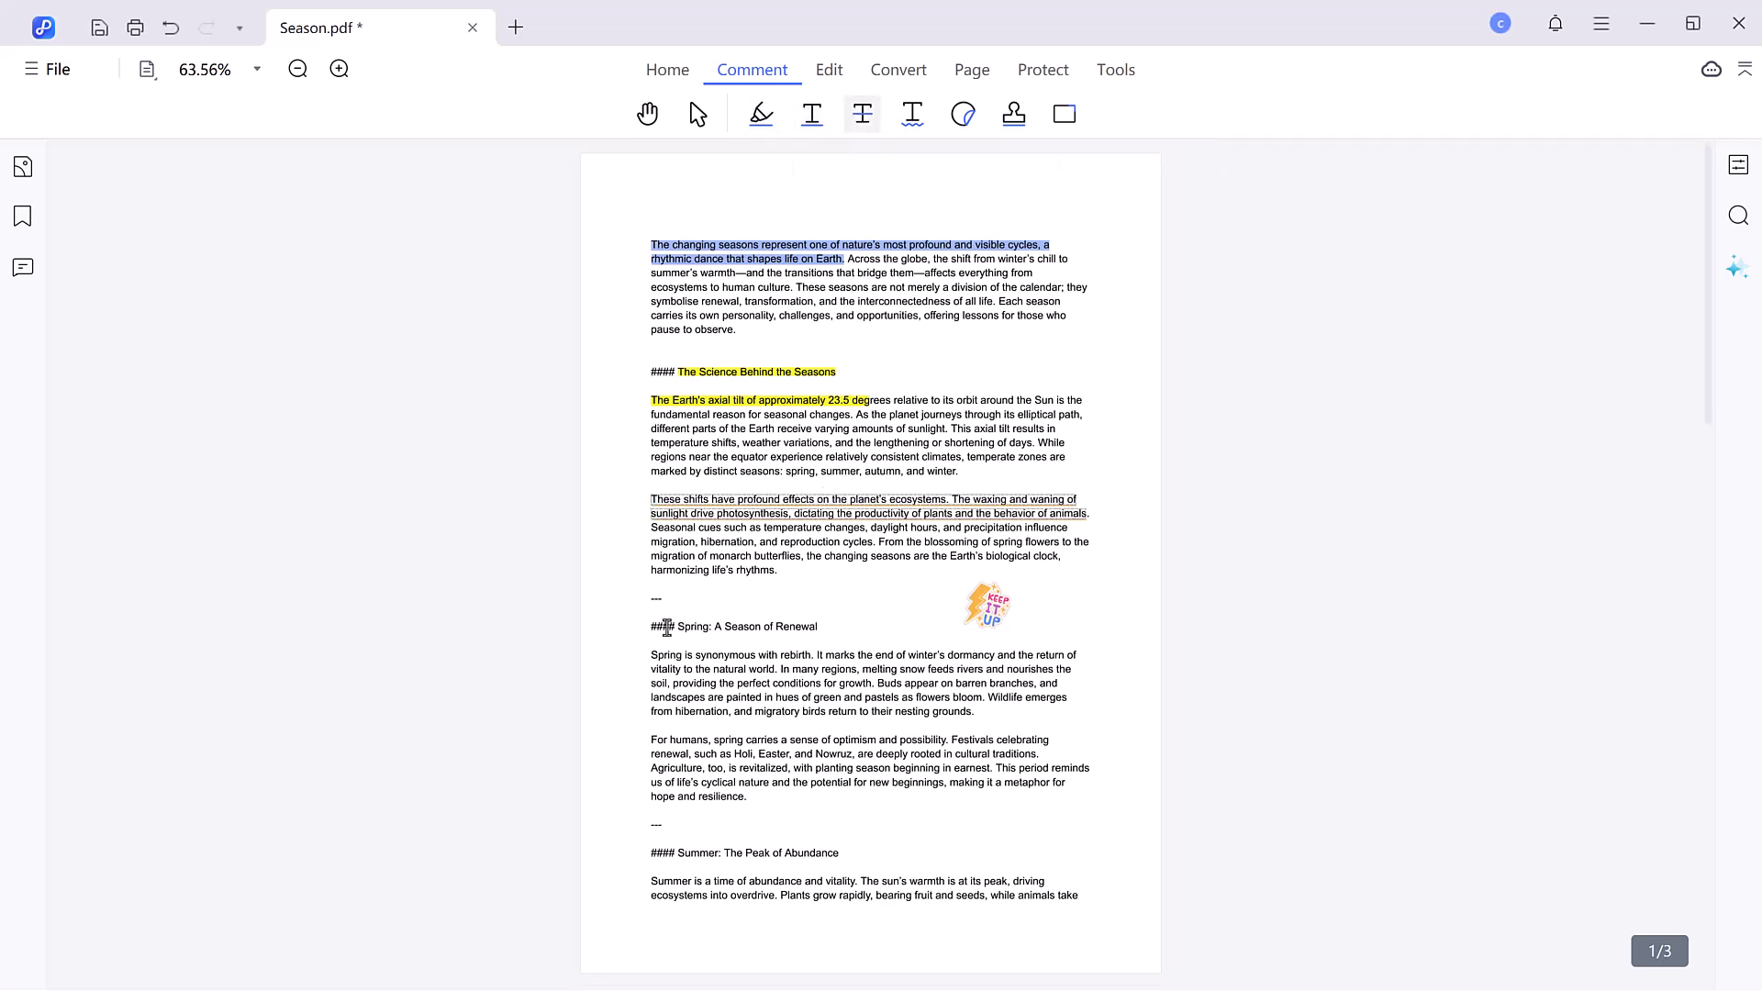
left_click_drag(676, 627, 870, 630)
left_click(912, 114)
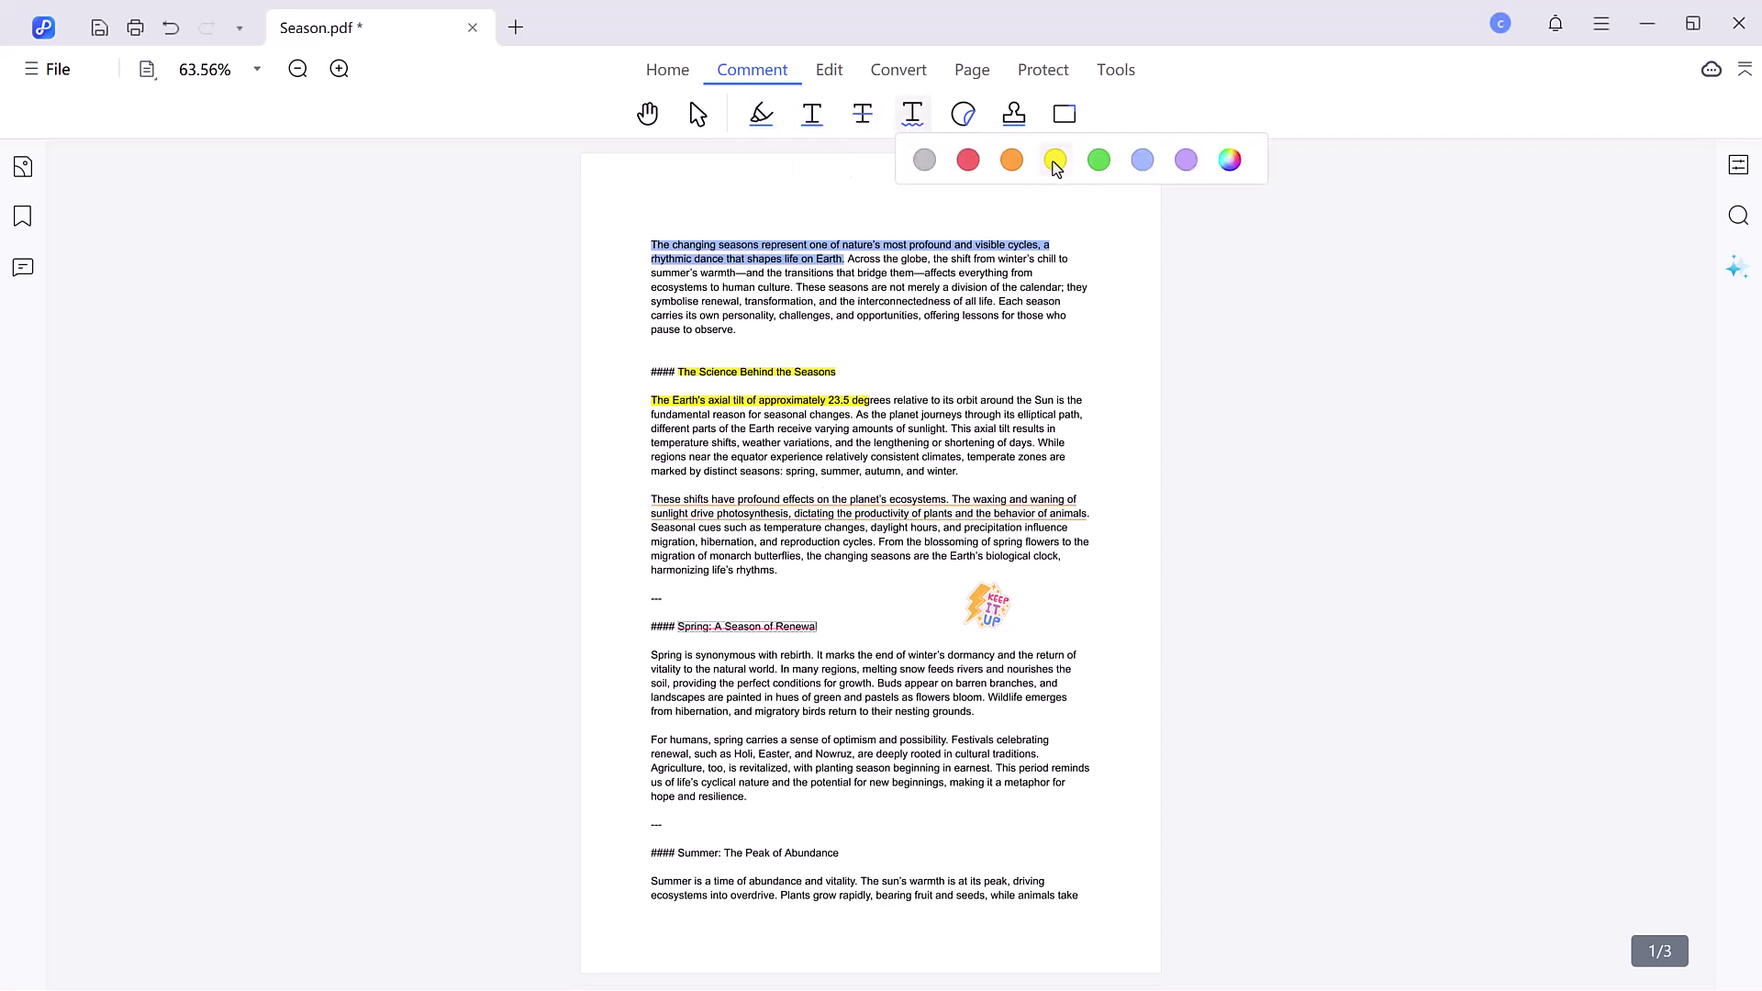
mouse_move(650, 654)
left_mouse_down()
mouse_move(798, 675)
mouse_move(778, 669)
left_mouse_up()
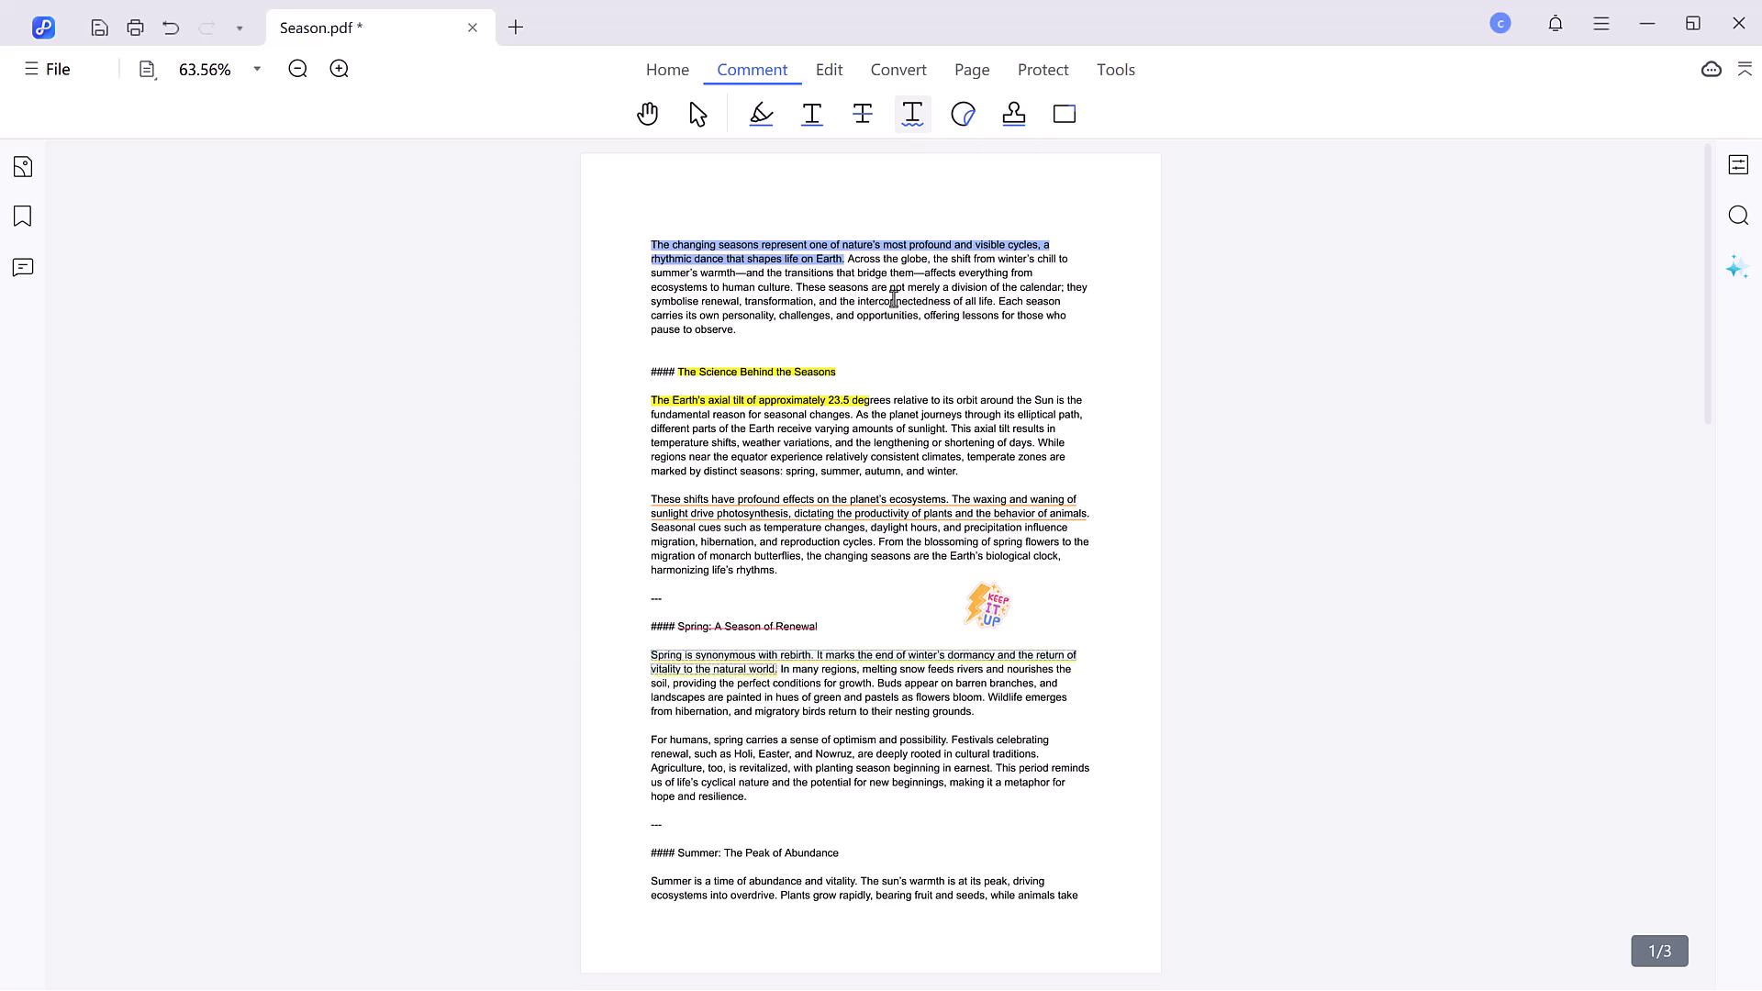
- Stamp SIGN HERE from the Sign Here stamps near the bottom of page 1
left_click(946, 118)
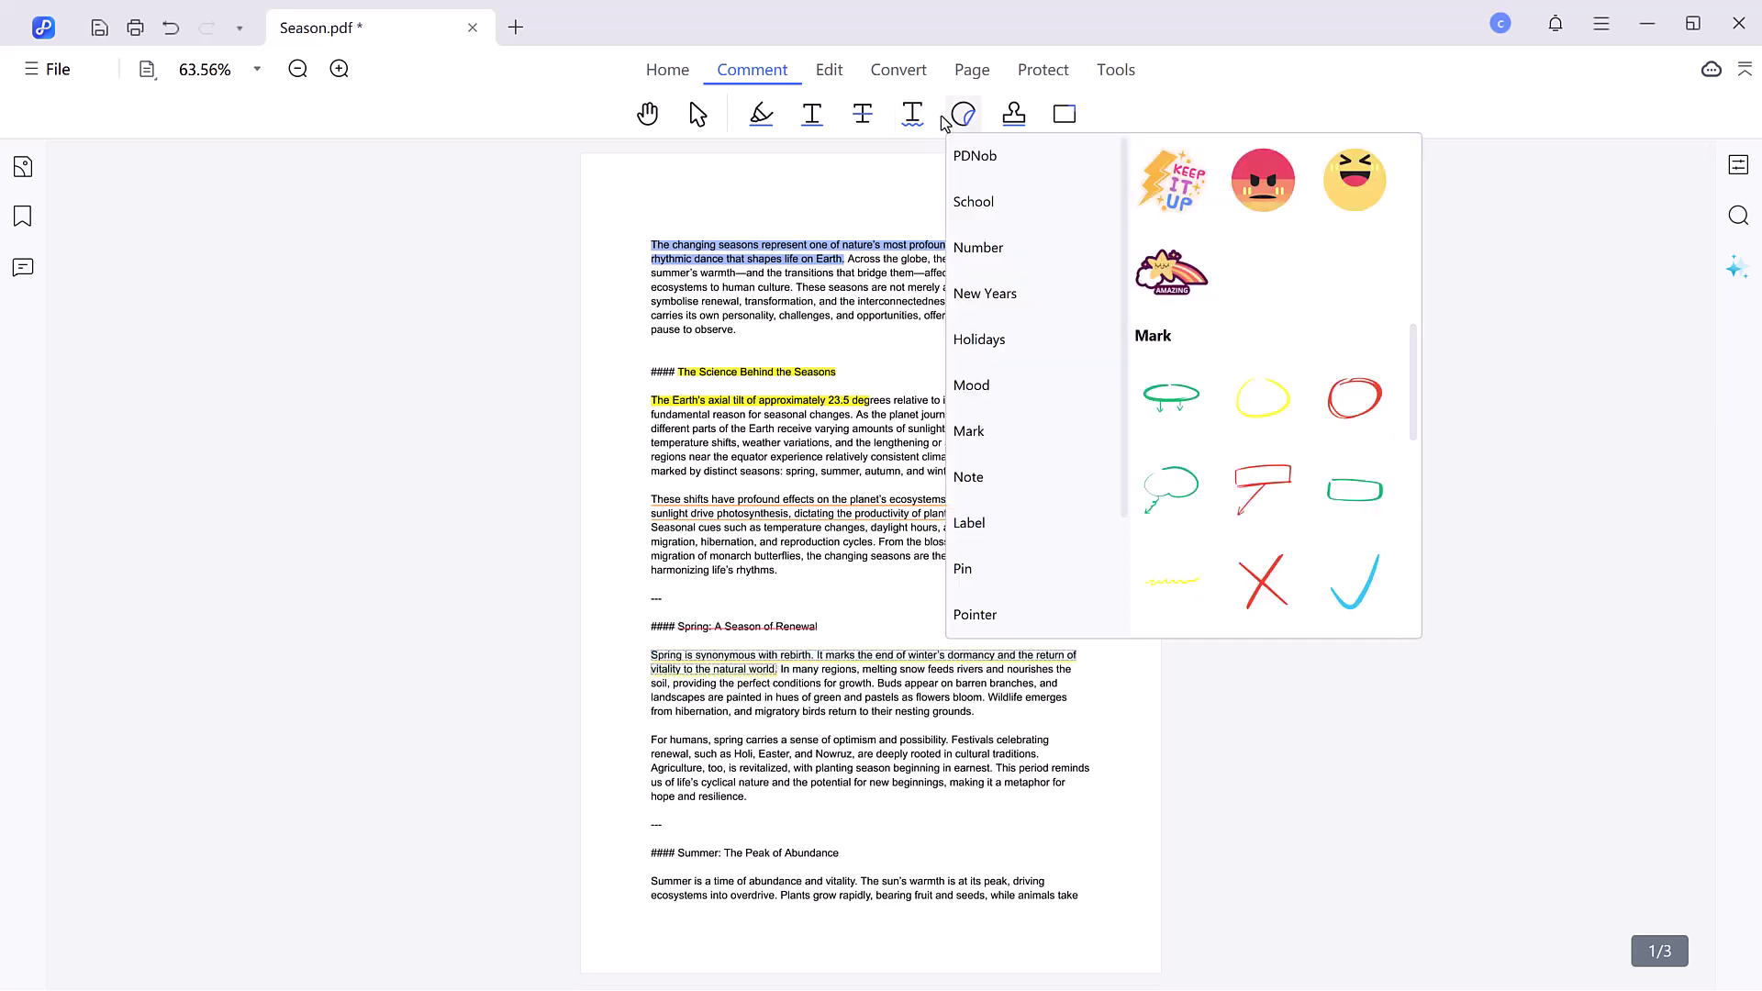
left_click(1024, 127)
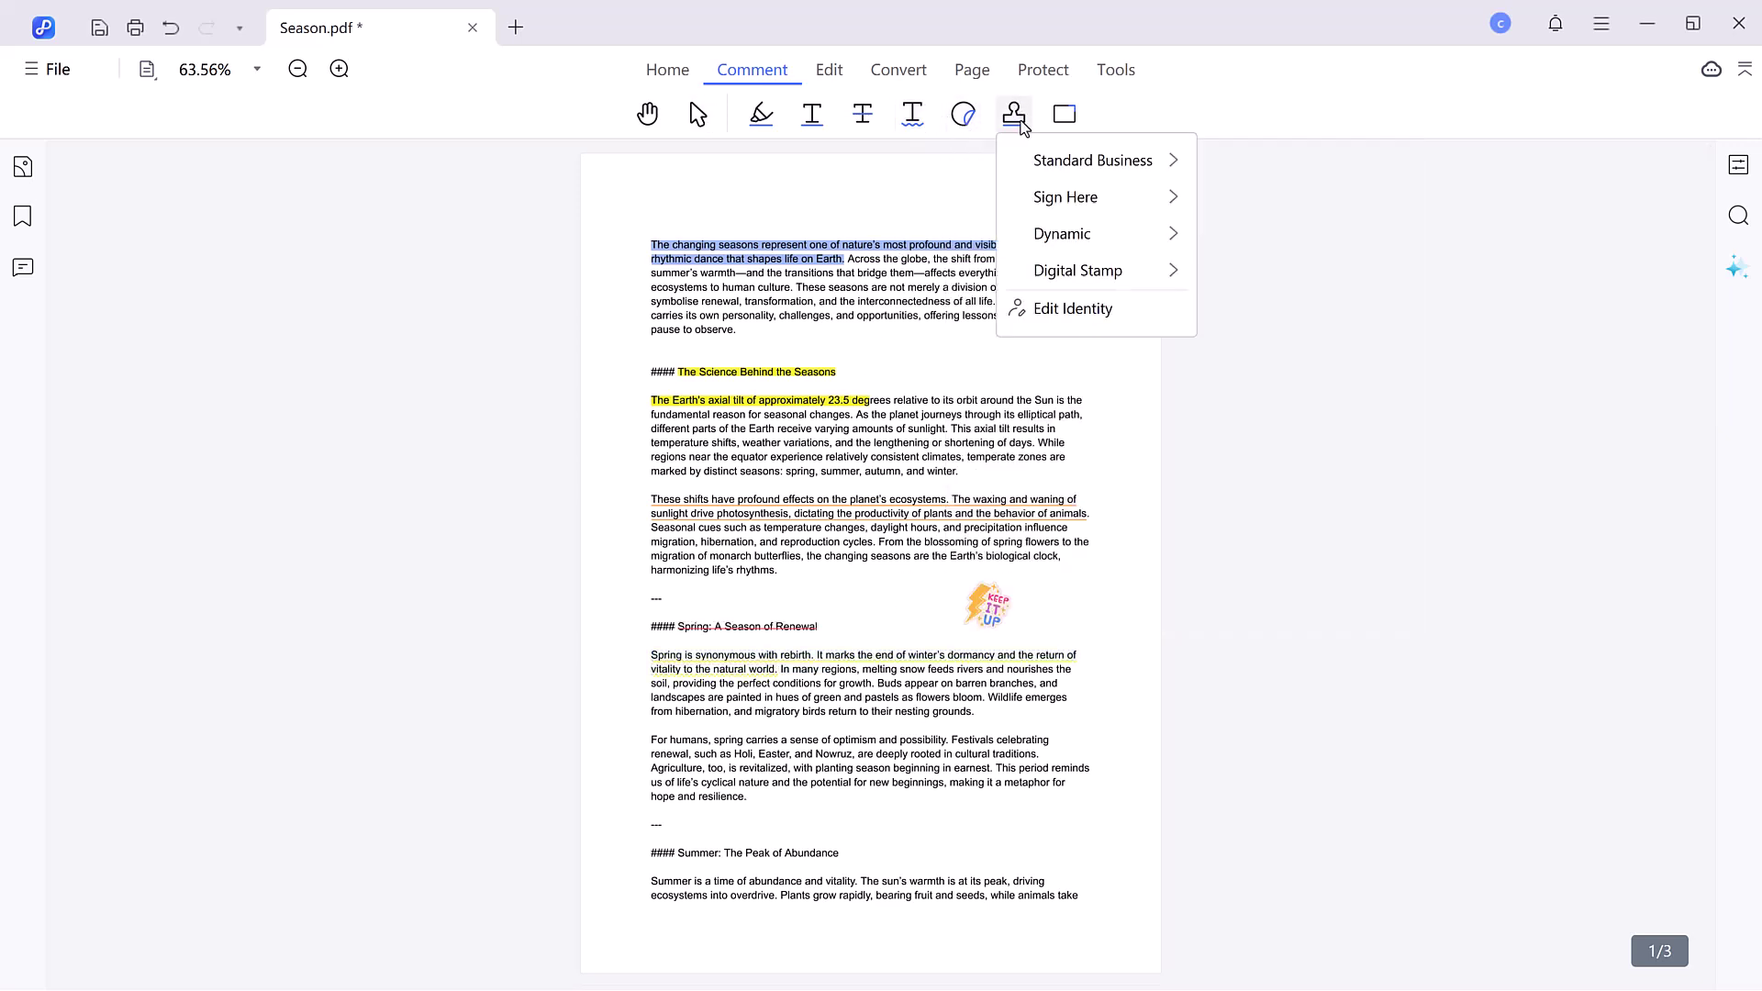
mouse_move(1040, 182)
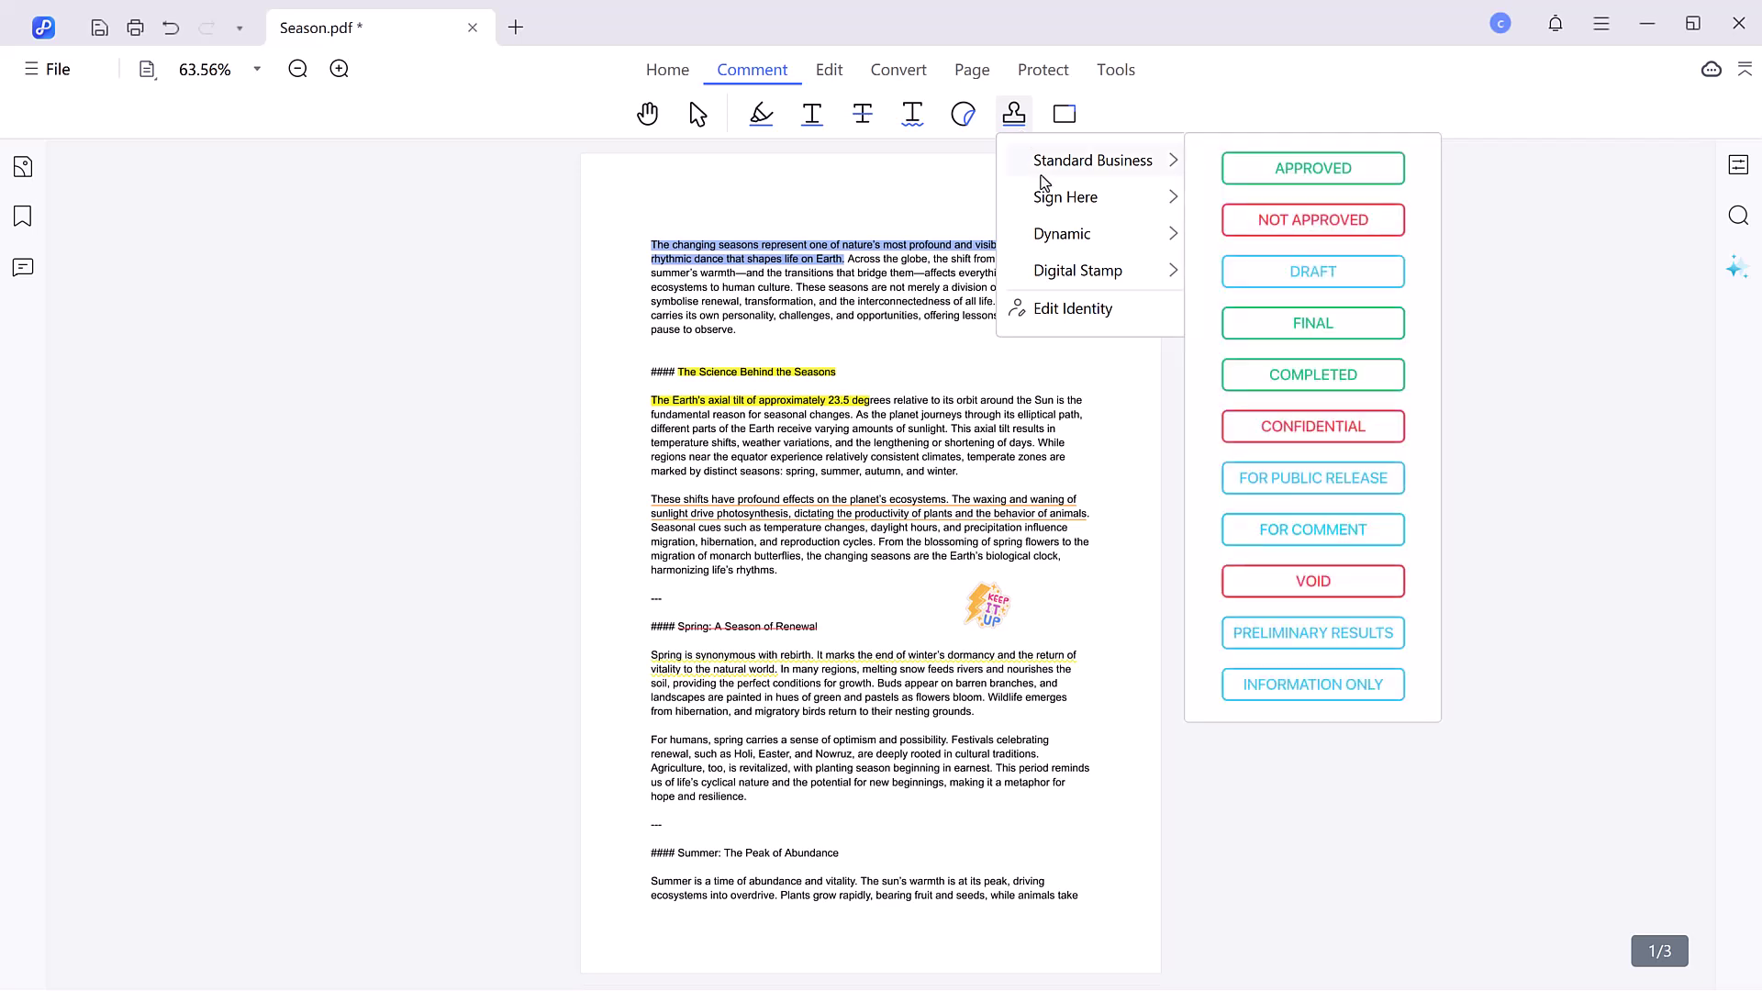
mouse_move(1057, 237)
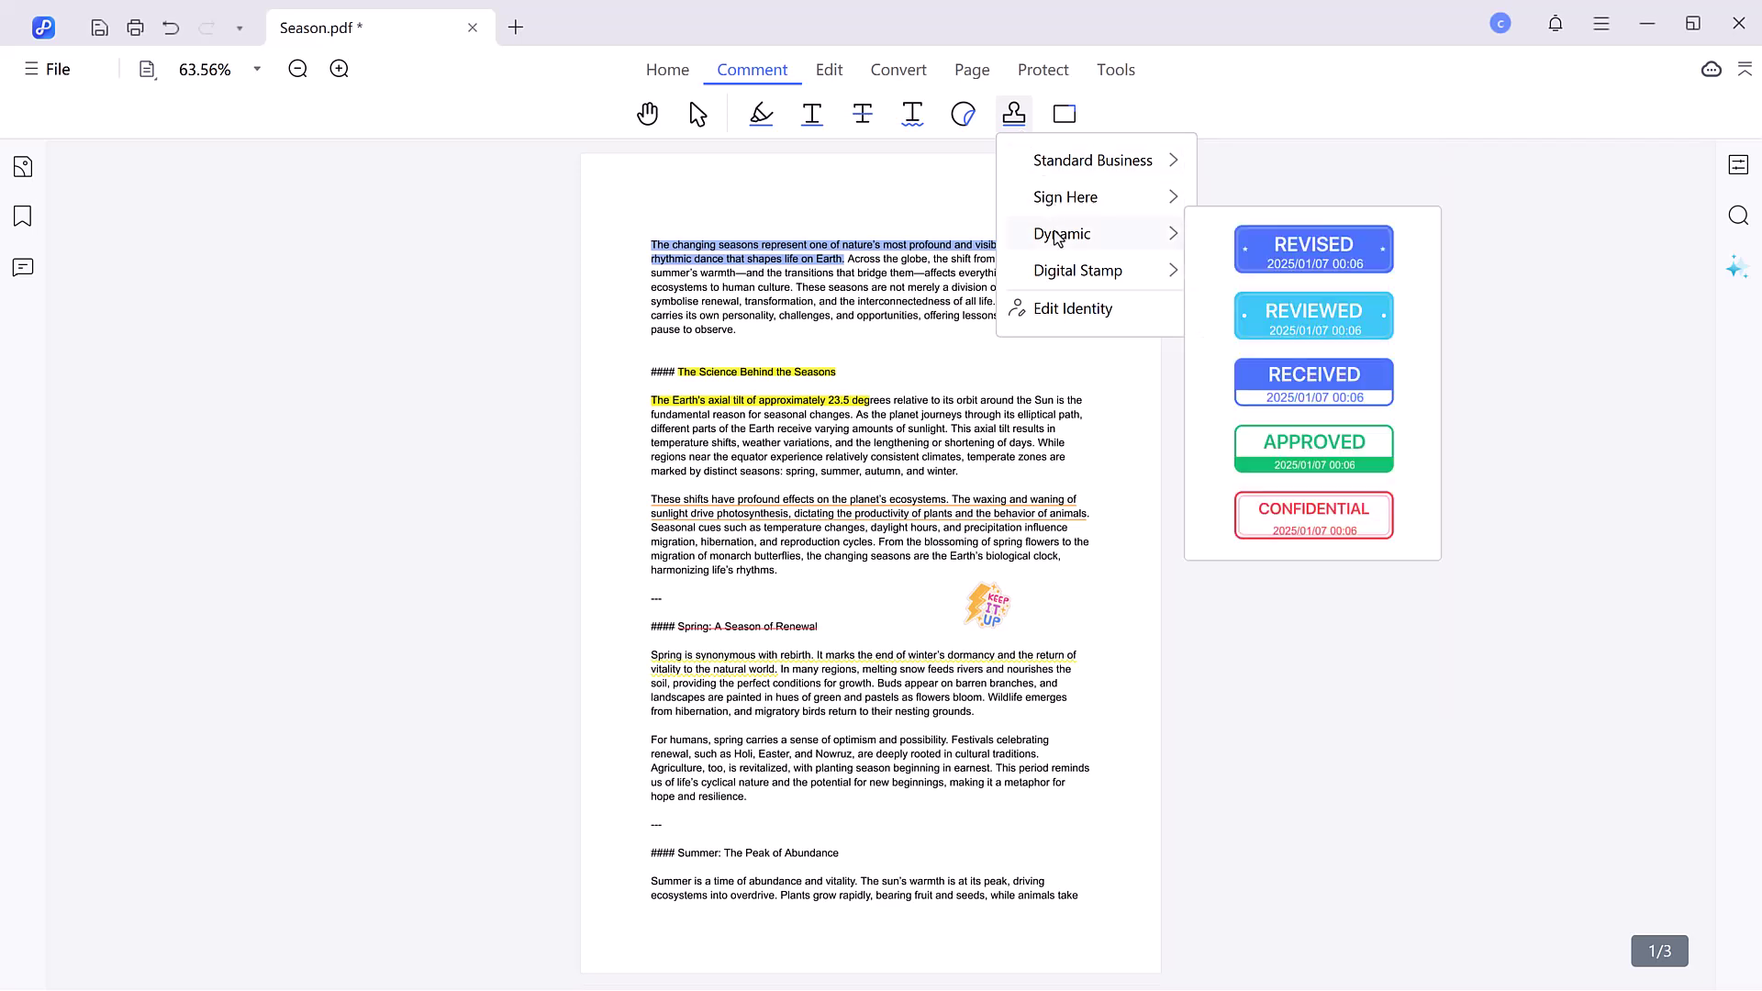
mouse_move(1064, 290)
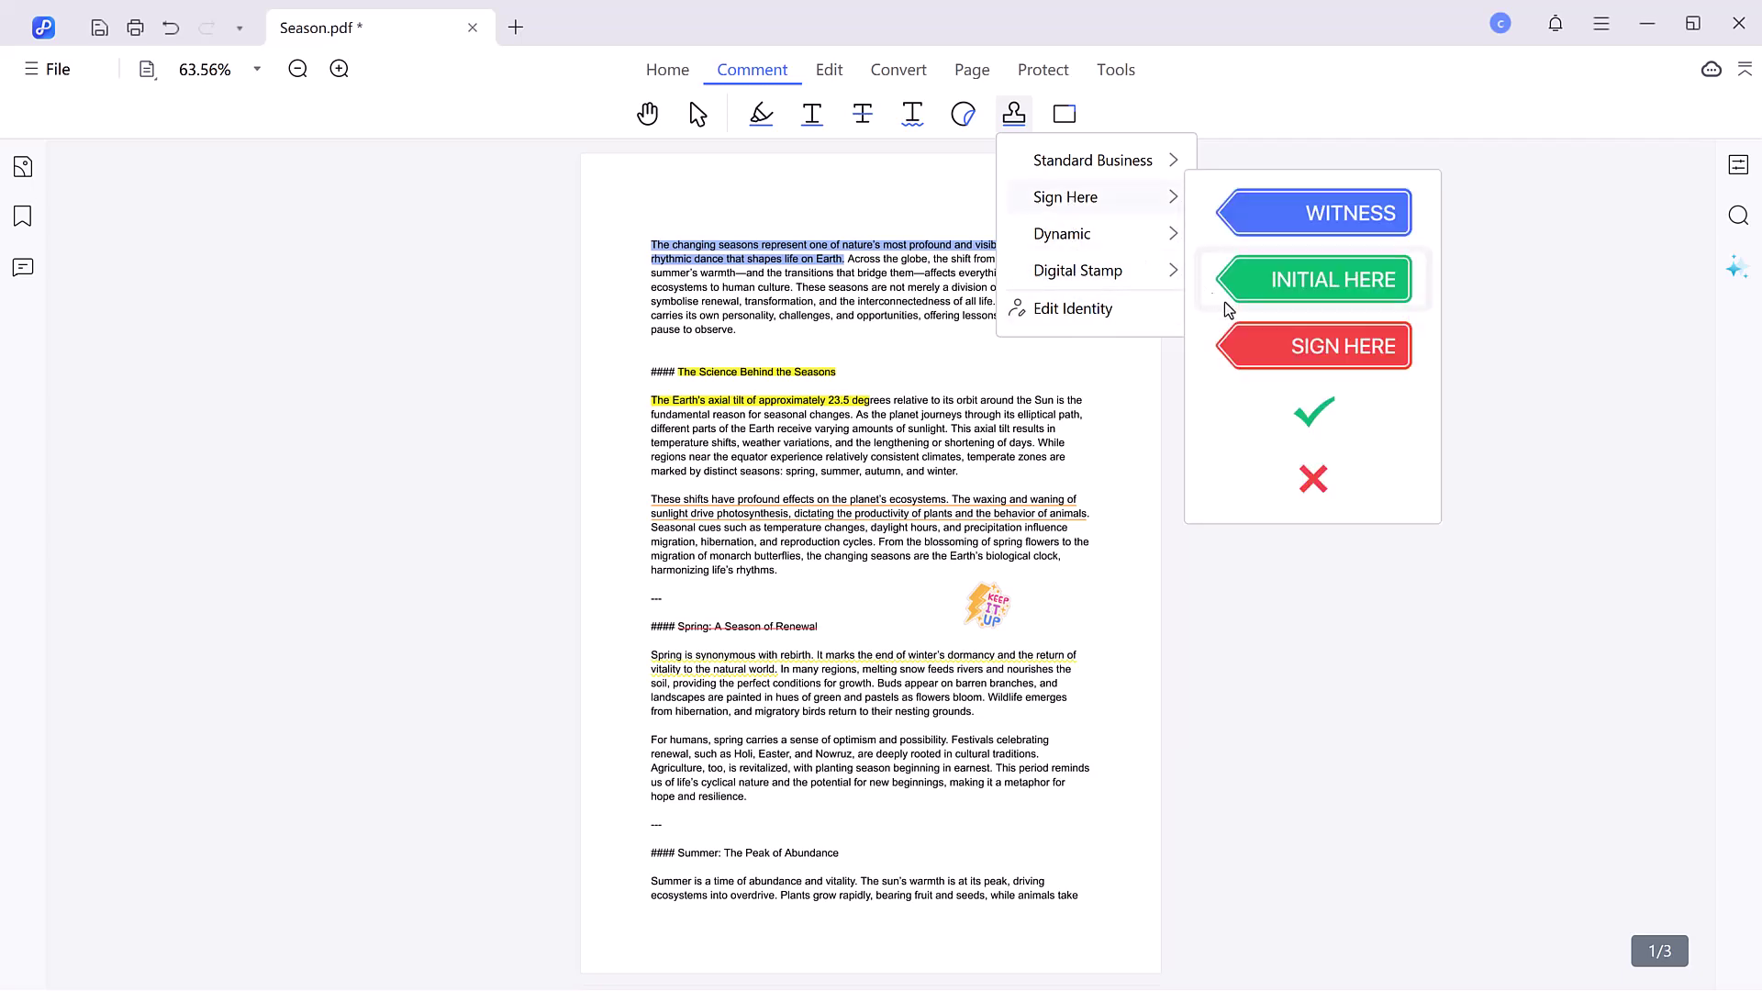
left_click(1263, 347)
scroll(1032, 460, "down", 5)
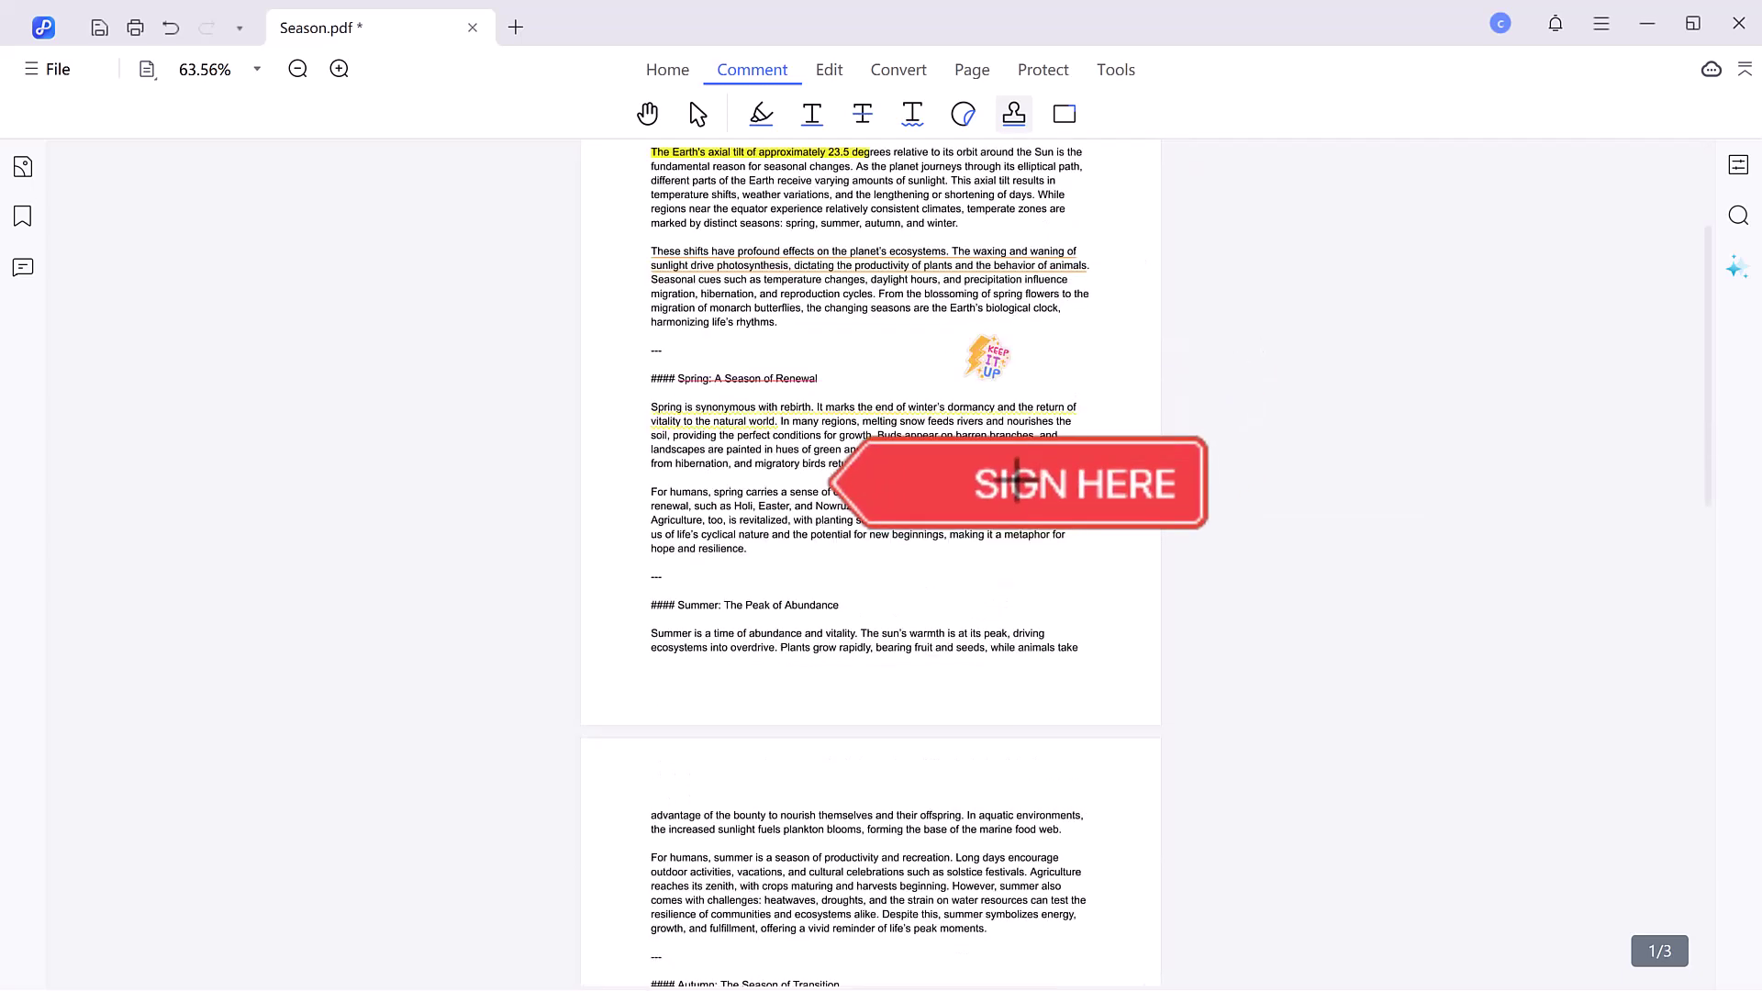
left_click(1042, 730)
left_click(1043, 730)
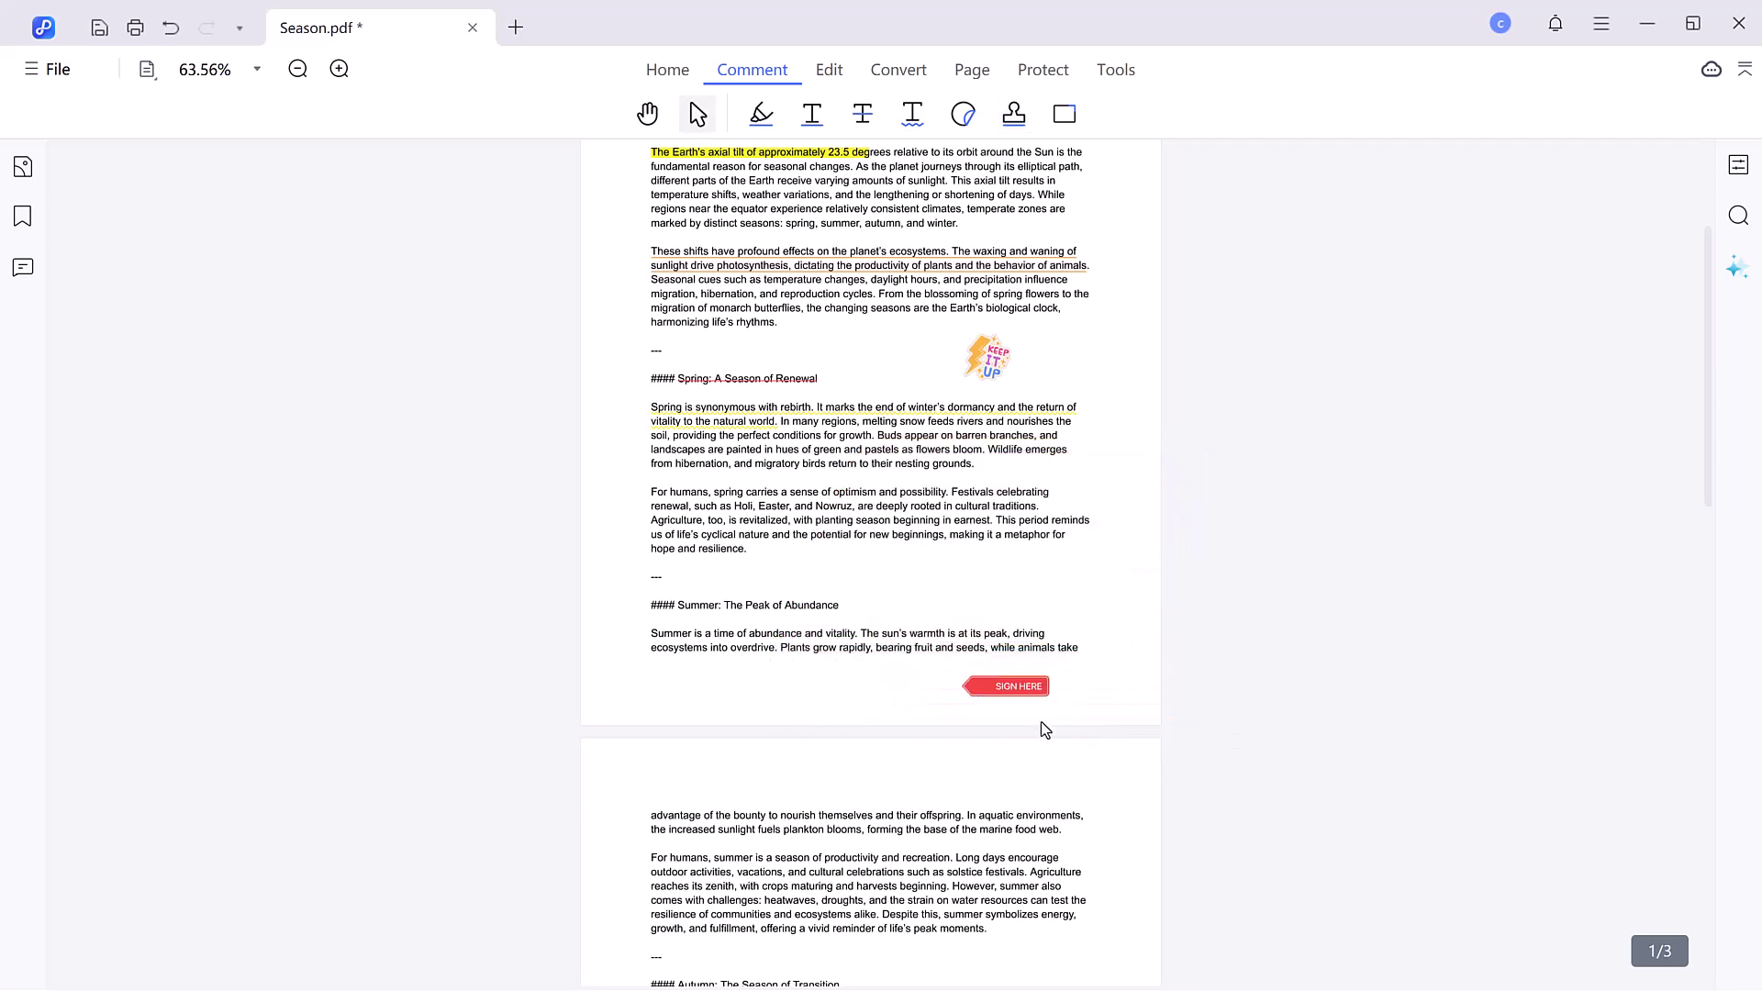
scroll(1019, 697, "up", 5)
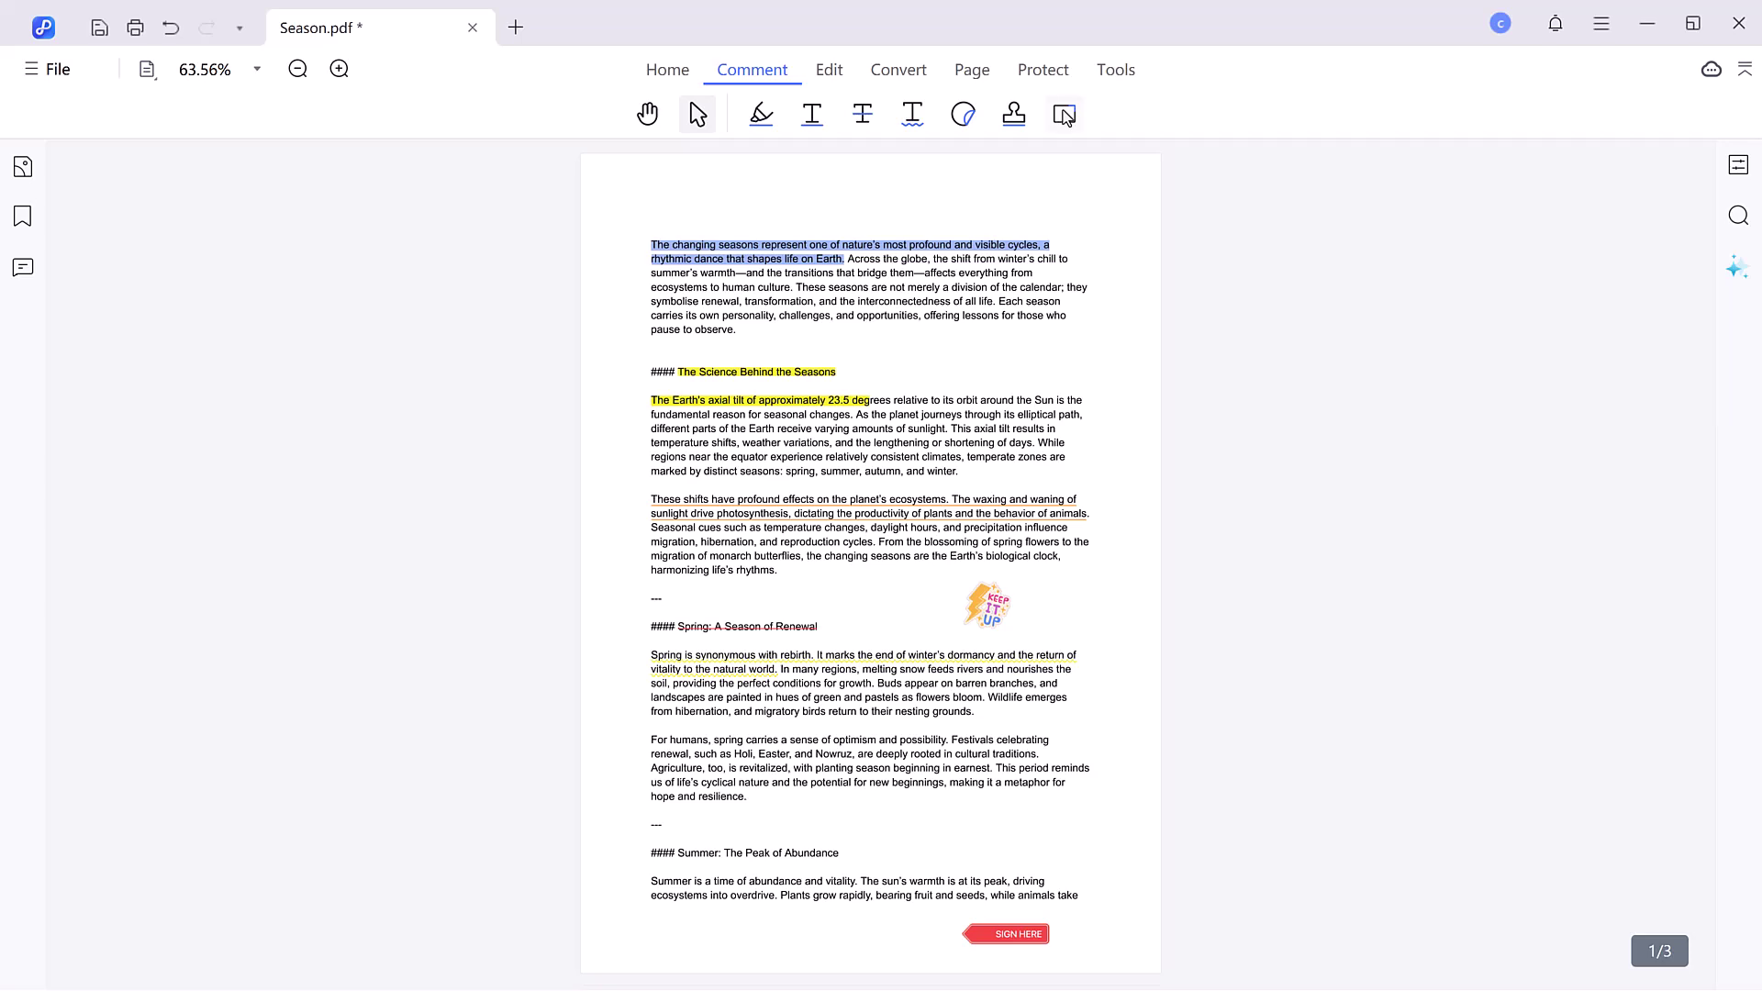
- Delete ' The Season of Transition' from the Autumn heading on page 2
left_click(831, 73)
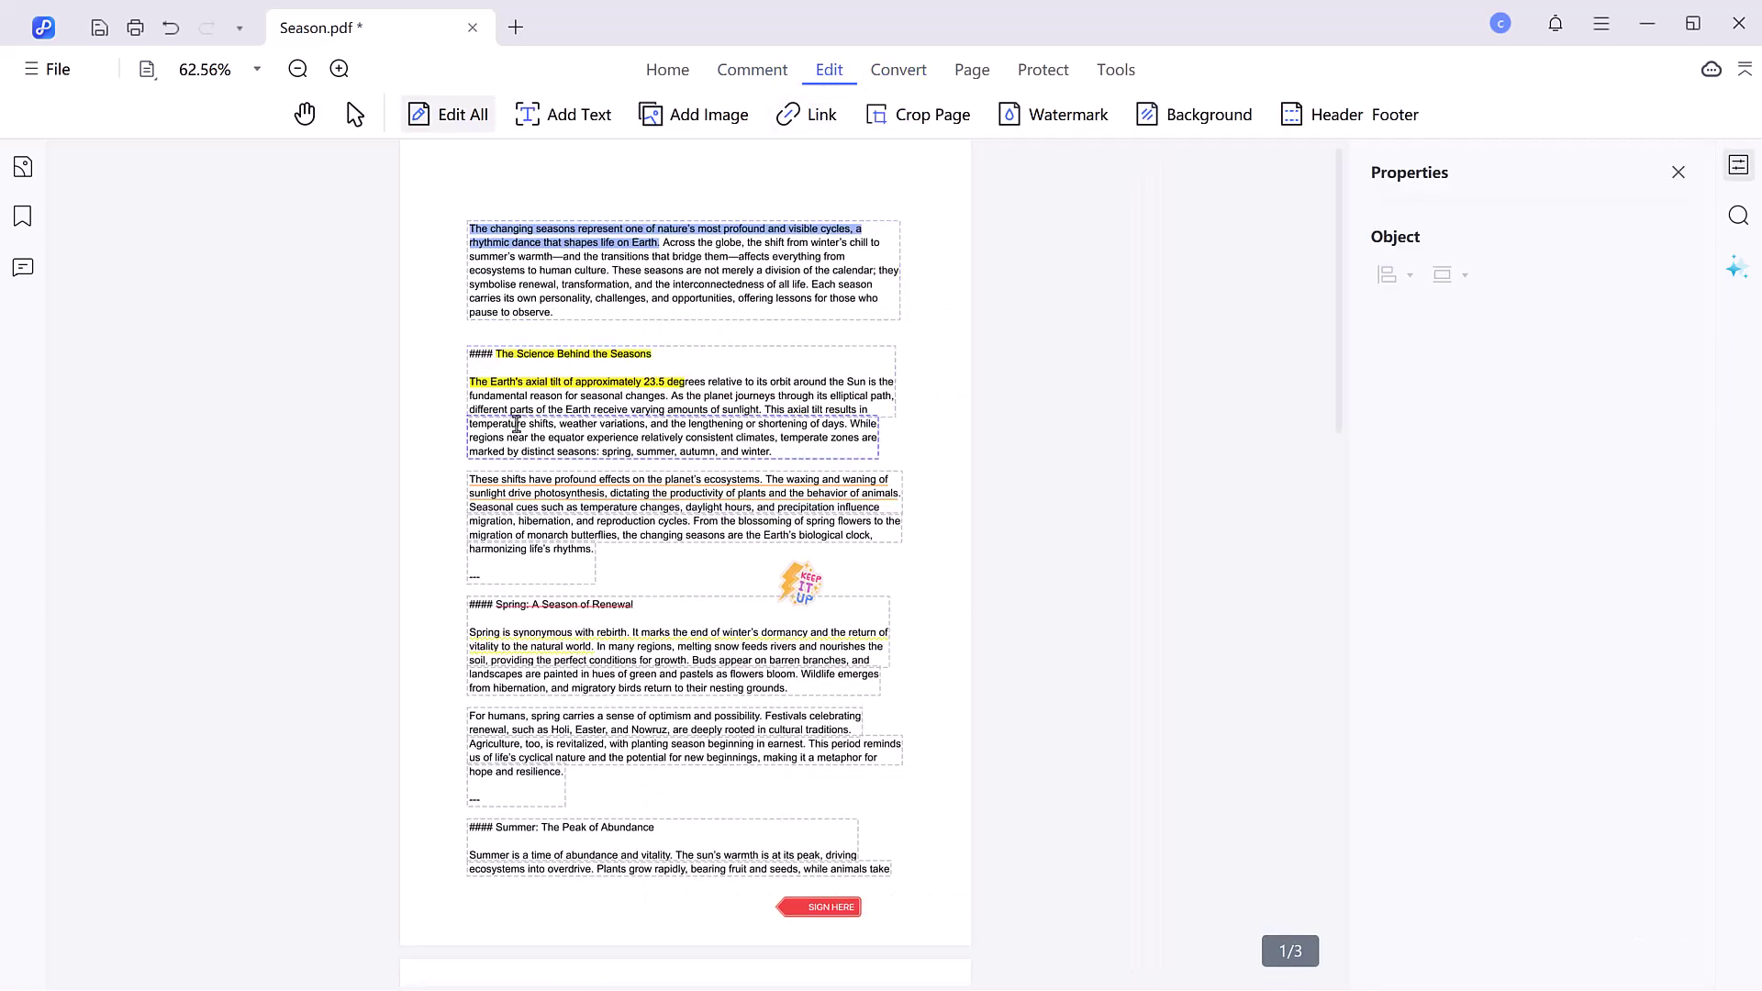
scroll(537, 416, "down", 5)
scroll(537, 416, "down", 3)
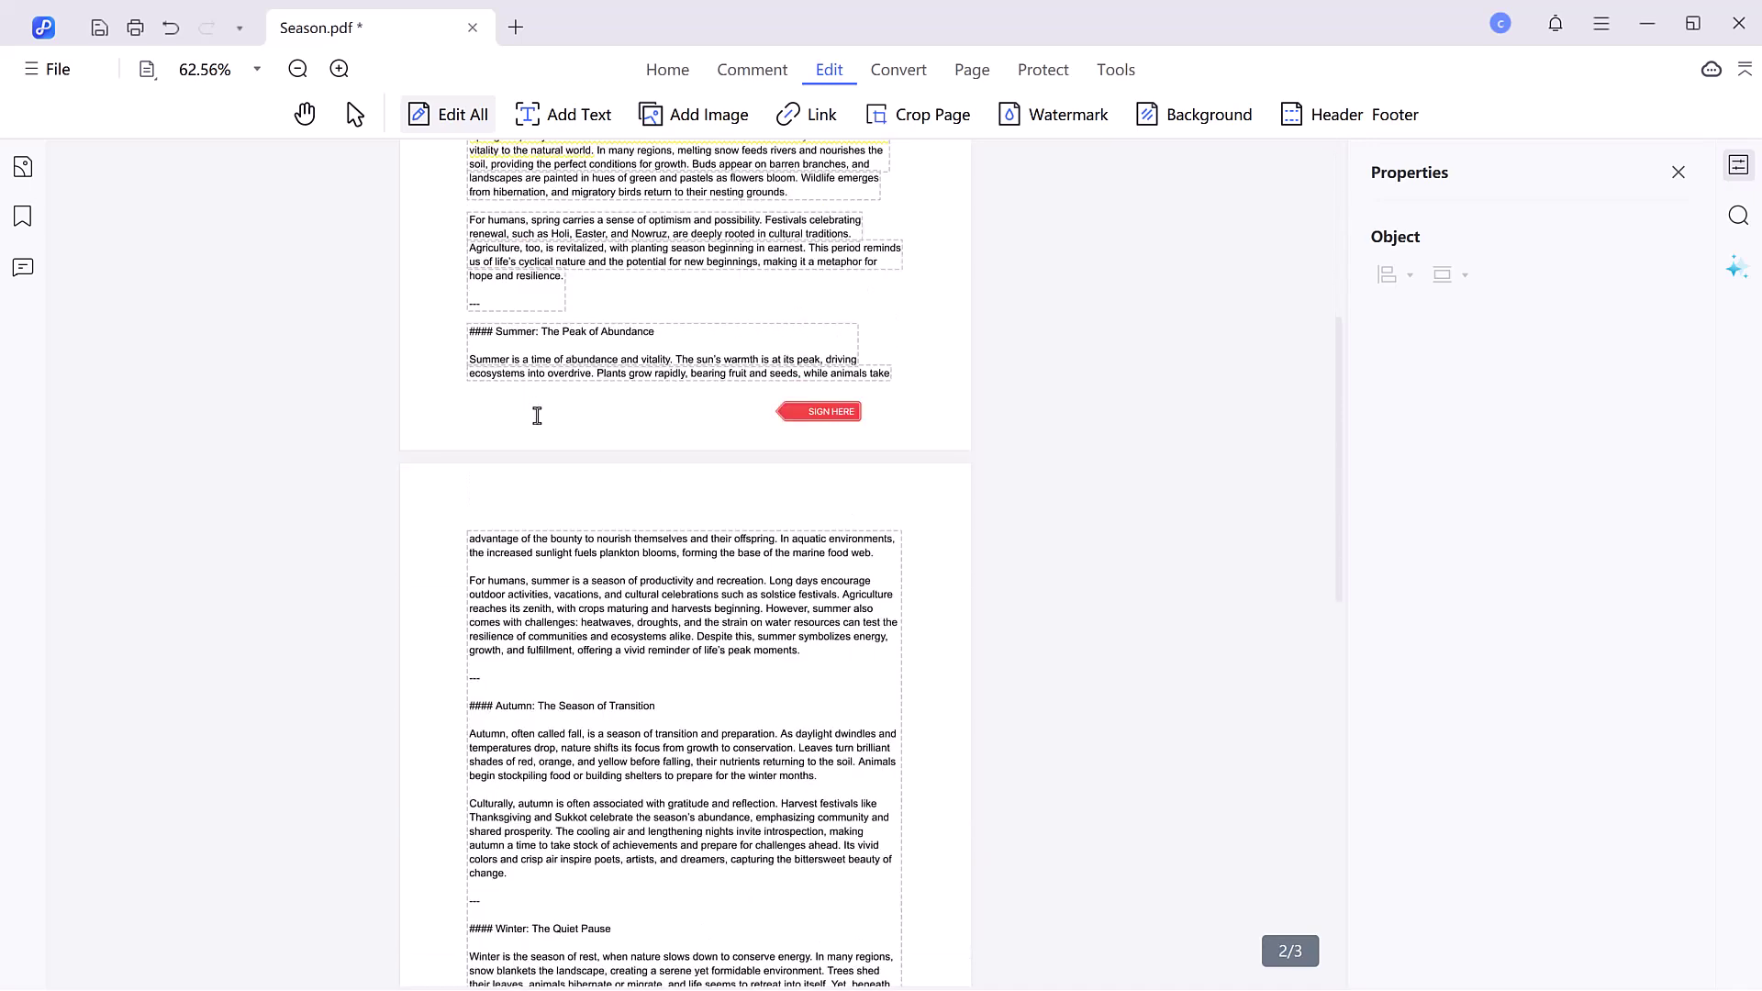
left_click_drag(655, 581, 537, 582)
key("BackSpace")
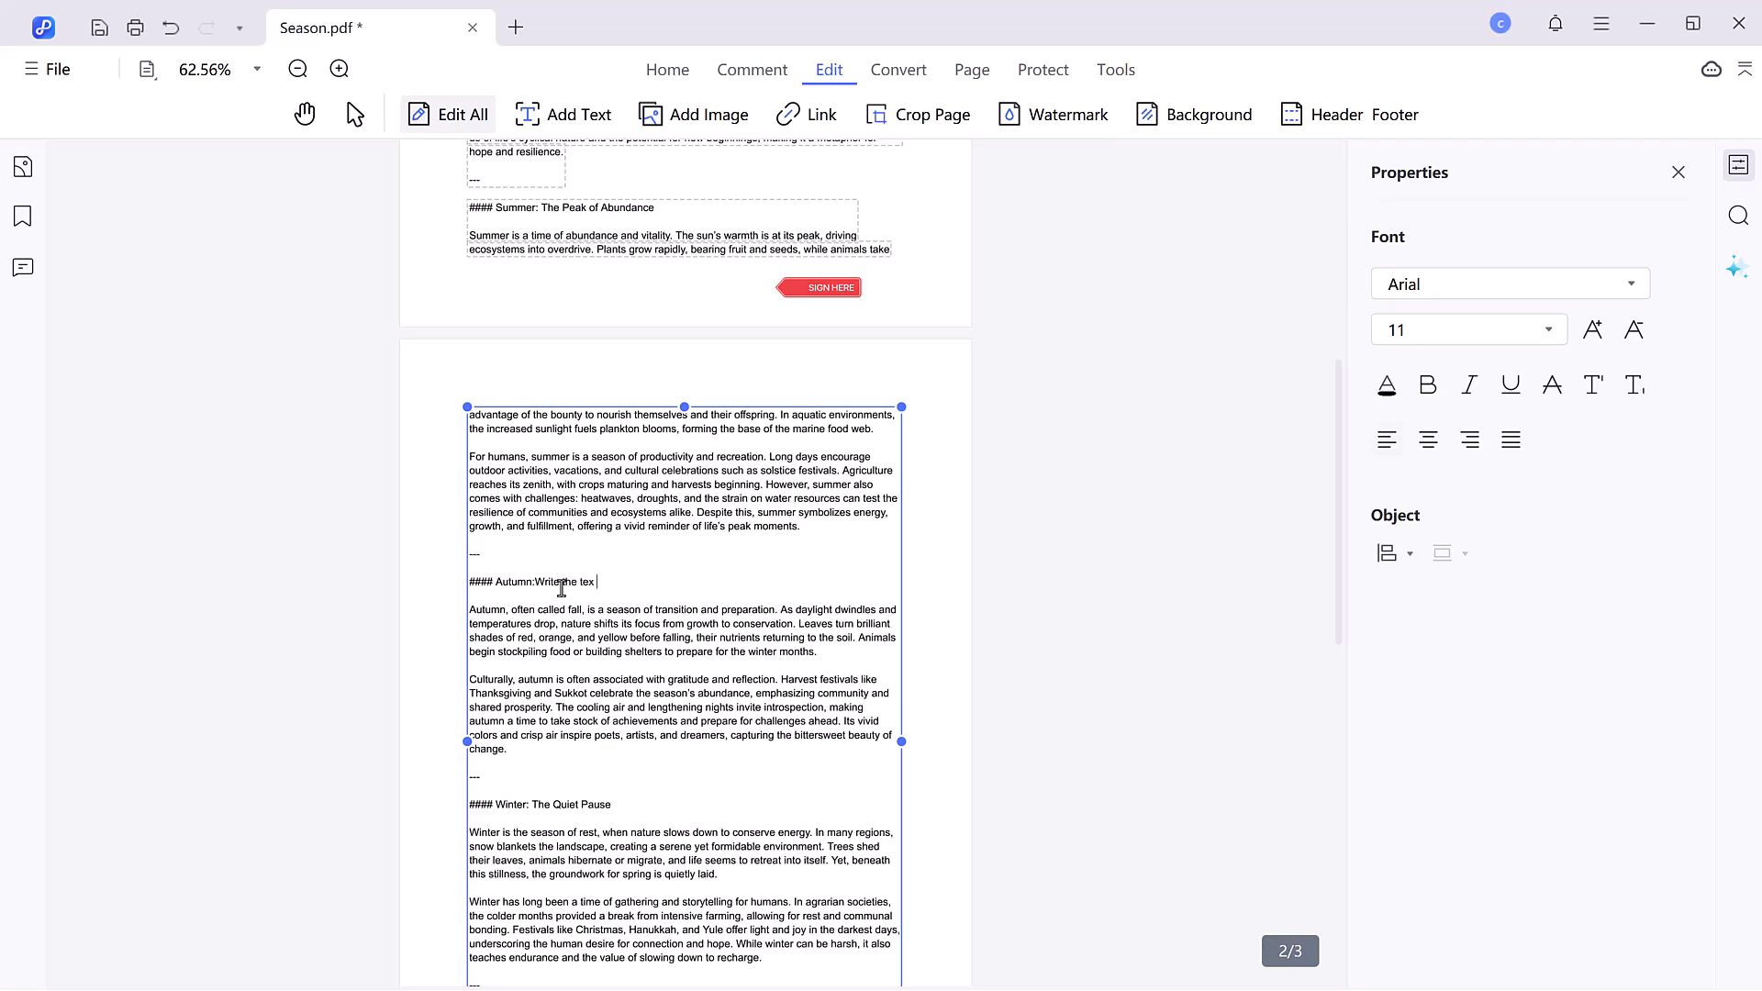
- Format the new 'Write the text here' heading text as 16 pt blue italic
left_click_drag(627, 582, 530, 584)
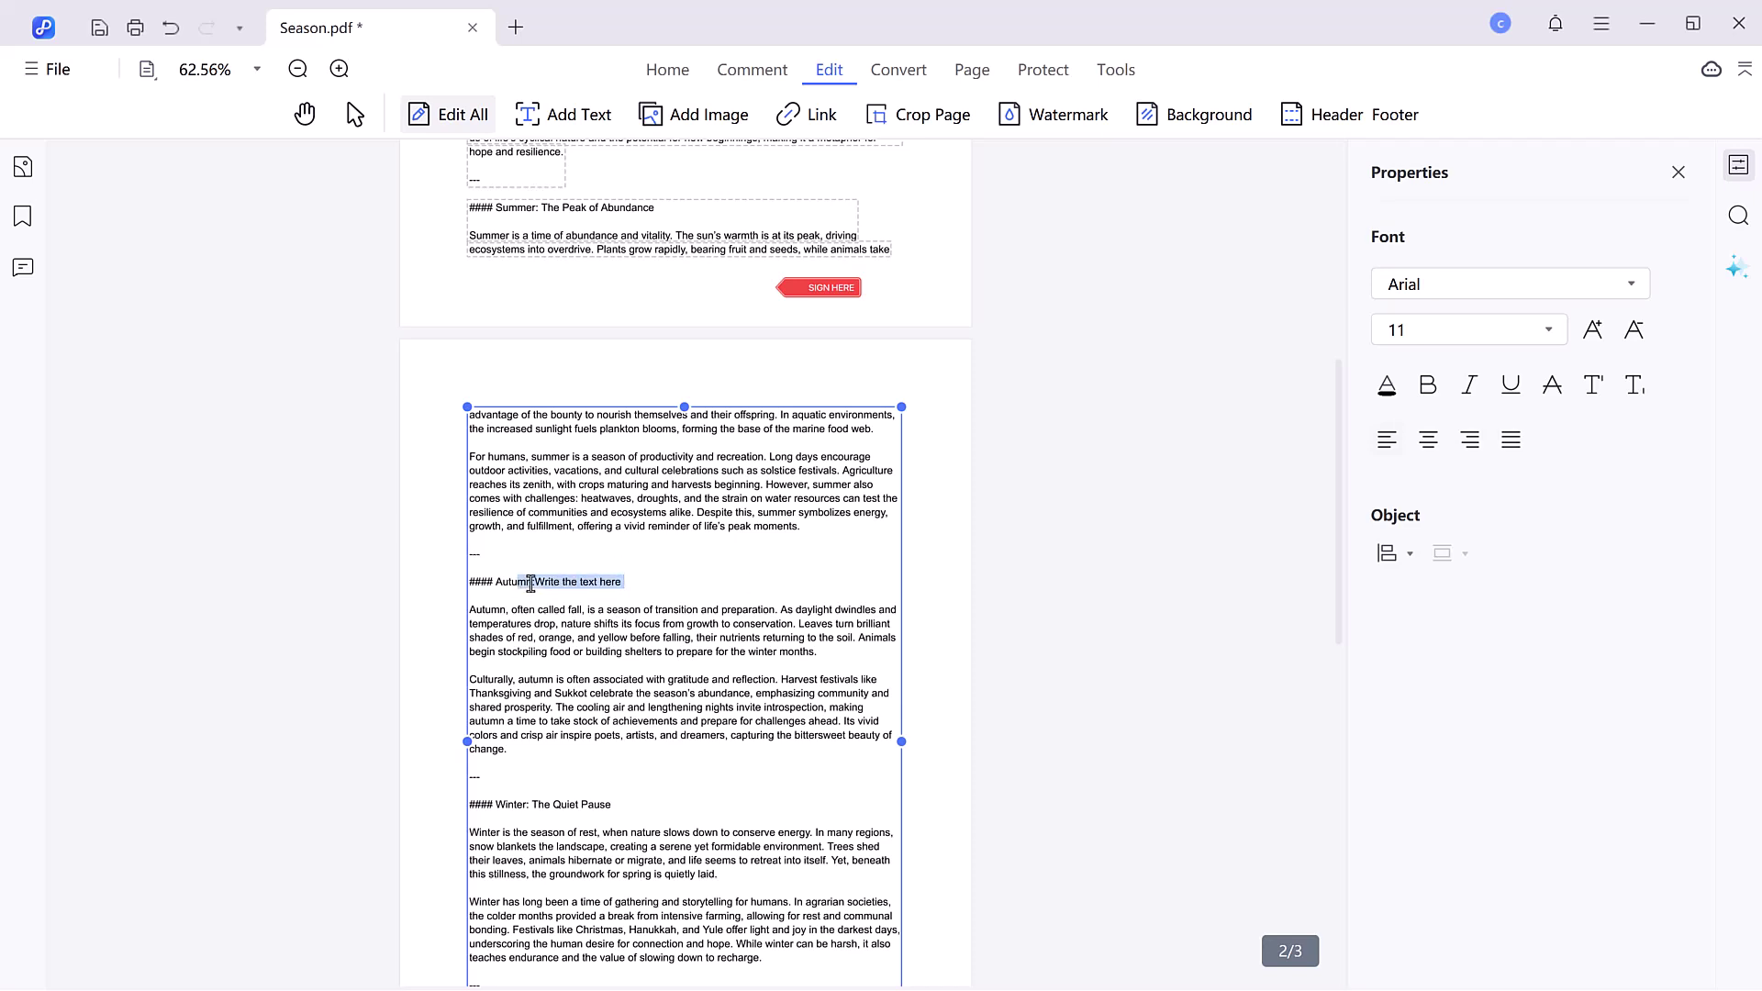
left_click(1467, 390)
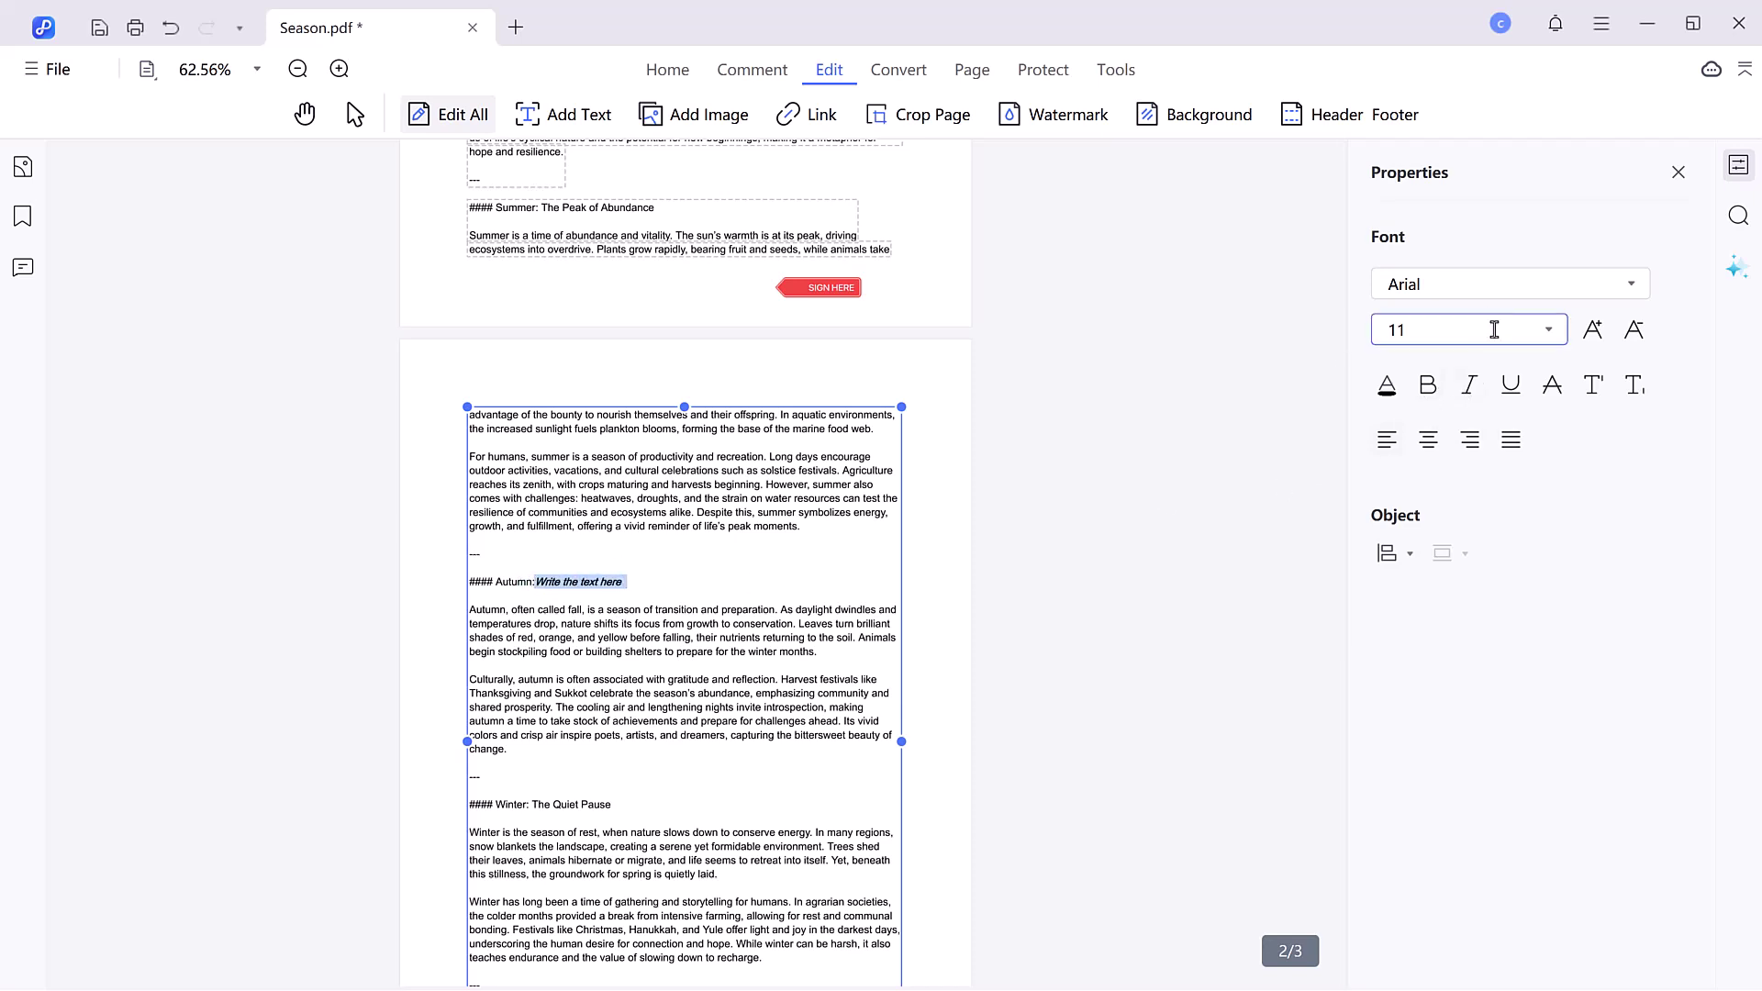
left_click(1468, 330)
left_click(1433, 617)
left_click(1386, 385)
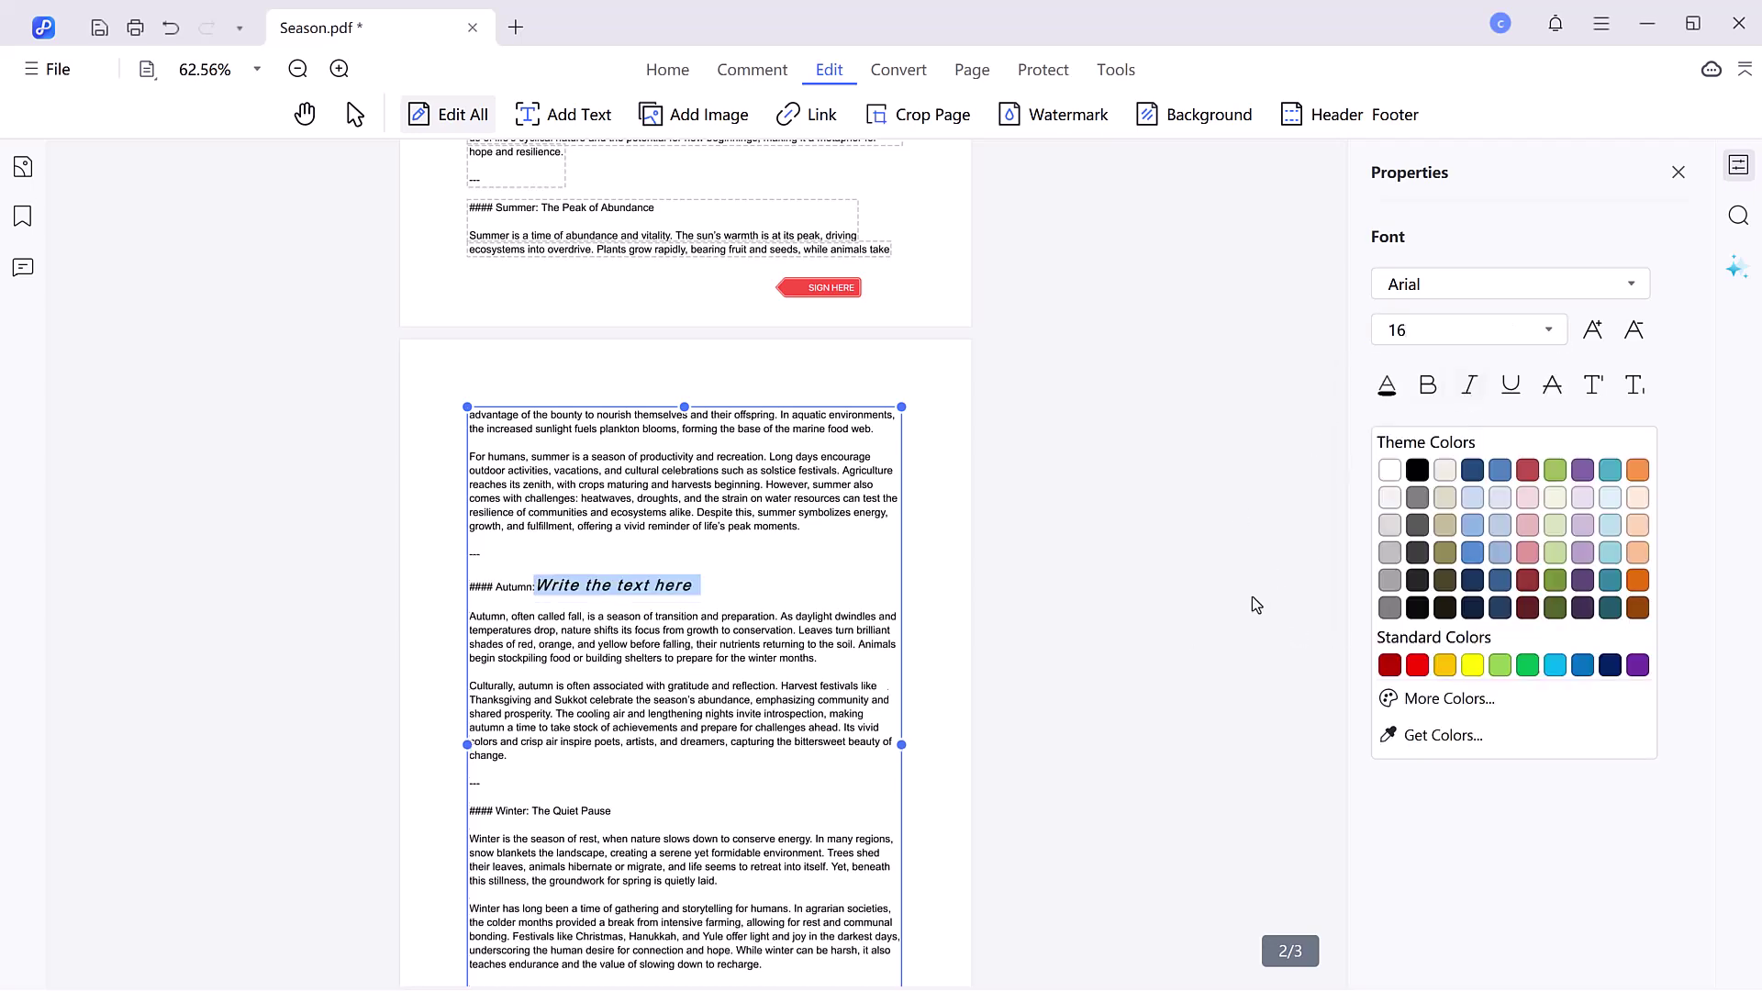
left_click(1580, 606)
left_click(1161, 642)
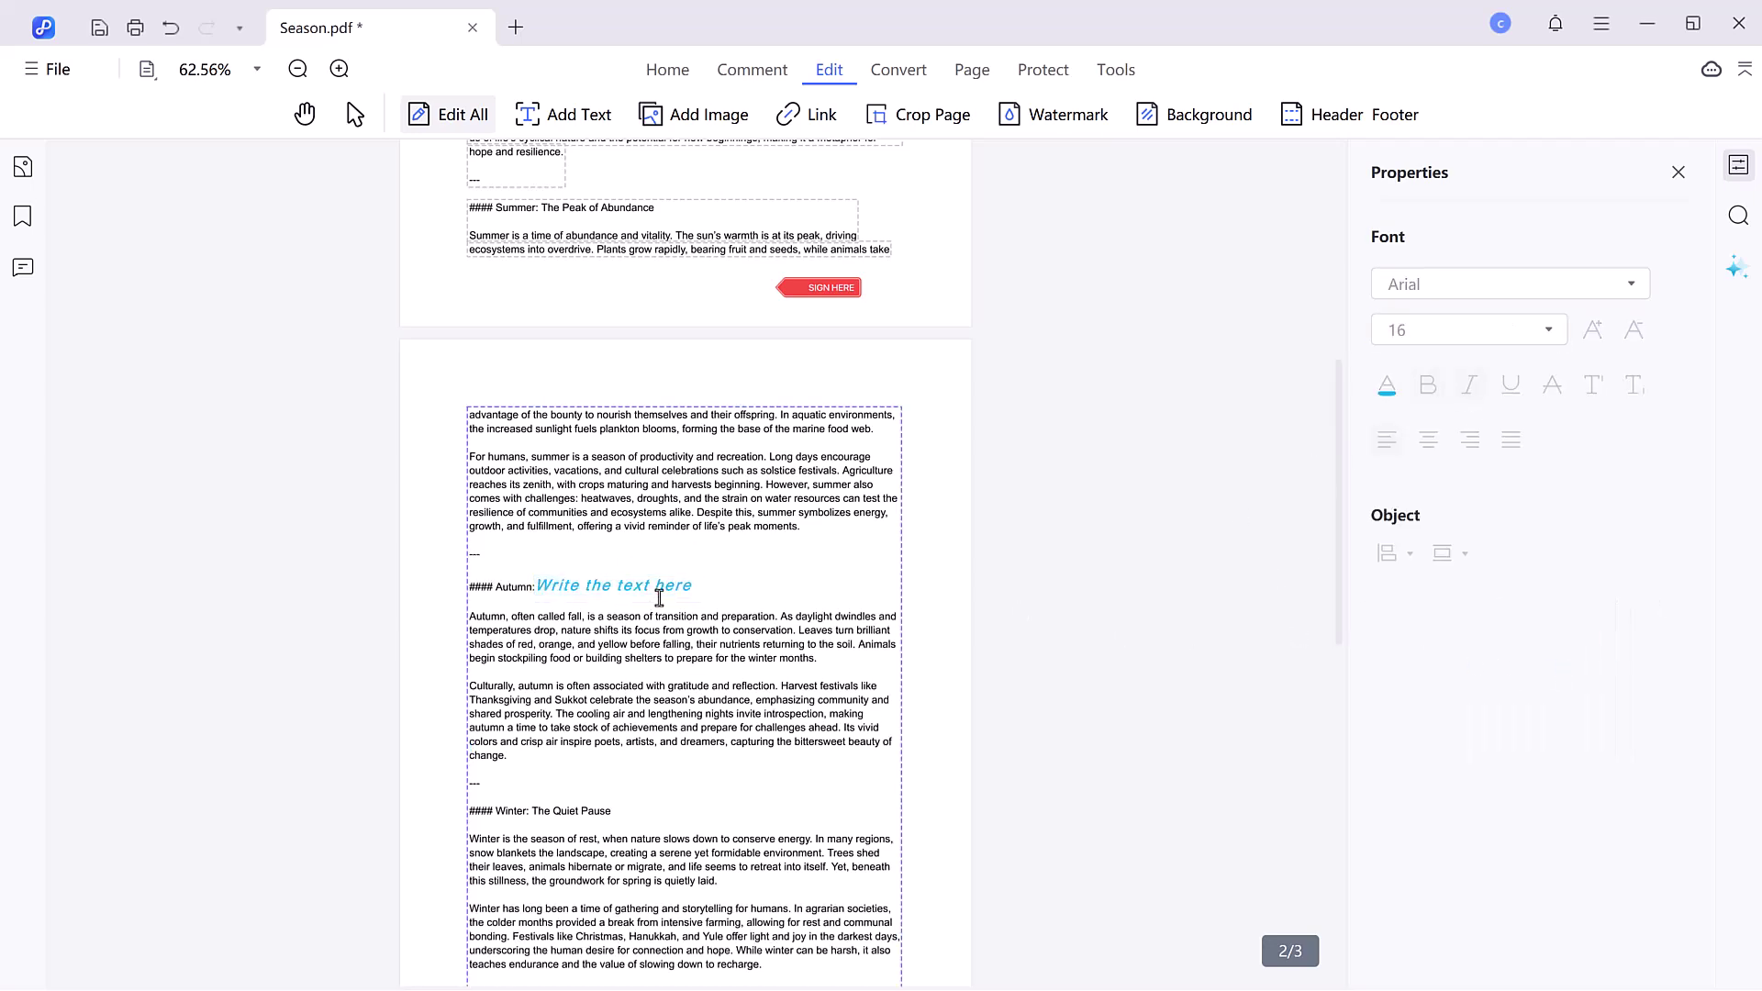
scroll(550, 275, "up", 5)
left_click(566, 114)
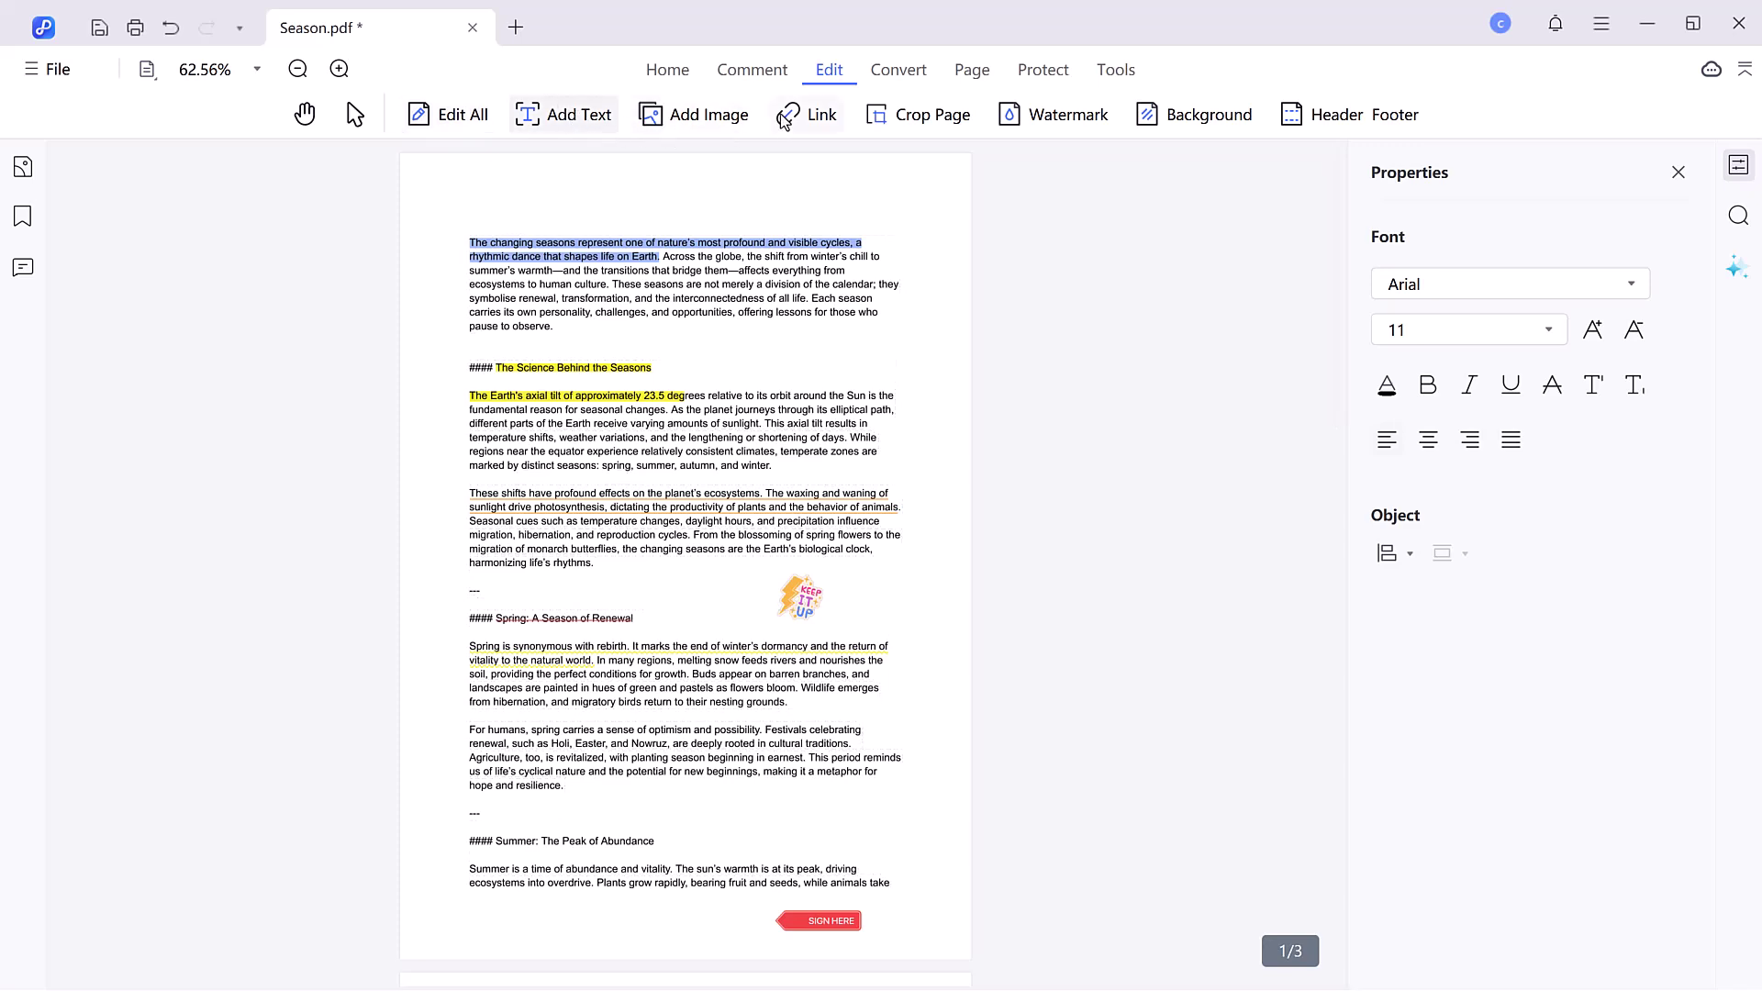
- Add a 'Dont Use it' watermark in Corbel Light, 35% opacity, rotated 45°, and save it
left_click(1037, 128)
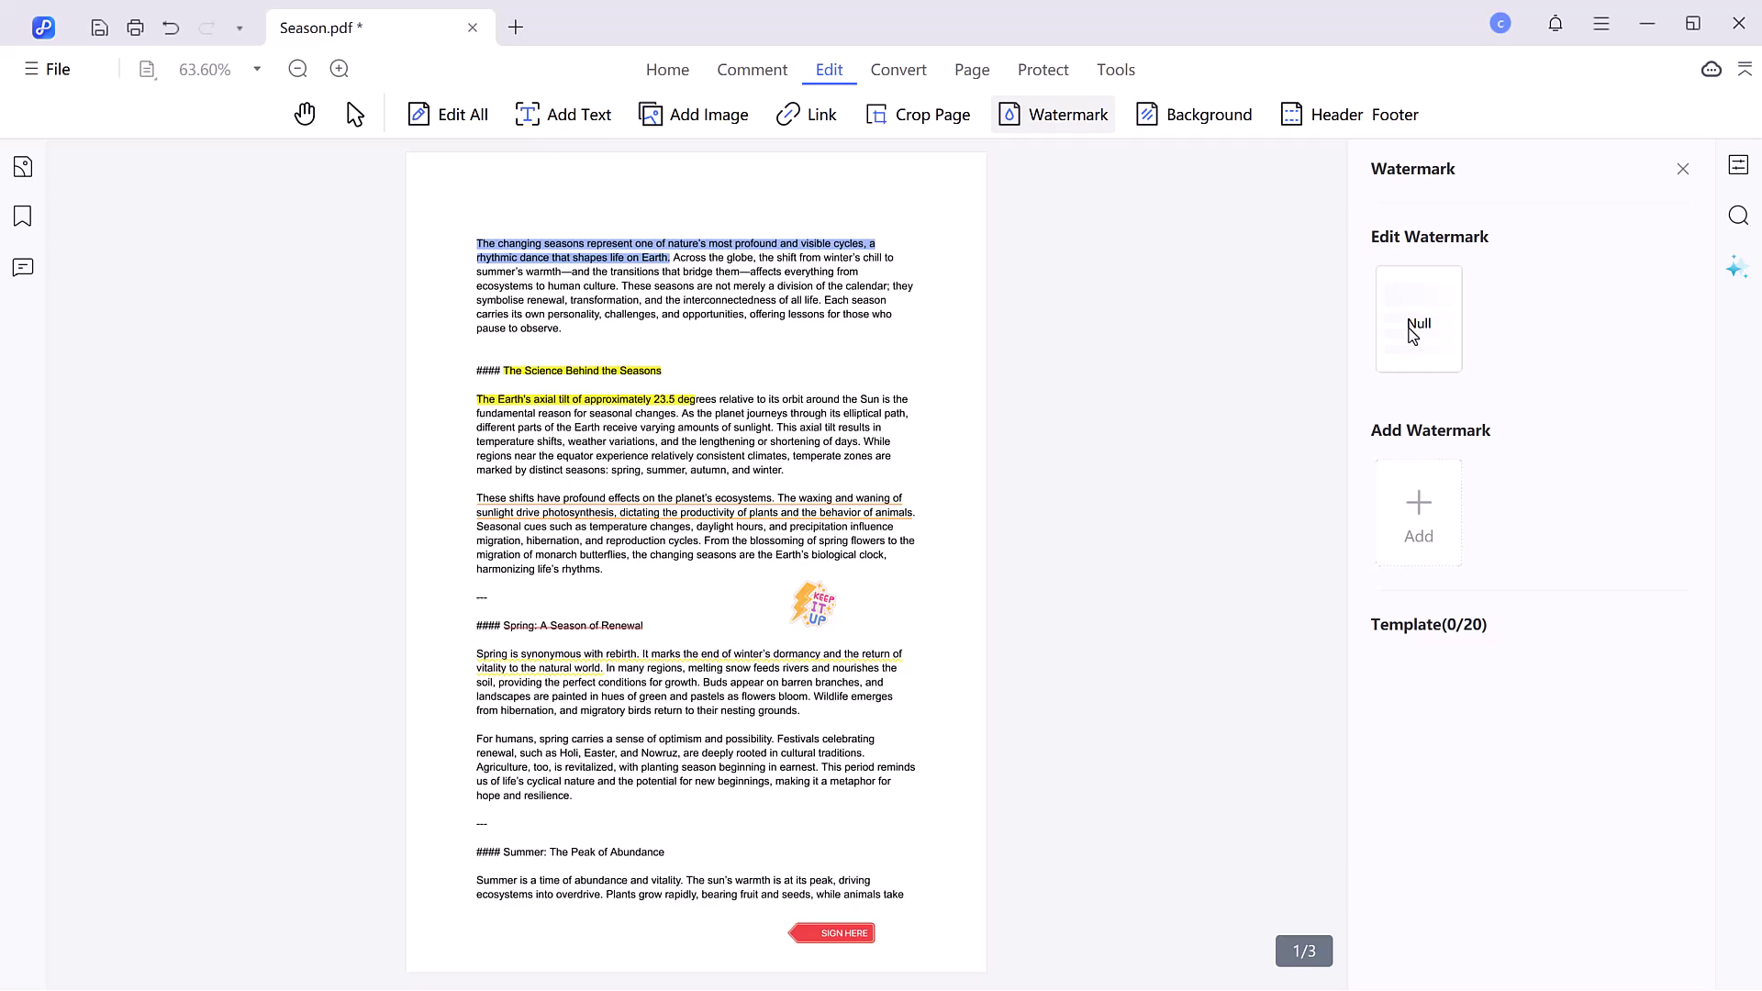
left_click(1420, 509)
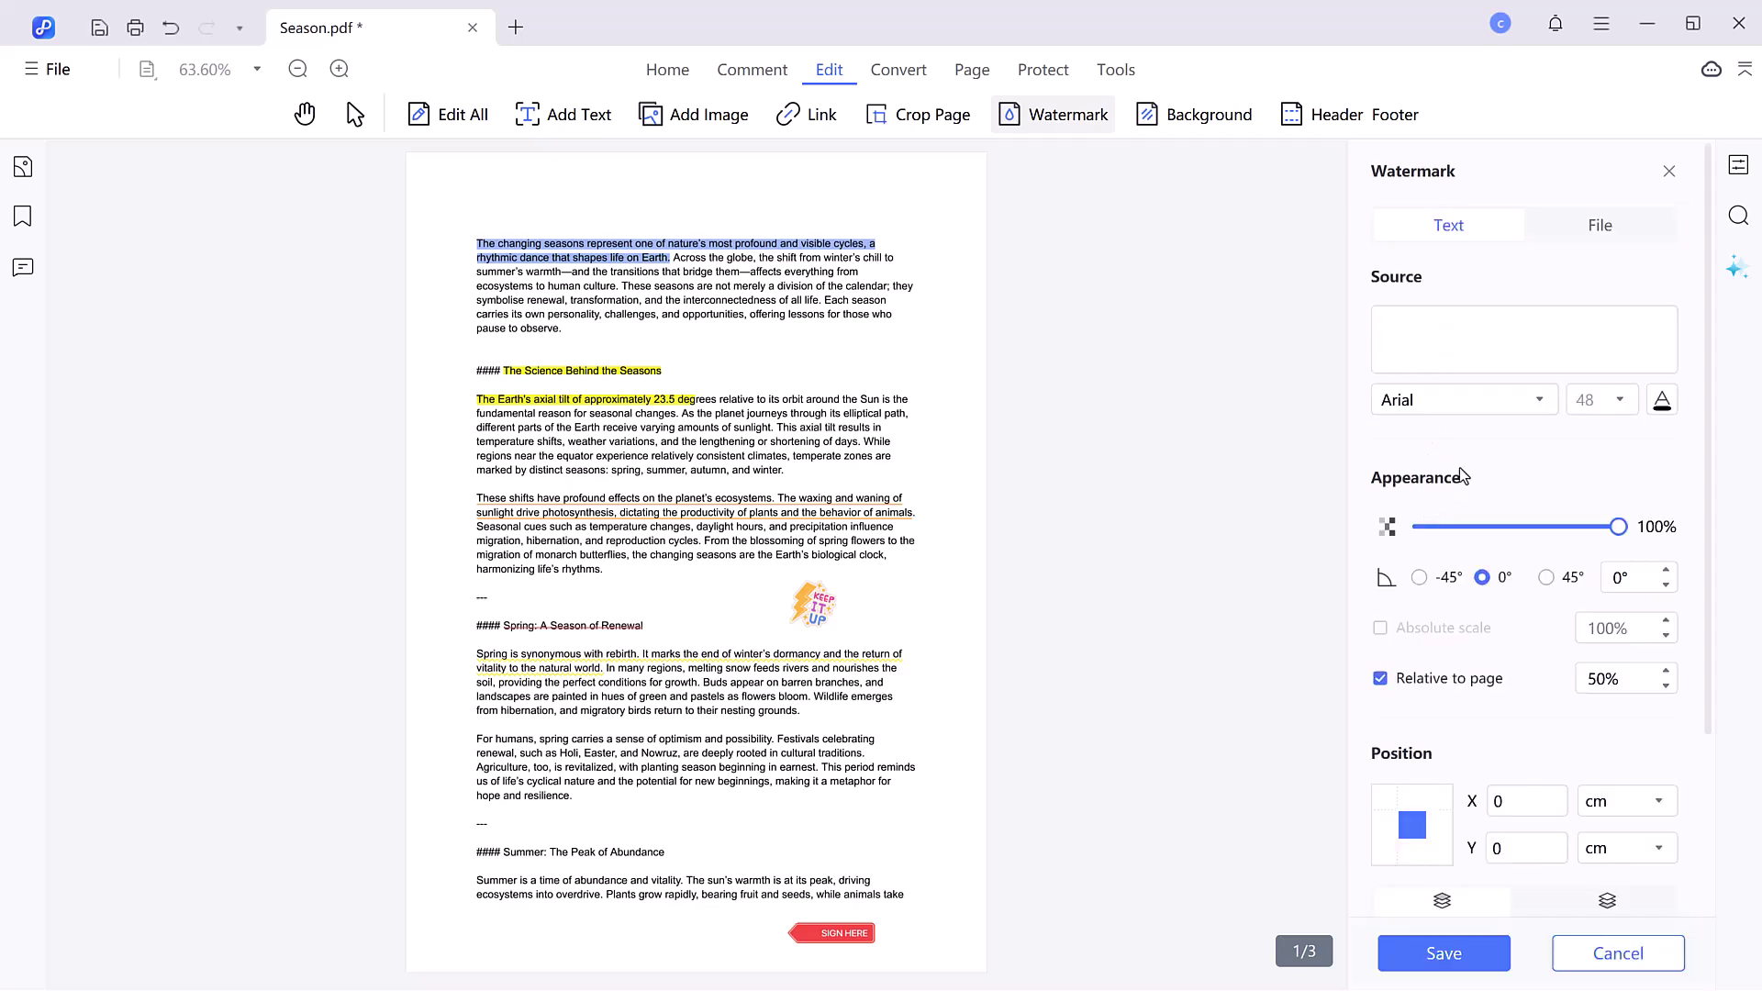
type("Dont U")
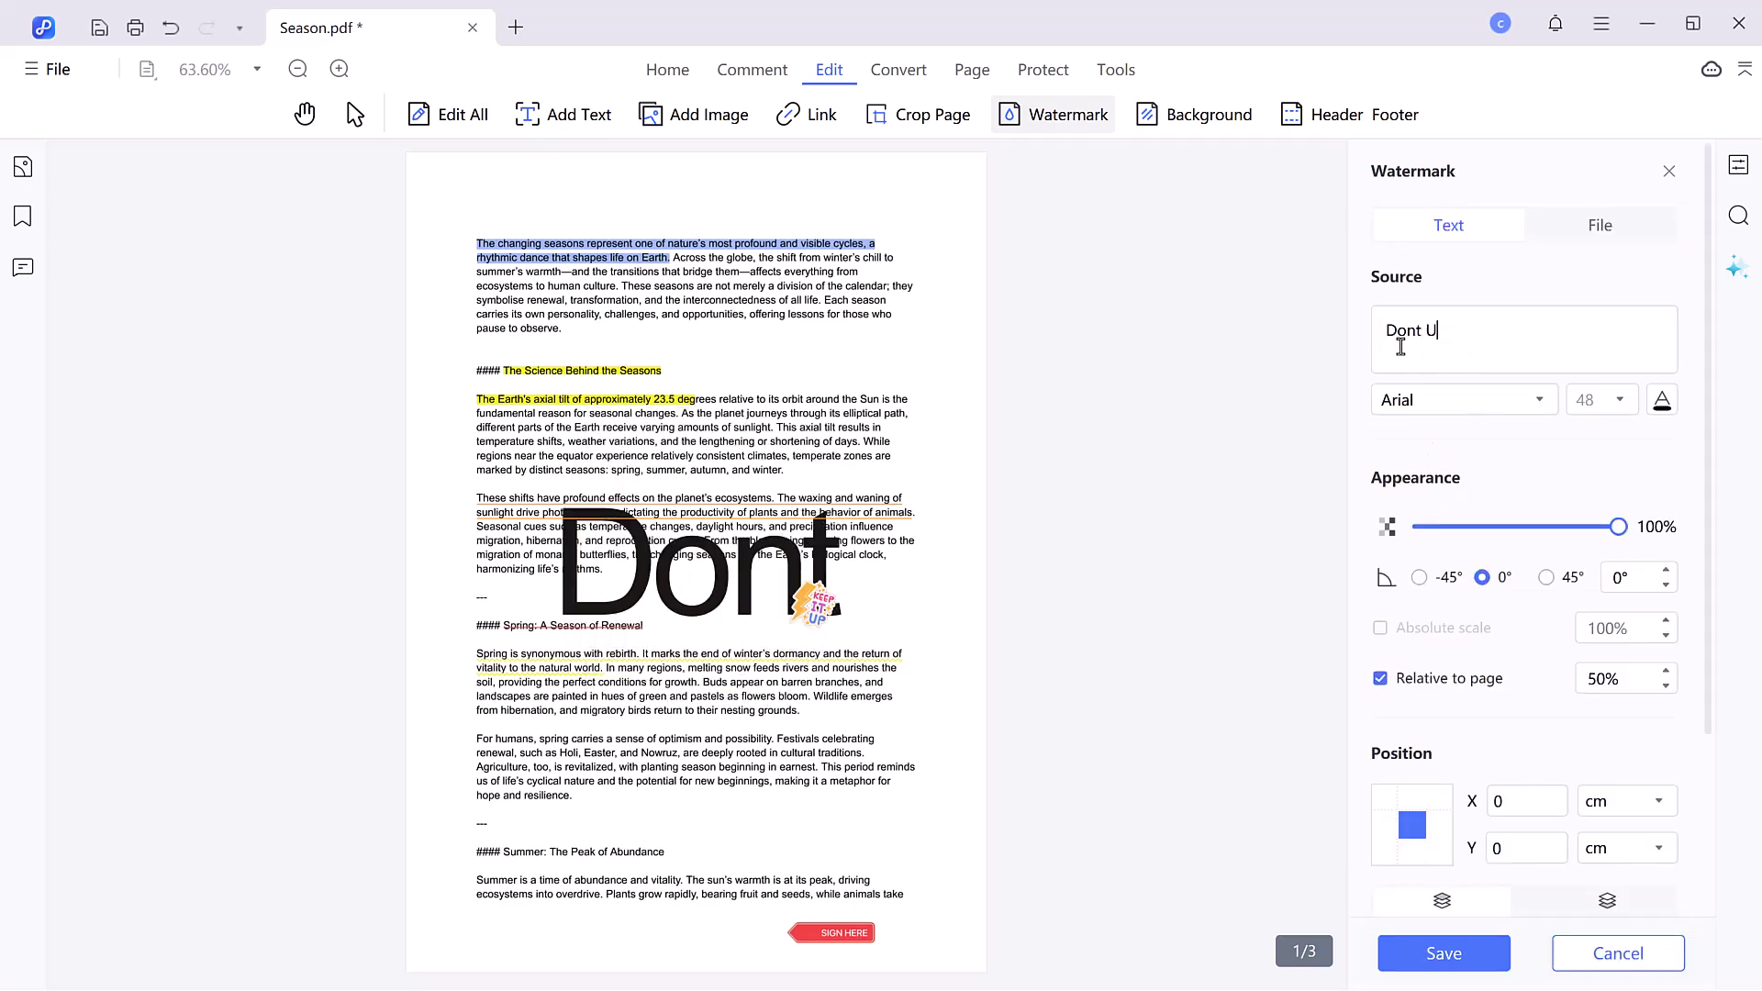
type("se it")
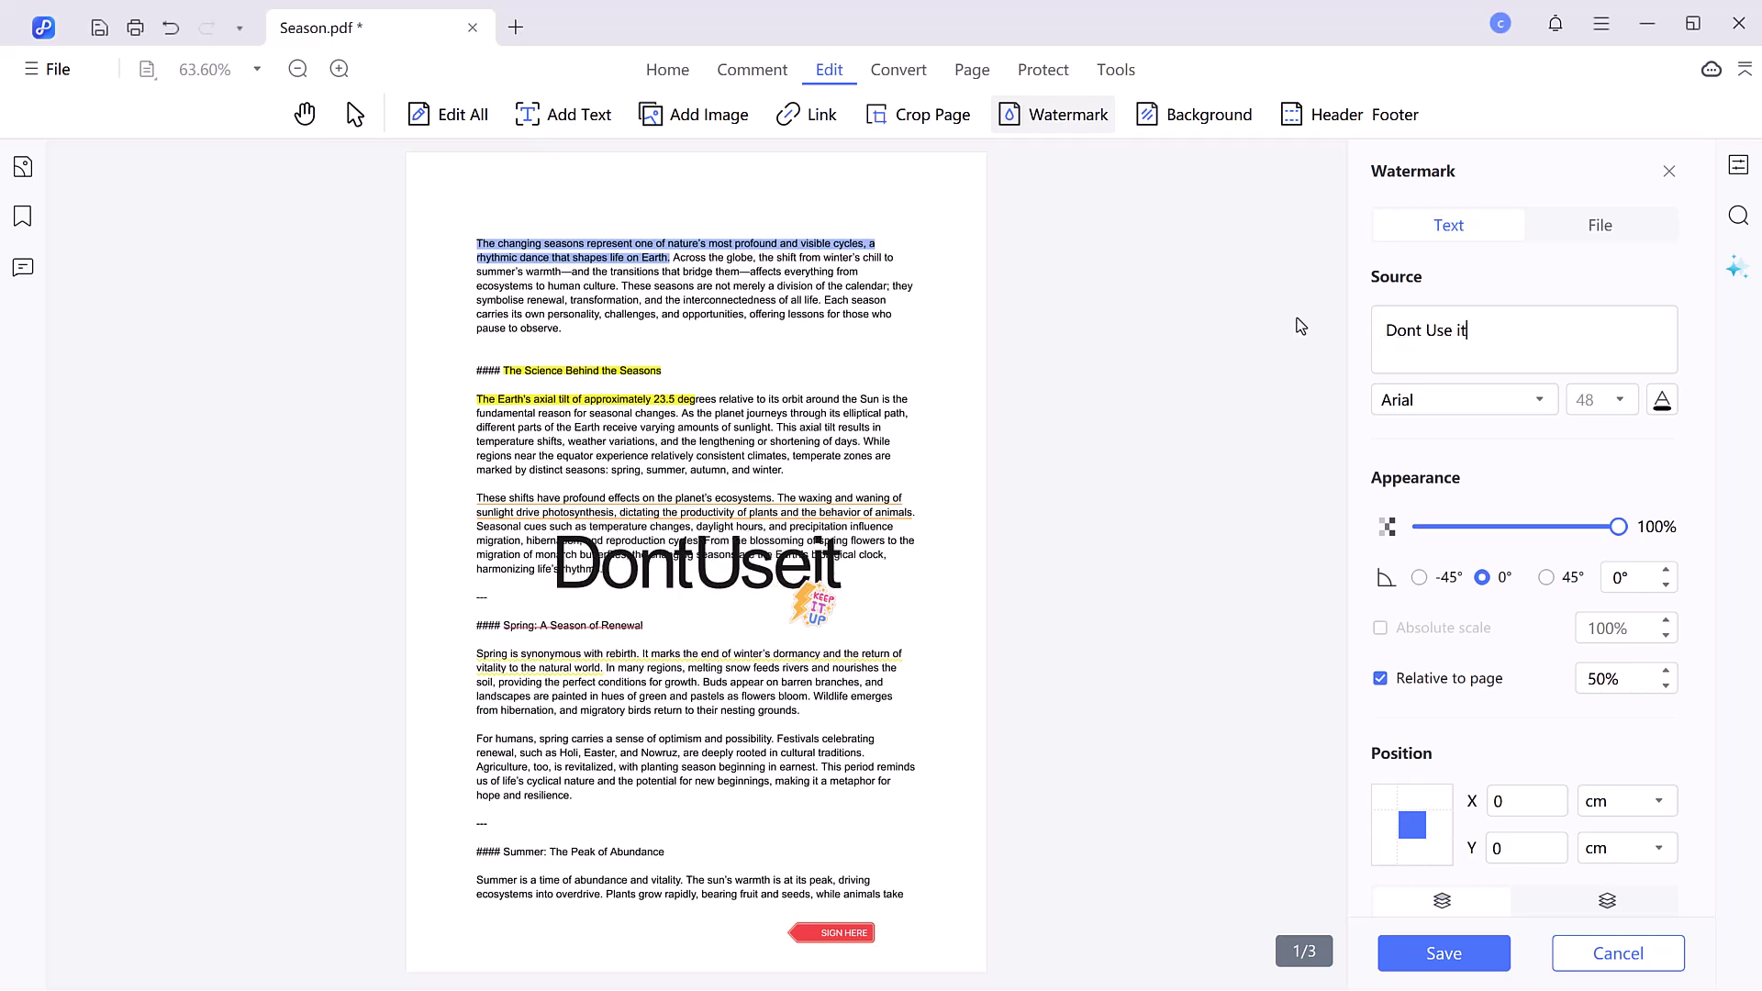
left_click(1537, 404)
scroll(1487, 441, "down", 10)
left_click(1437, 470)
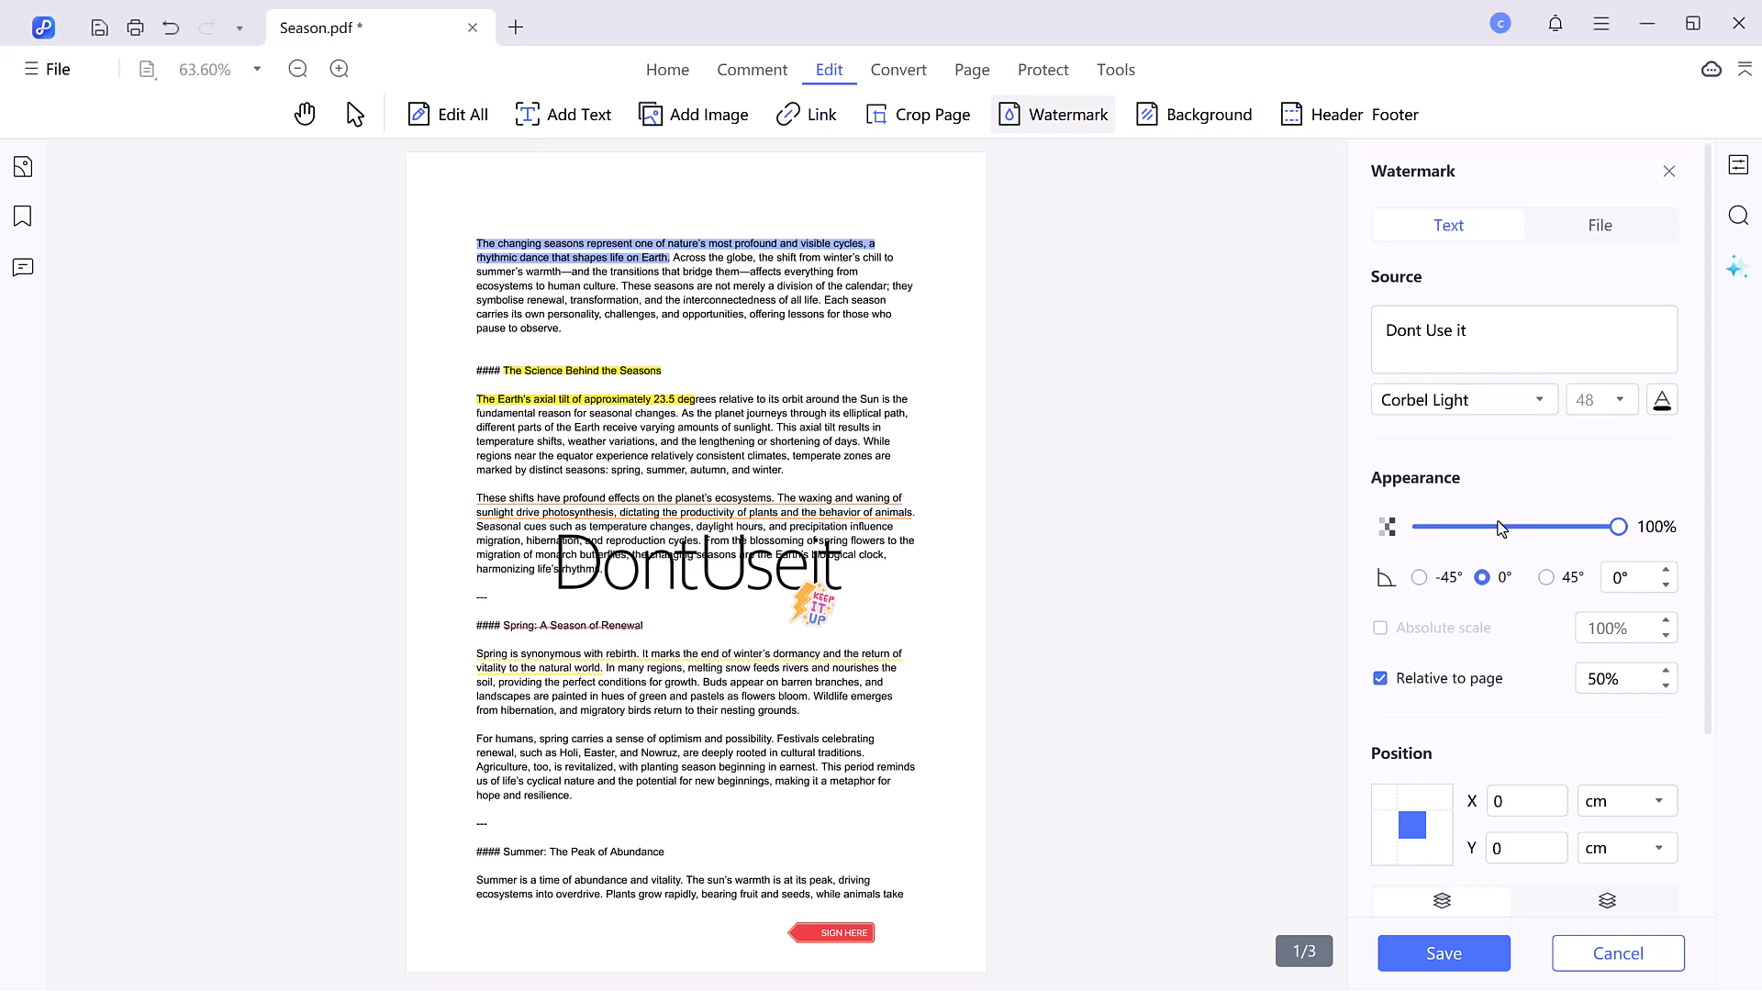
left_click_drag(1479, 528, 1491, 529)
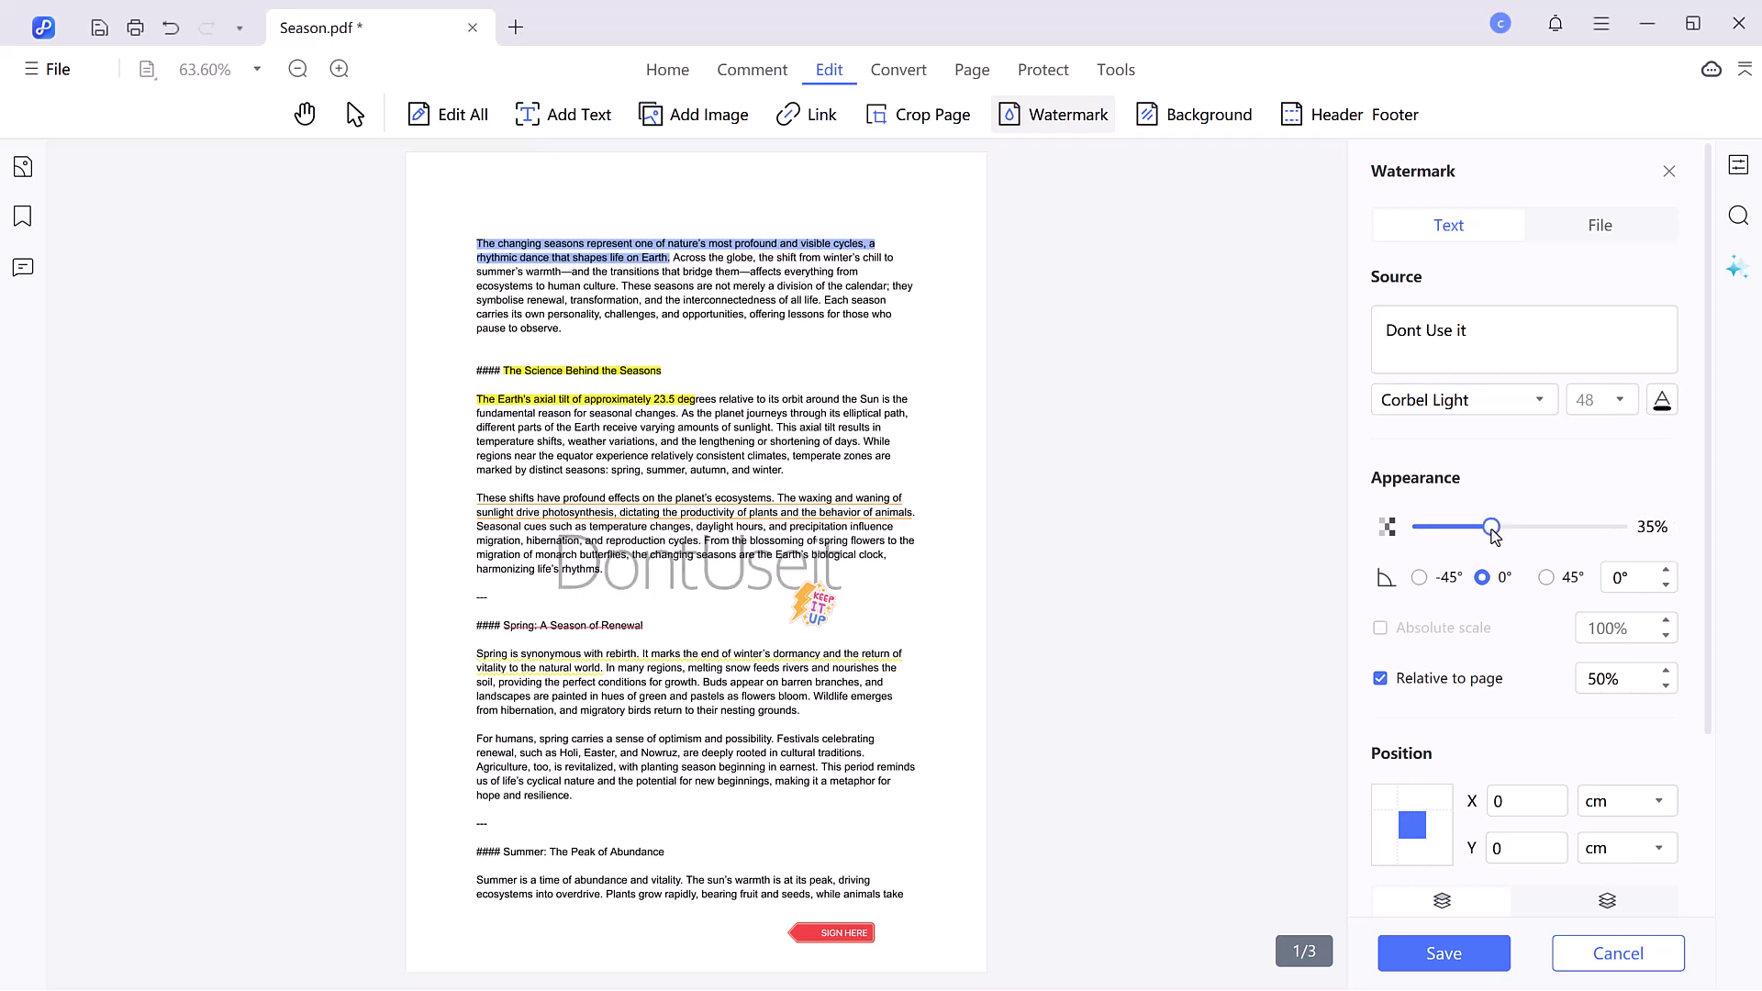
left_click(1420, 578)
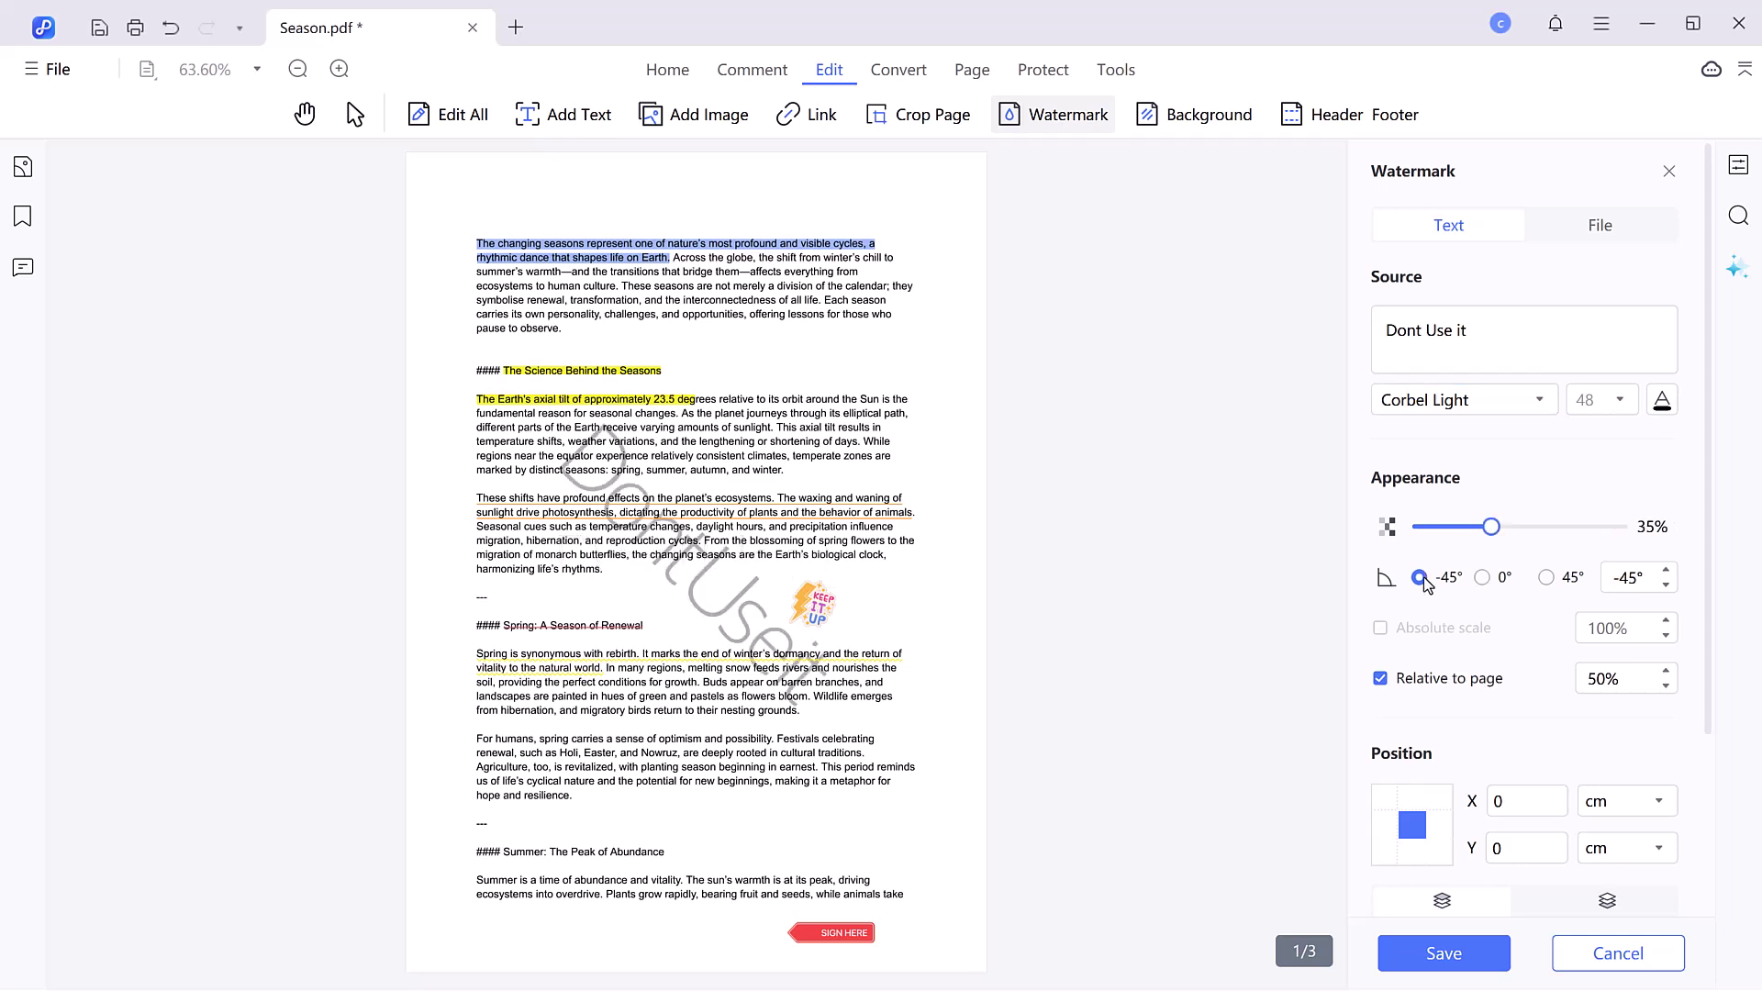
left_click(1547, 577)
scroll(1491, 518, "down", 3)
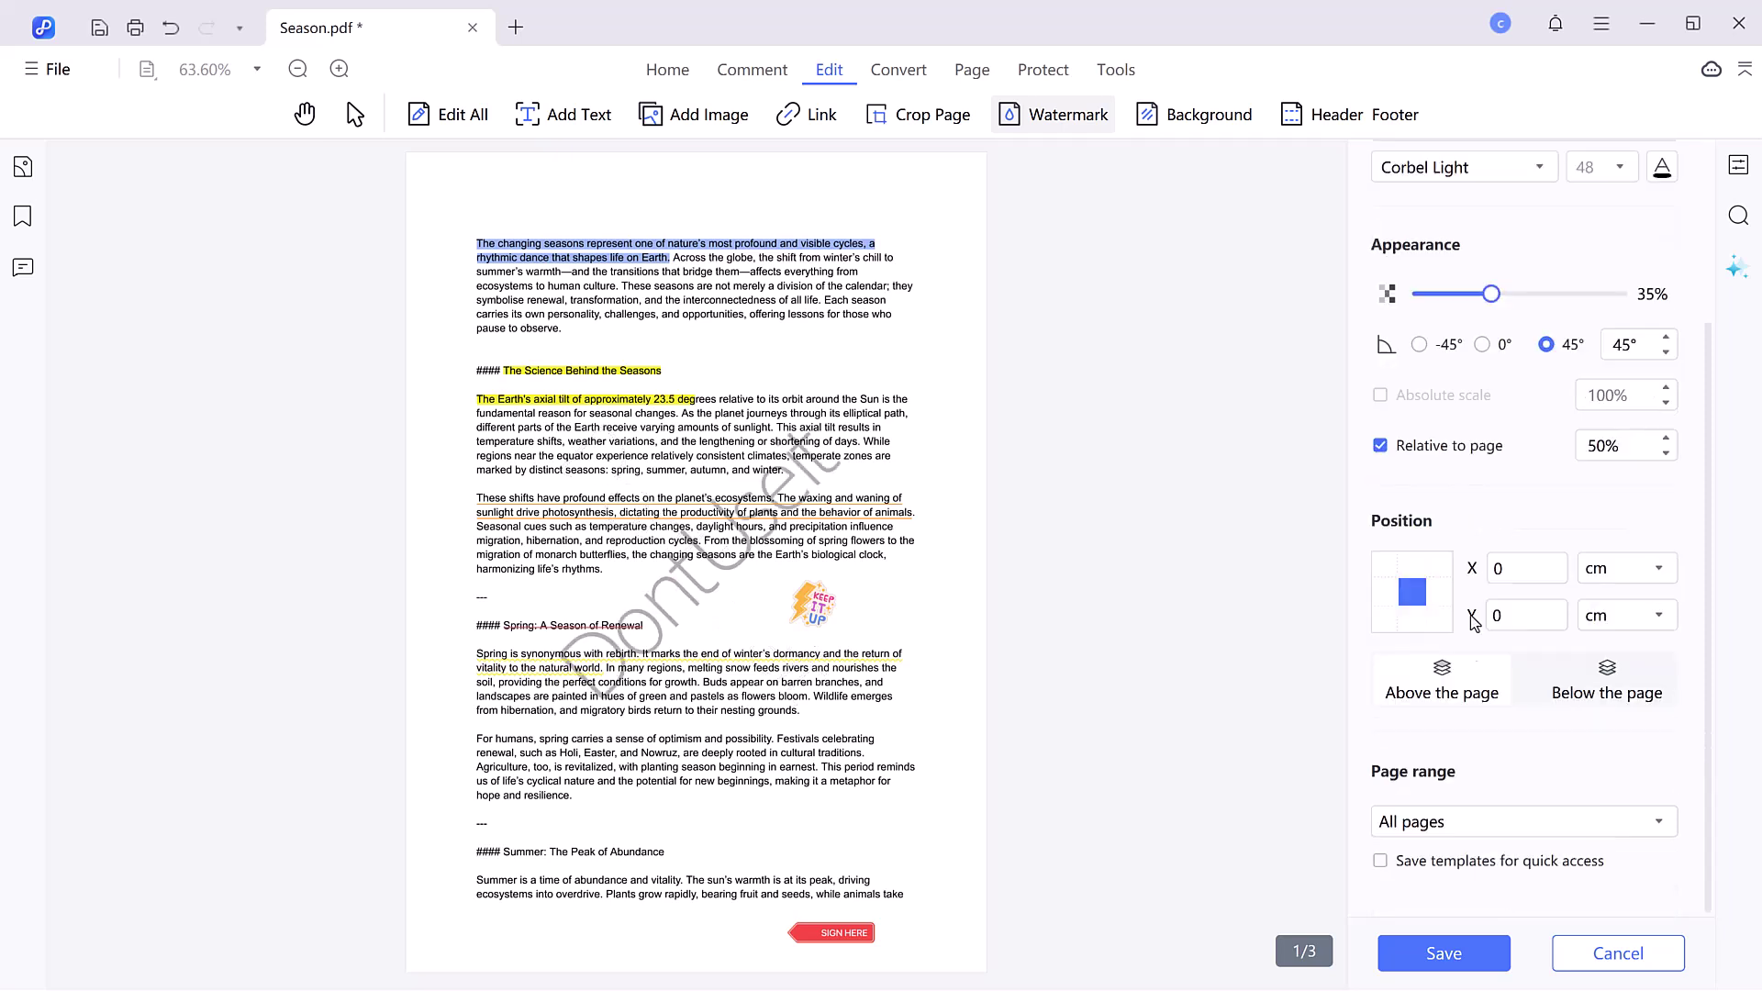
left_click(1480, 957)
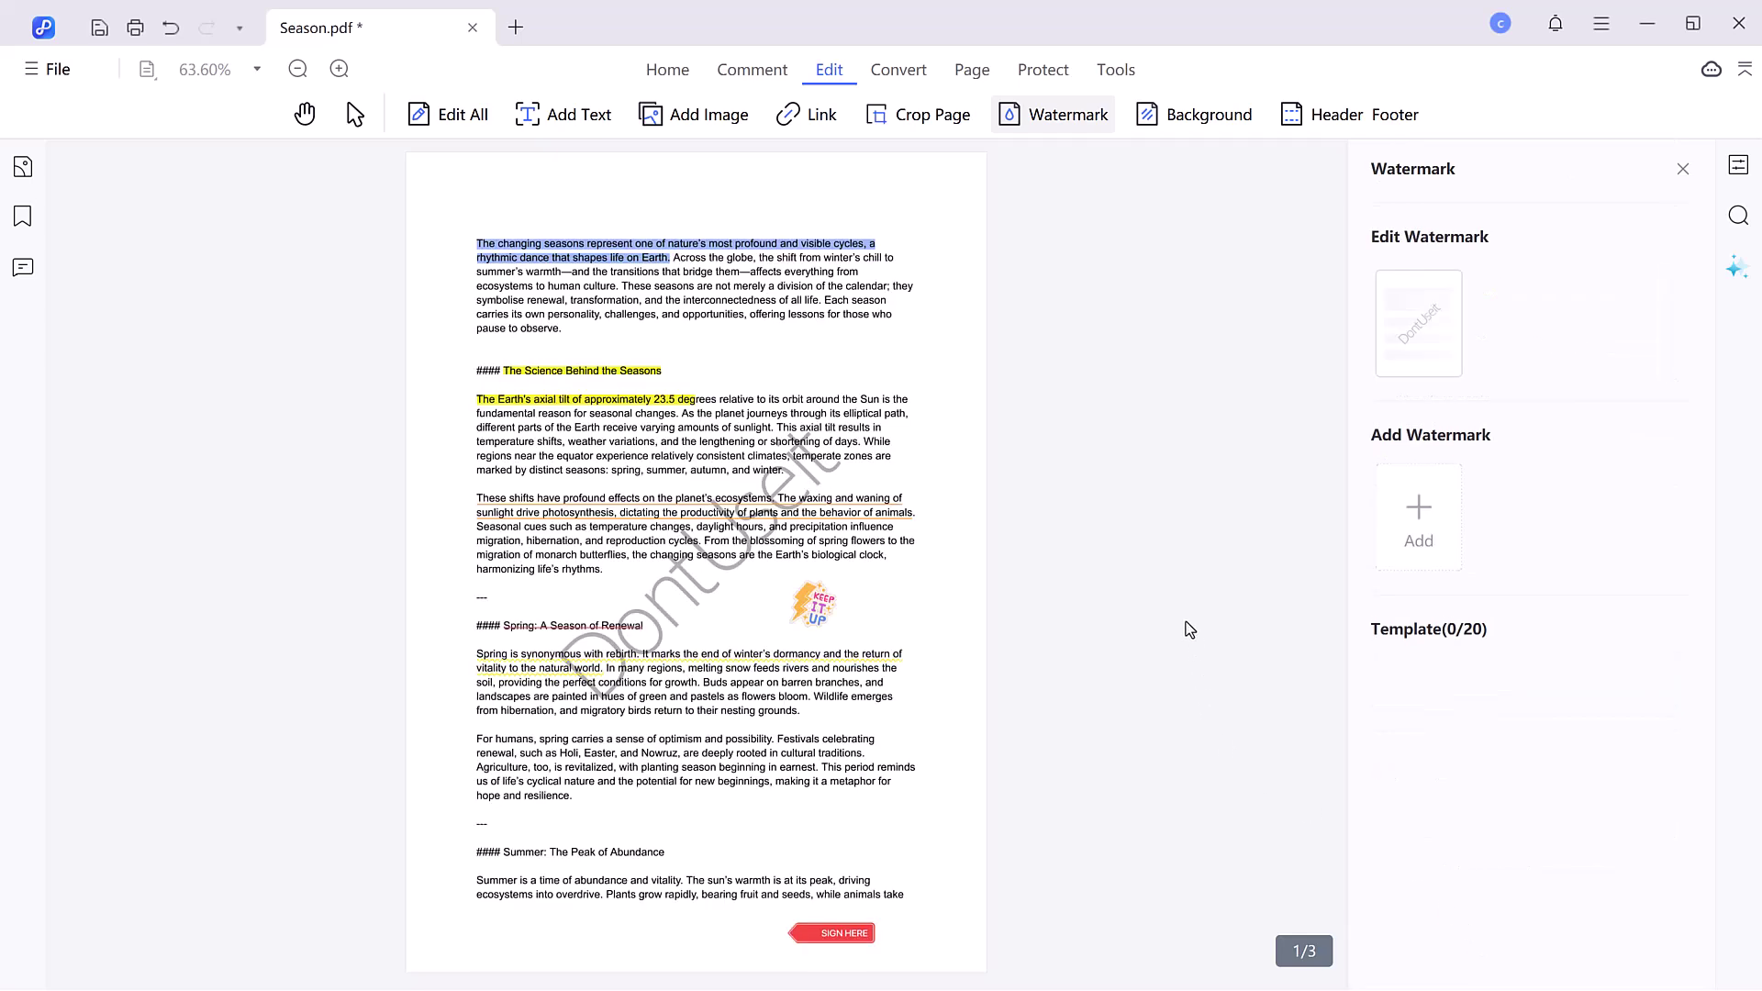
- Save Season.pdf and export it as a Word (*.docx) file
left_click(898, 69)
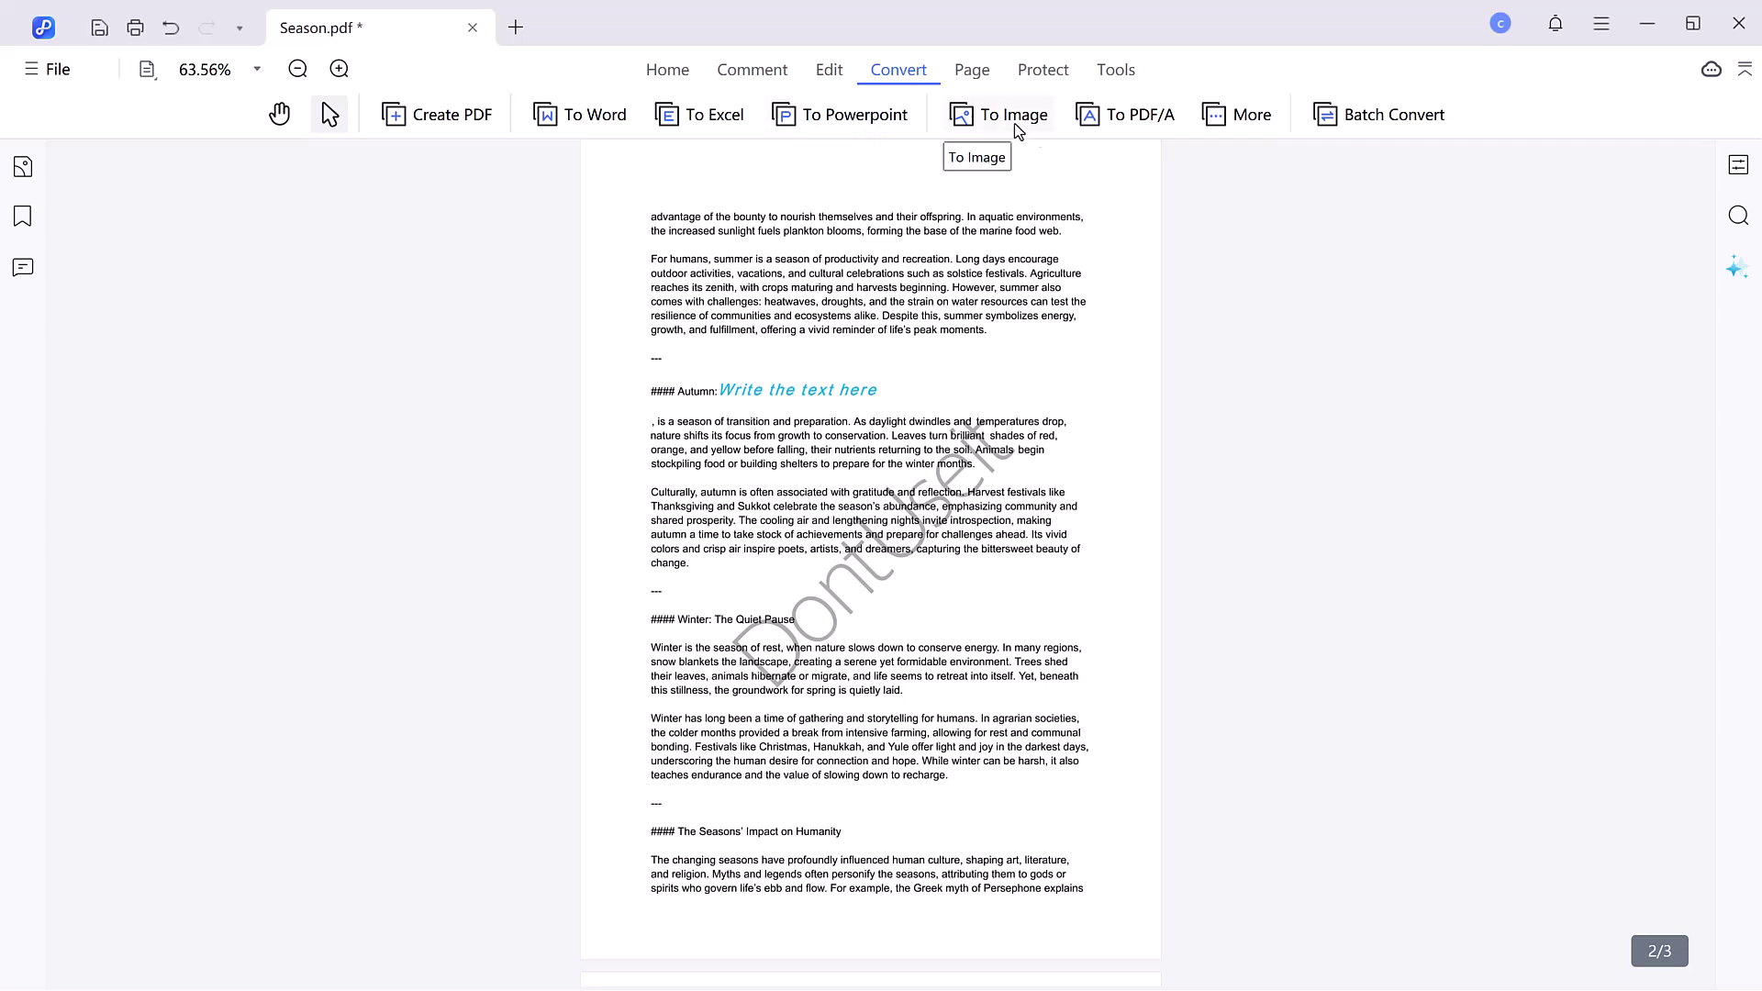
left_click(567, 123)
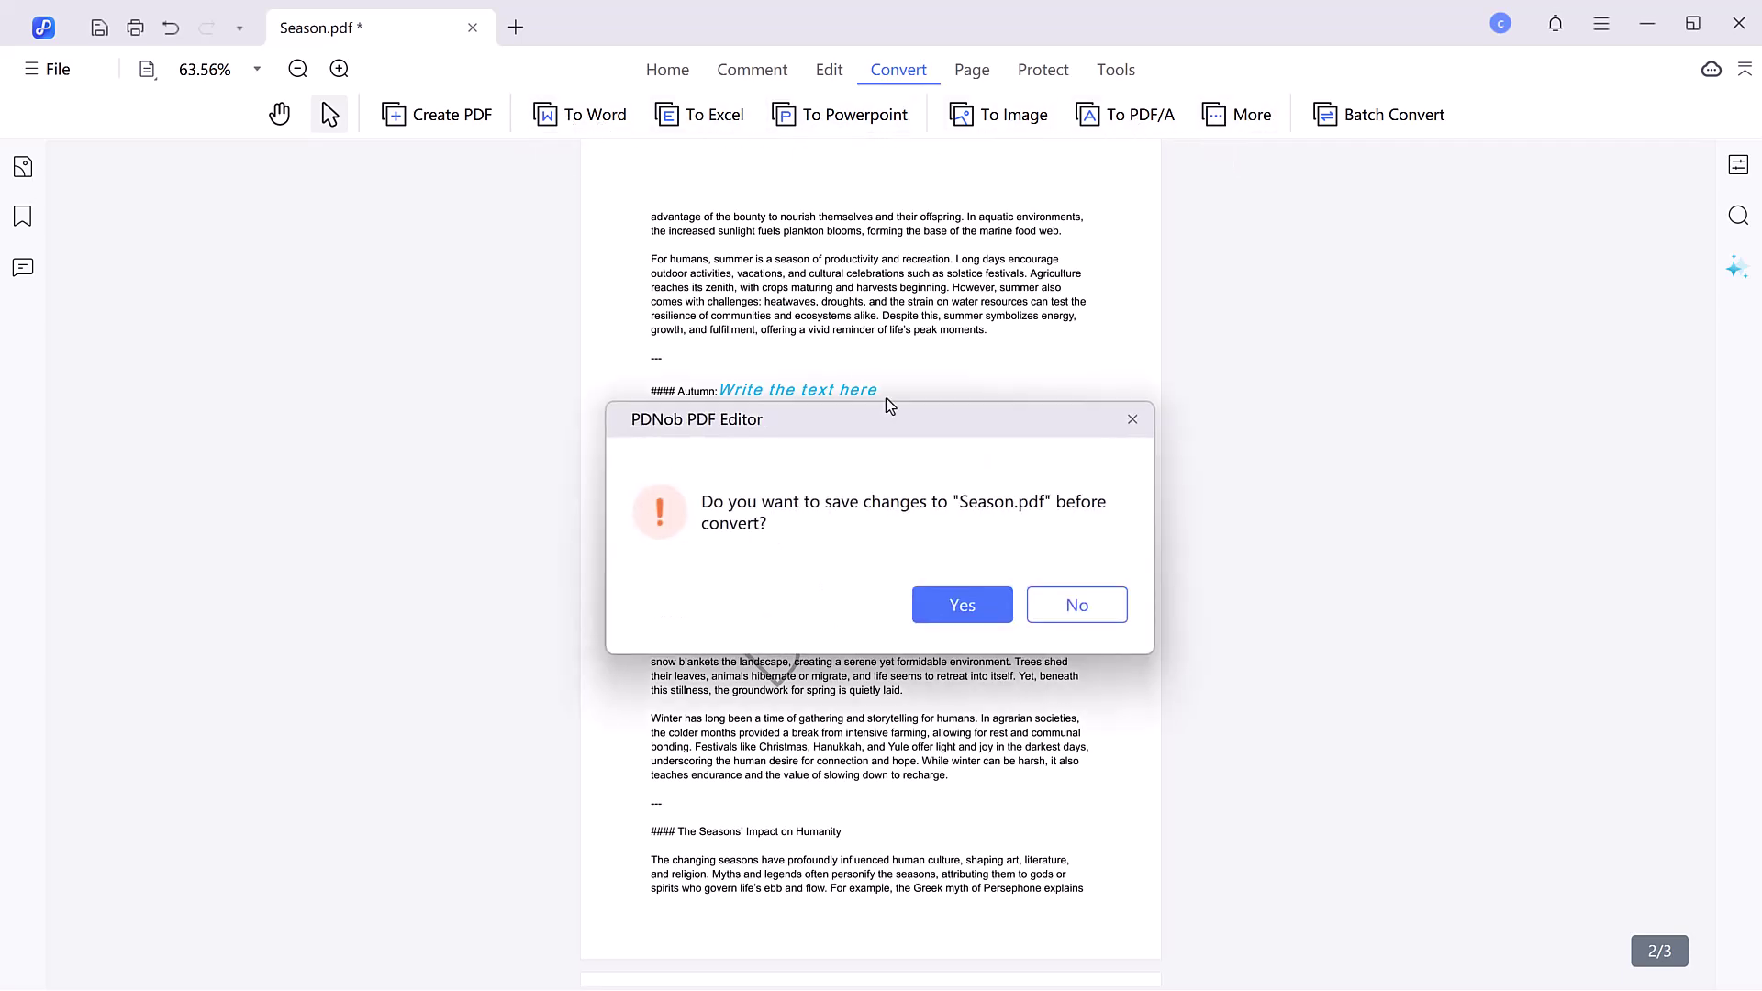
left_click(962, 607)
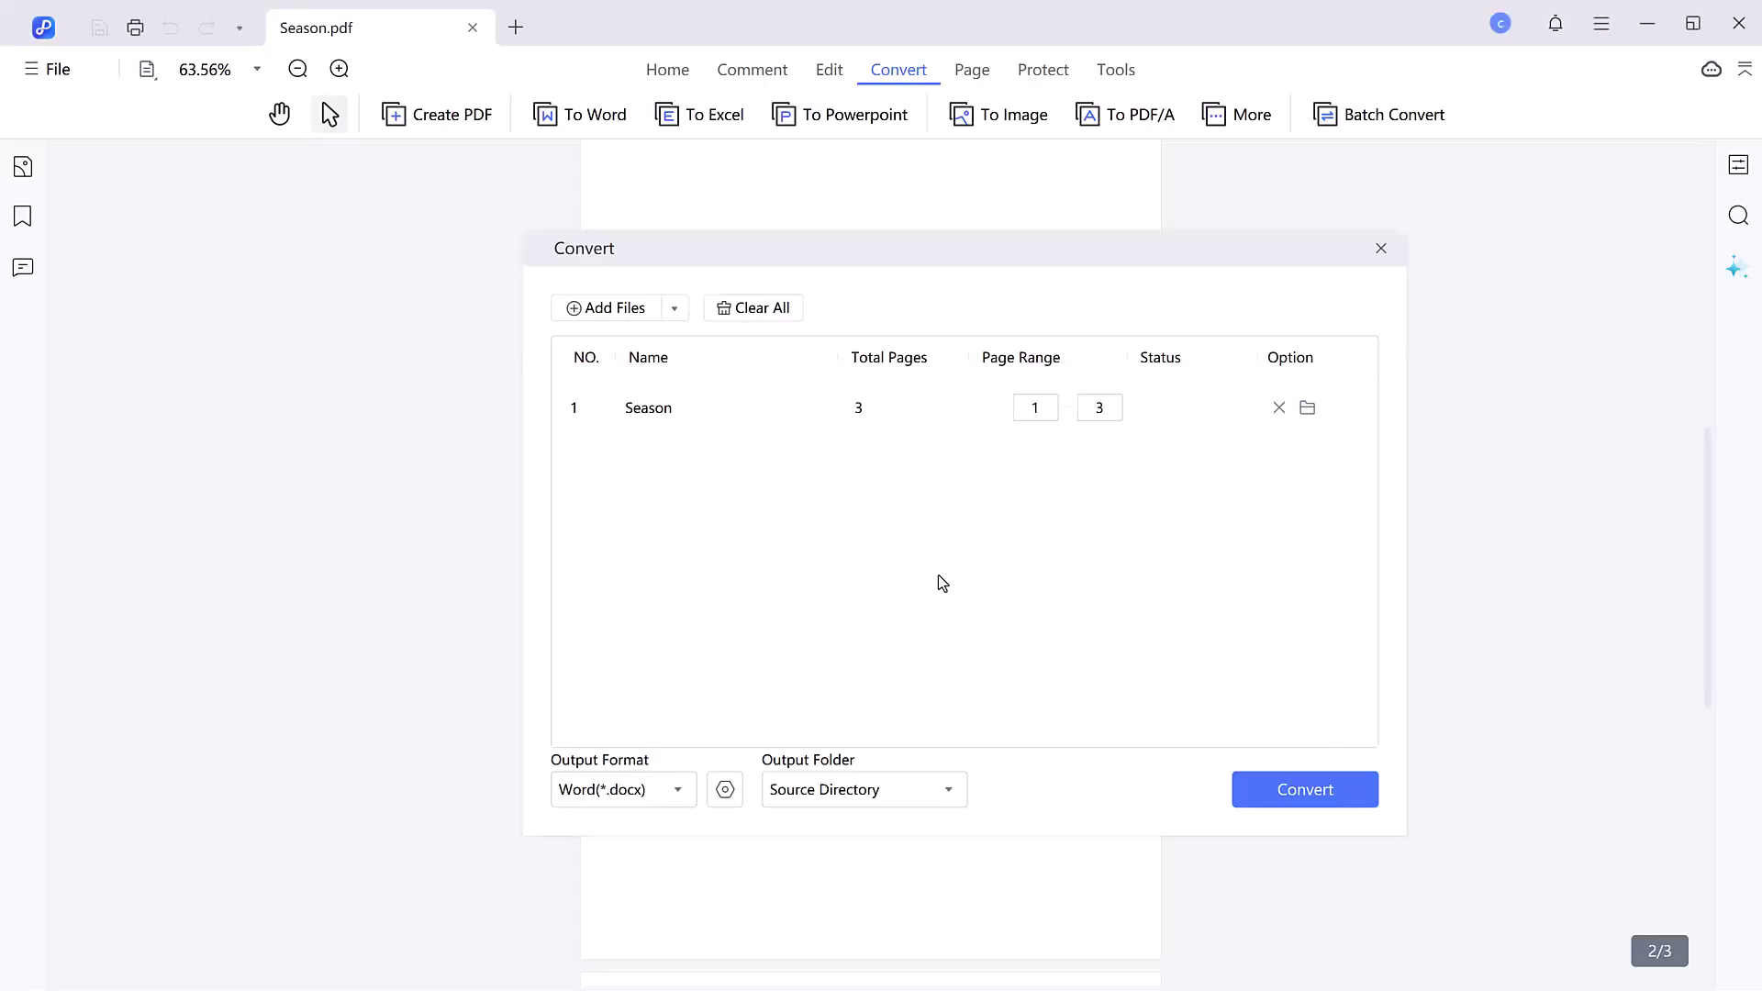
left_click(637, 801)
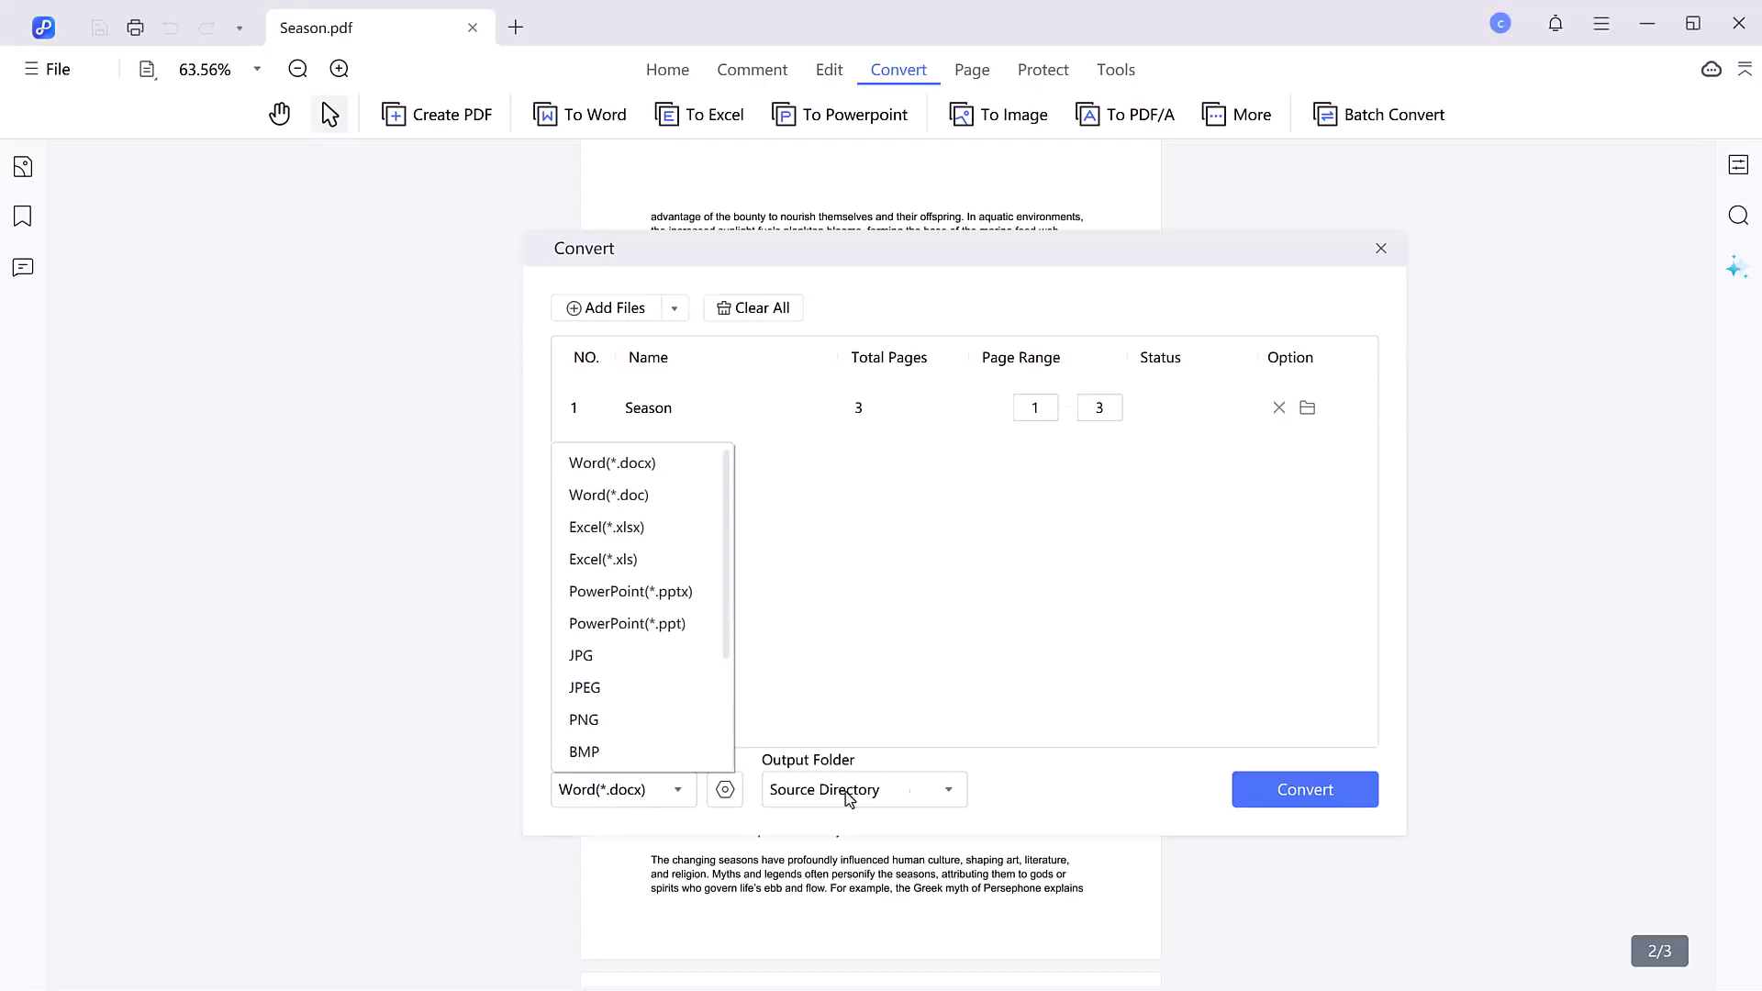
left_click(1299, 788)
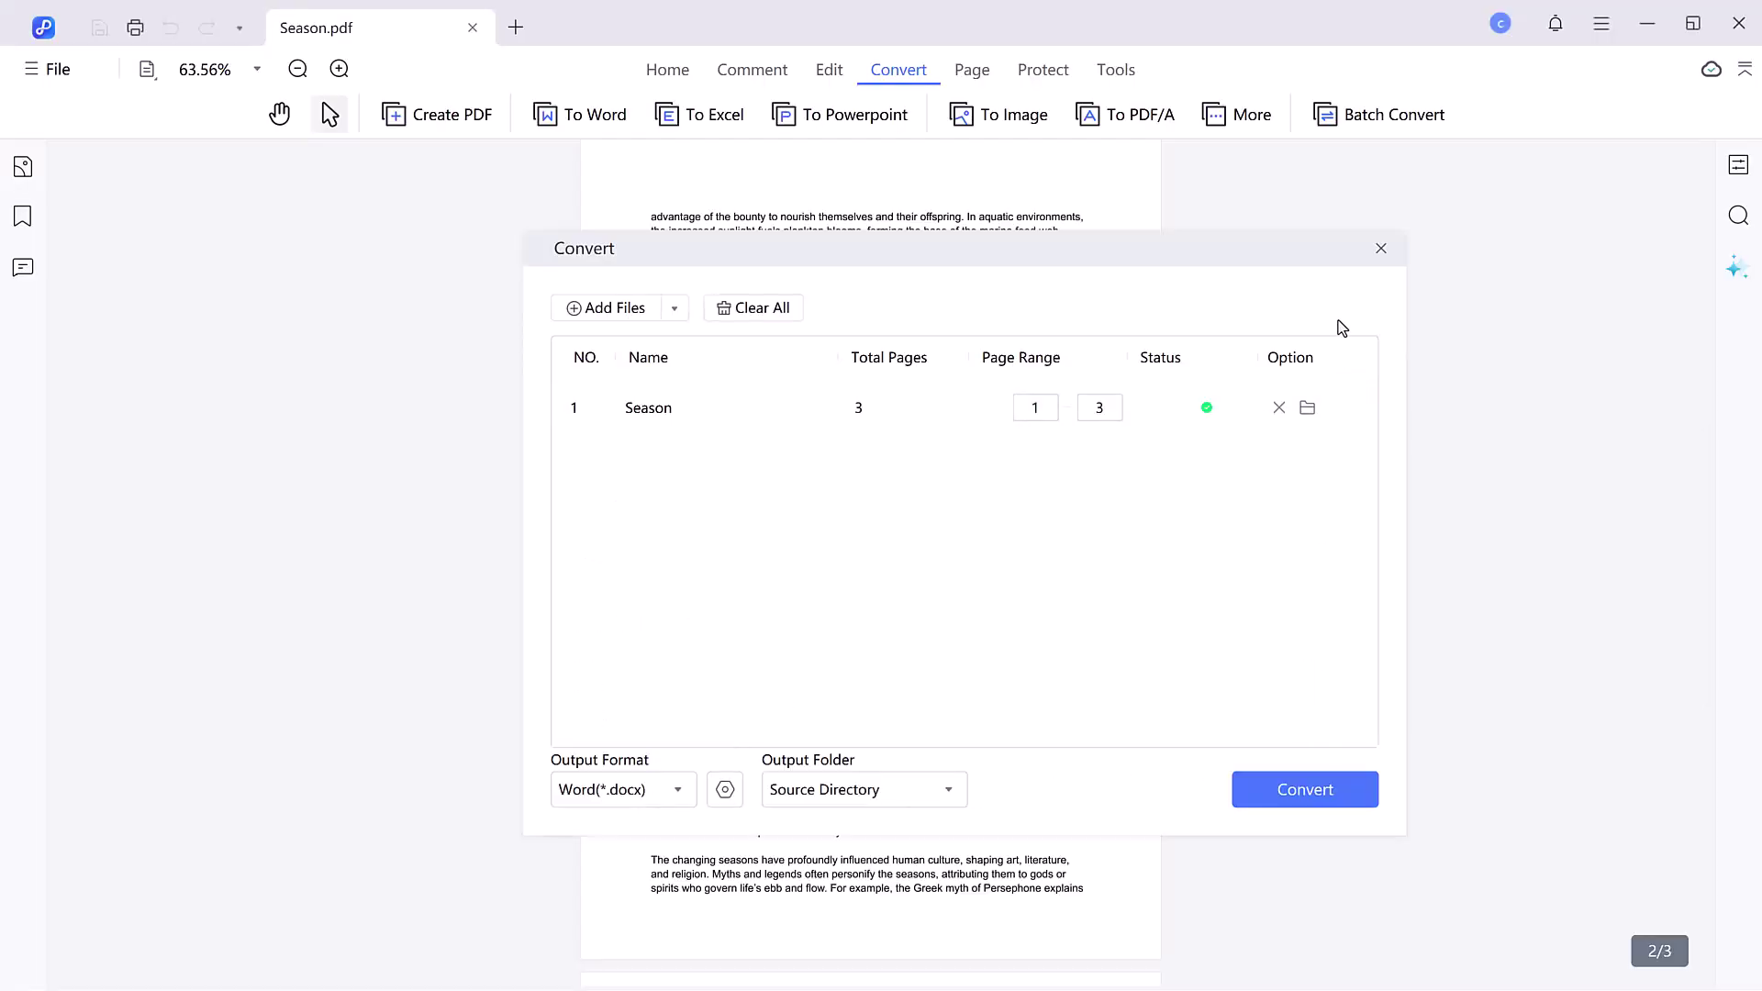
left_click(1381, 248)
left_click(956, 74)
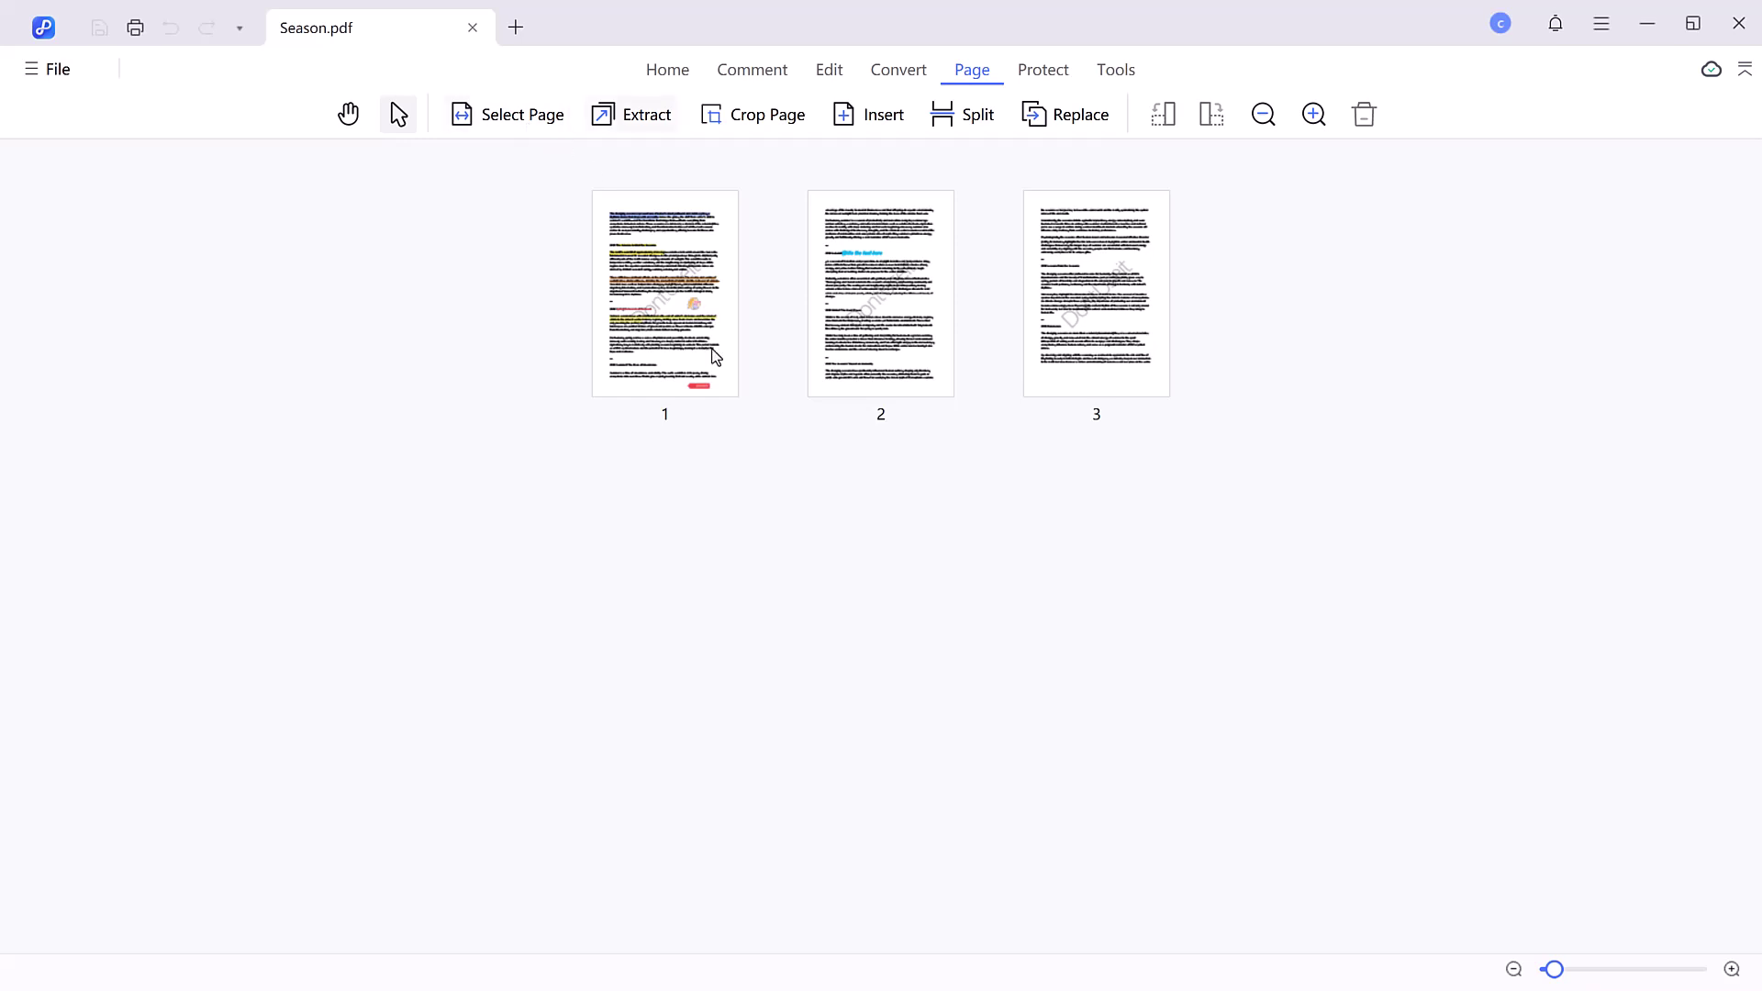
- Open the Extract and Split page options, then cancel both without changes
left_click(956, 417)
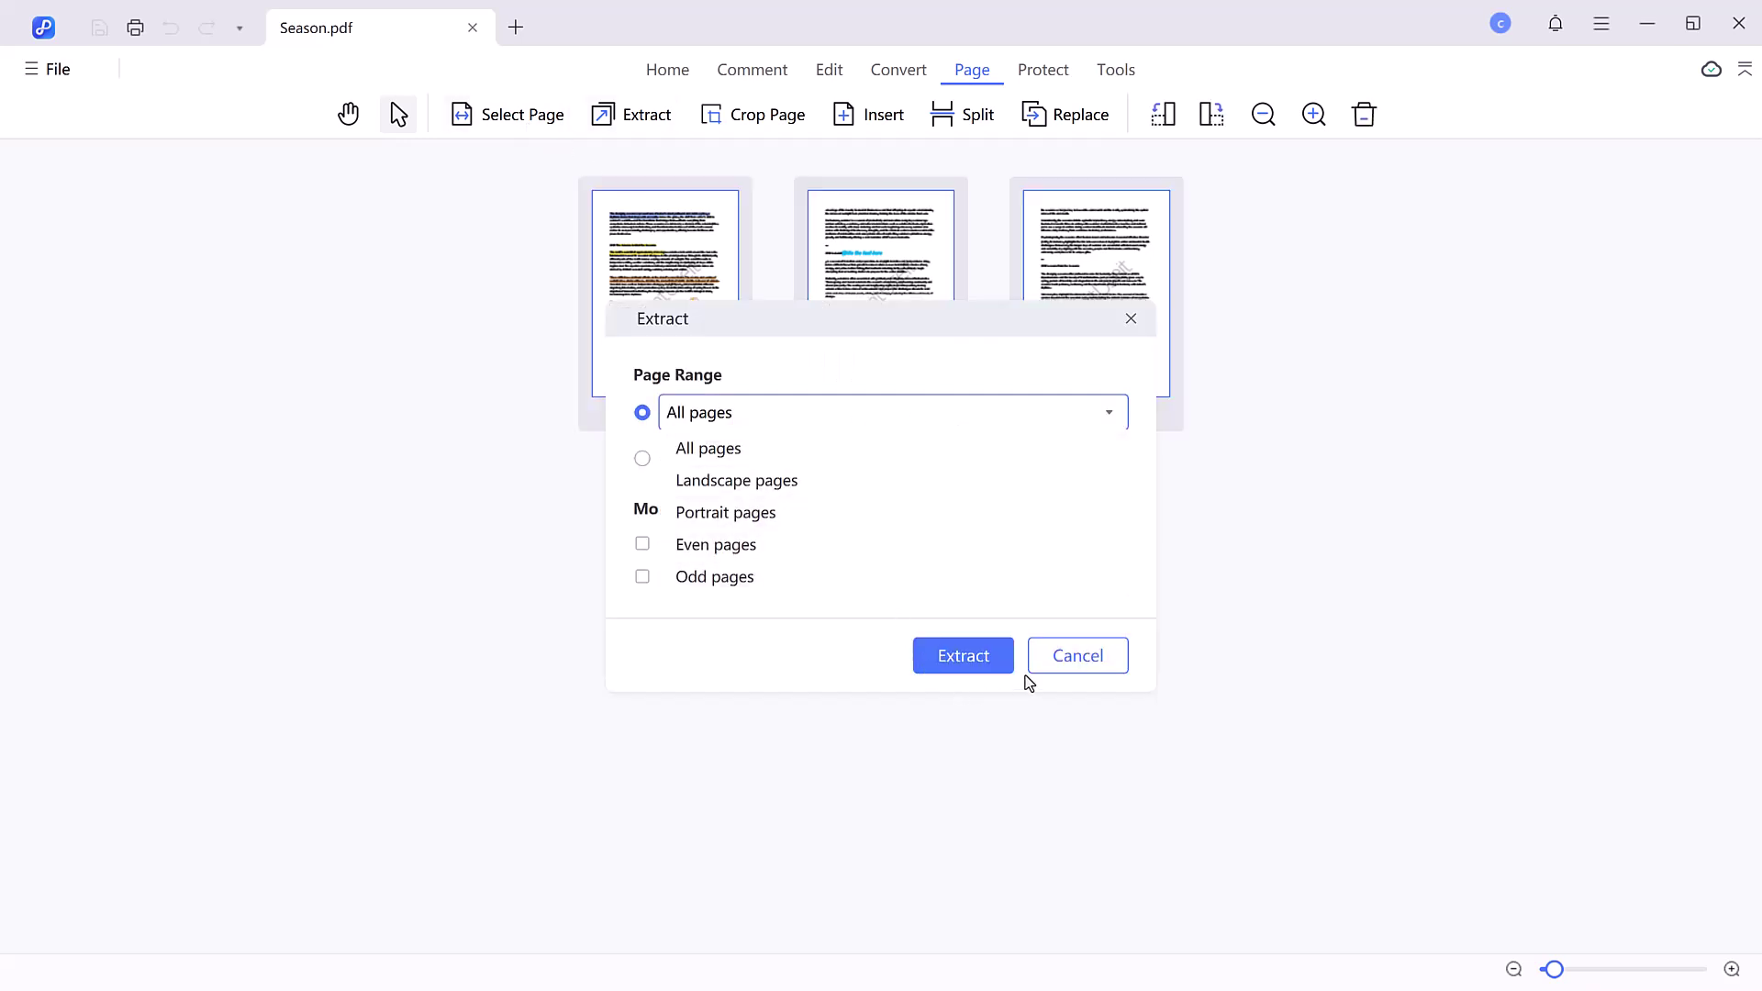
left_click(1044, 646)
left_click(963, 114)
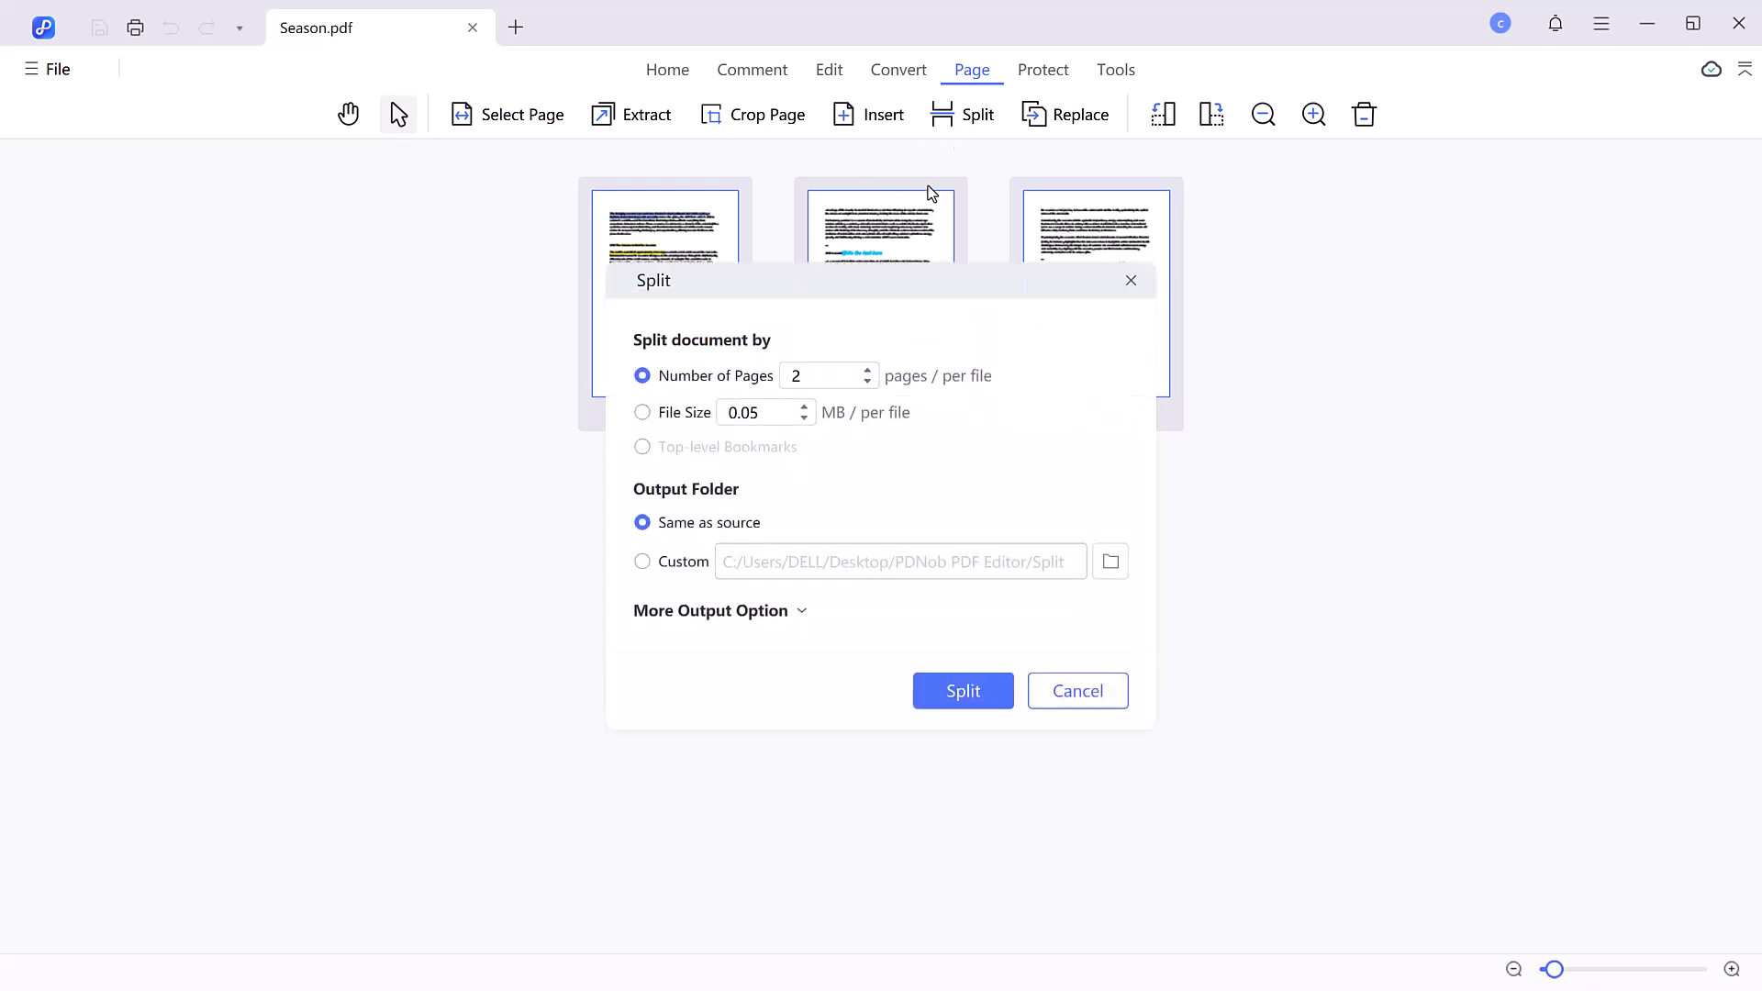
left_click(1075, 695)
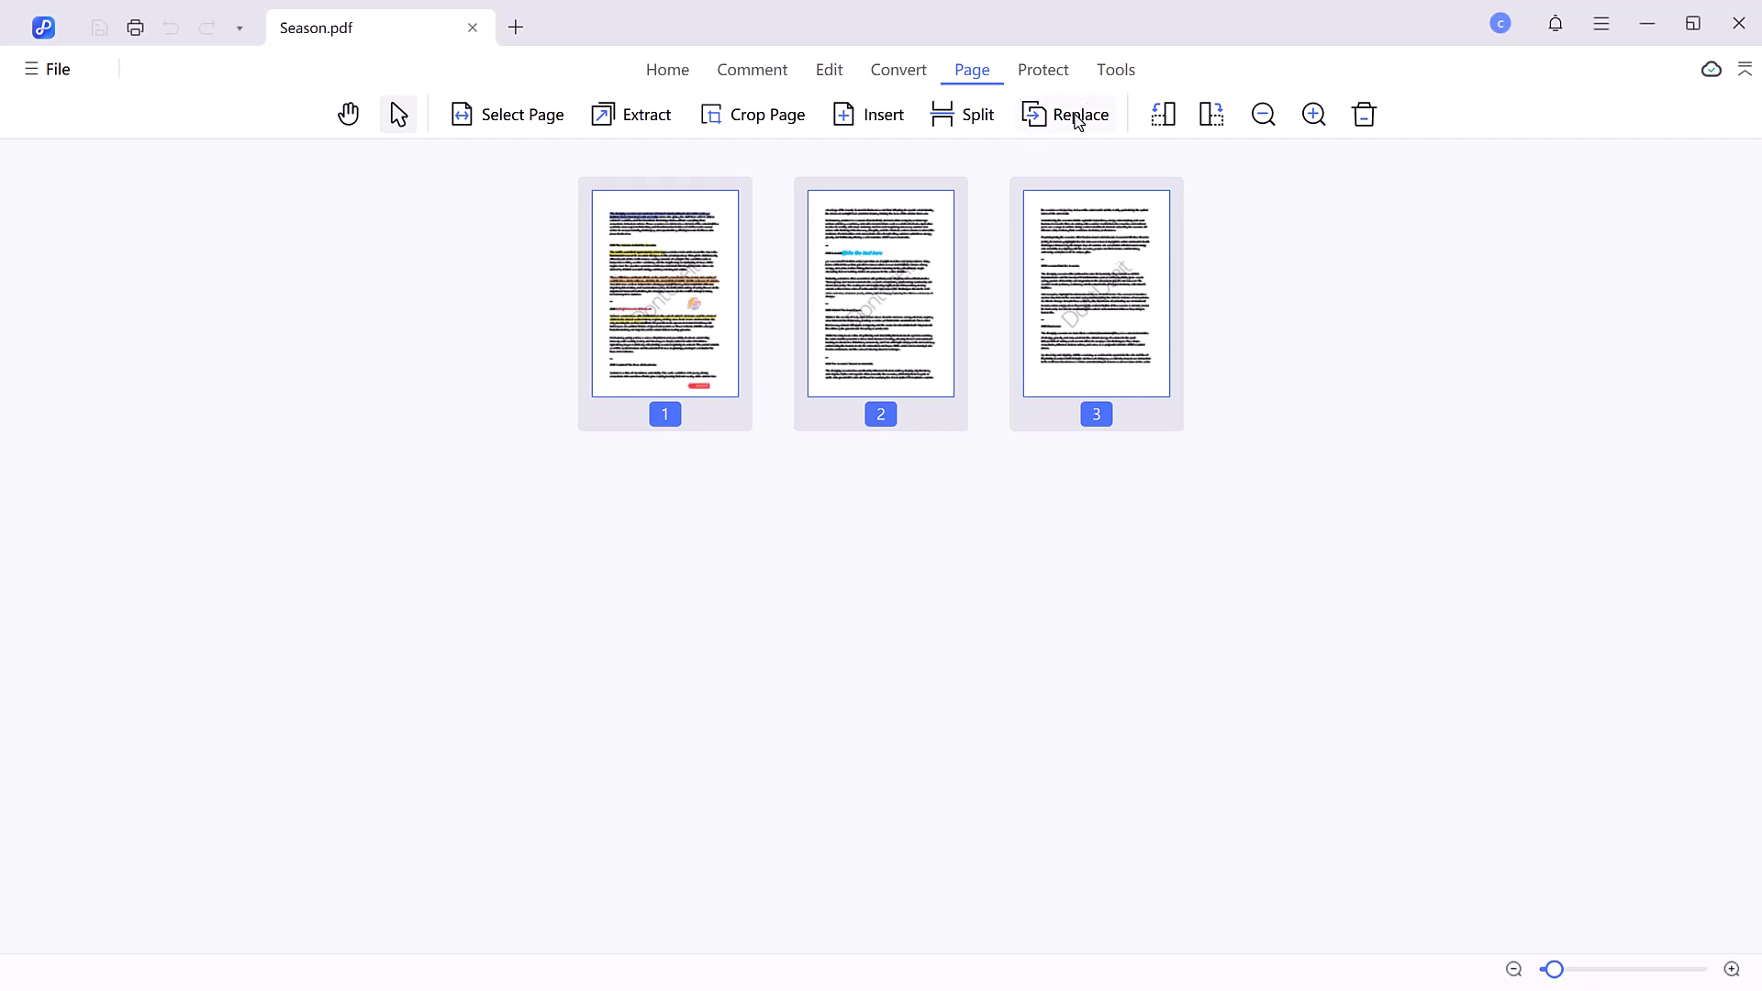
- Rotate all three pages until they are upright portrait again
left_click(1170, 122)
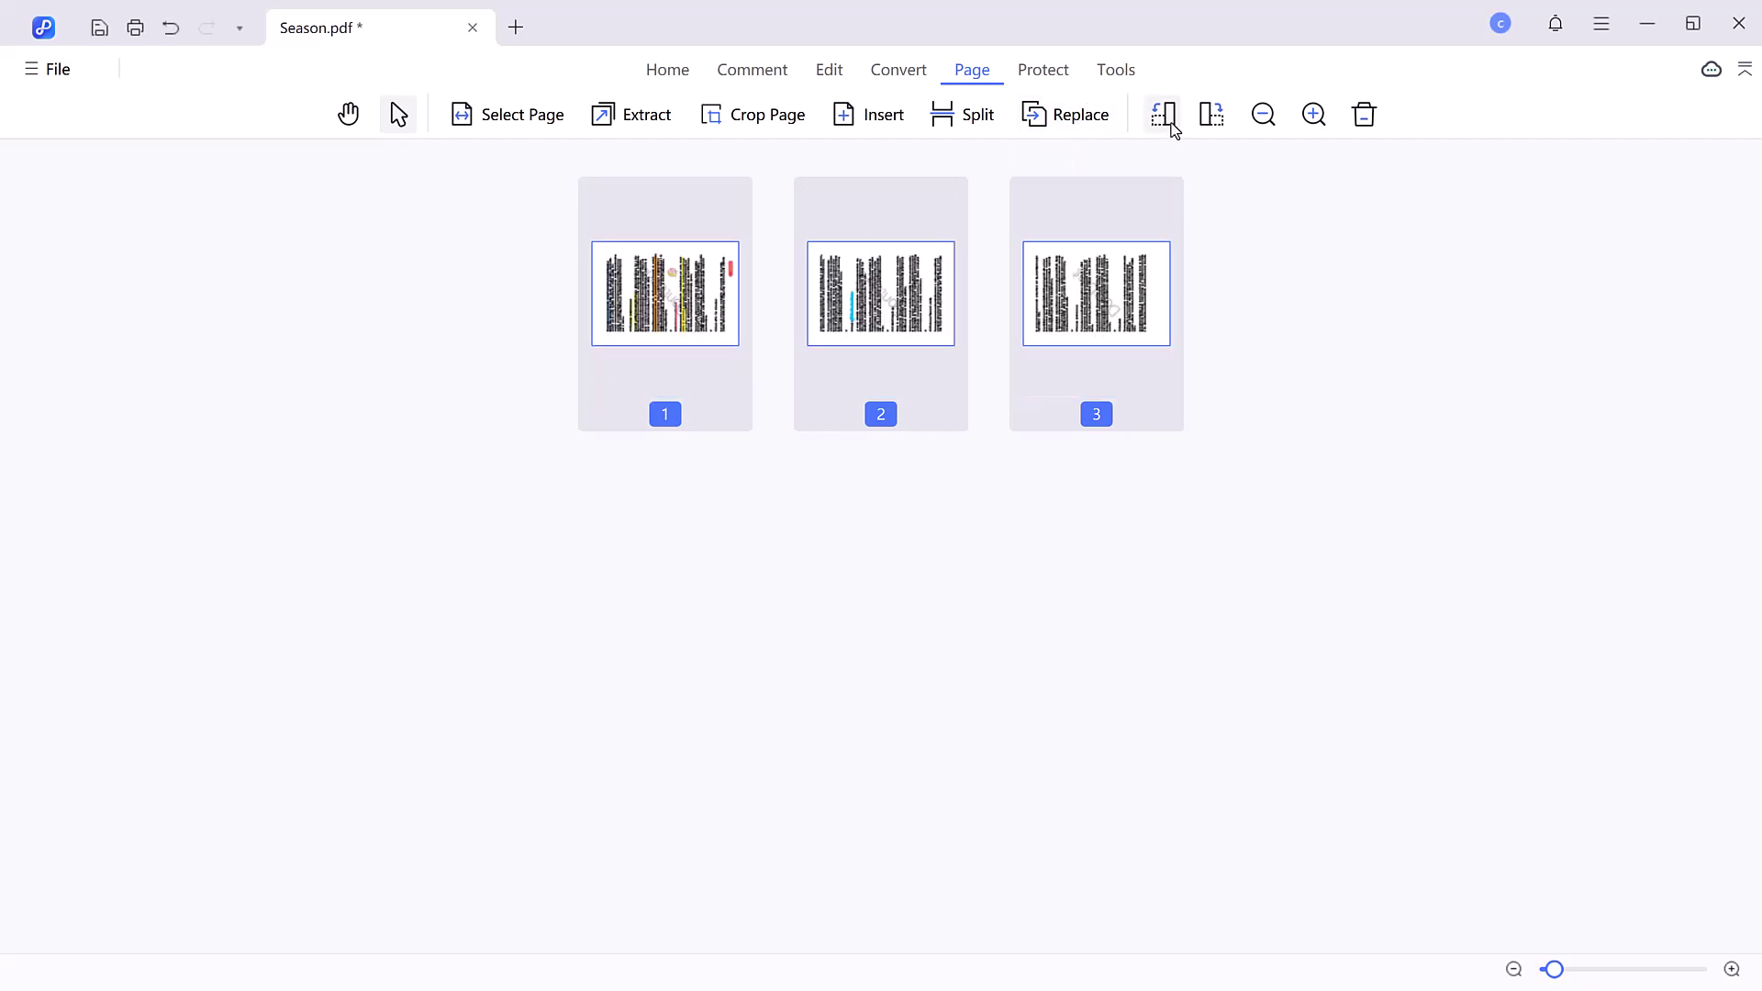
left_click(1171, 124)
left_click(1222, 119)
left_click(1222, 119)
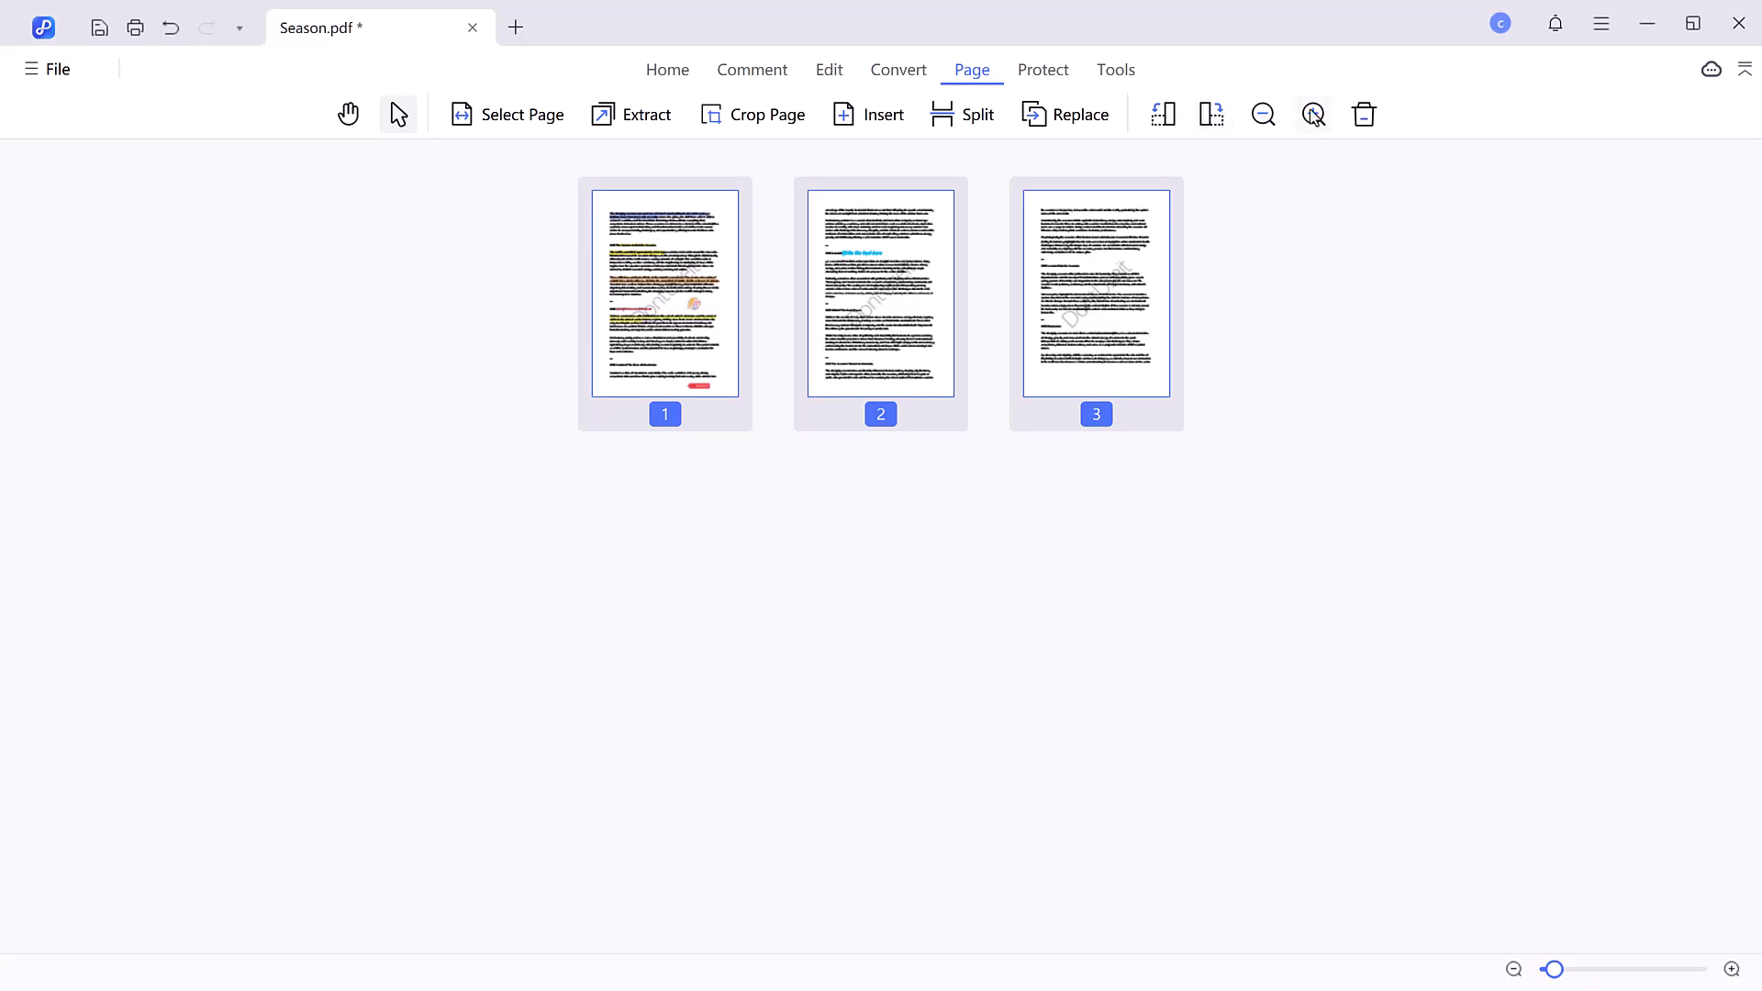
- In Protect > Encrypt, set an open password and a separate editing password
left_click(1044, 71)
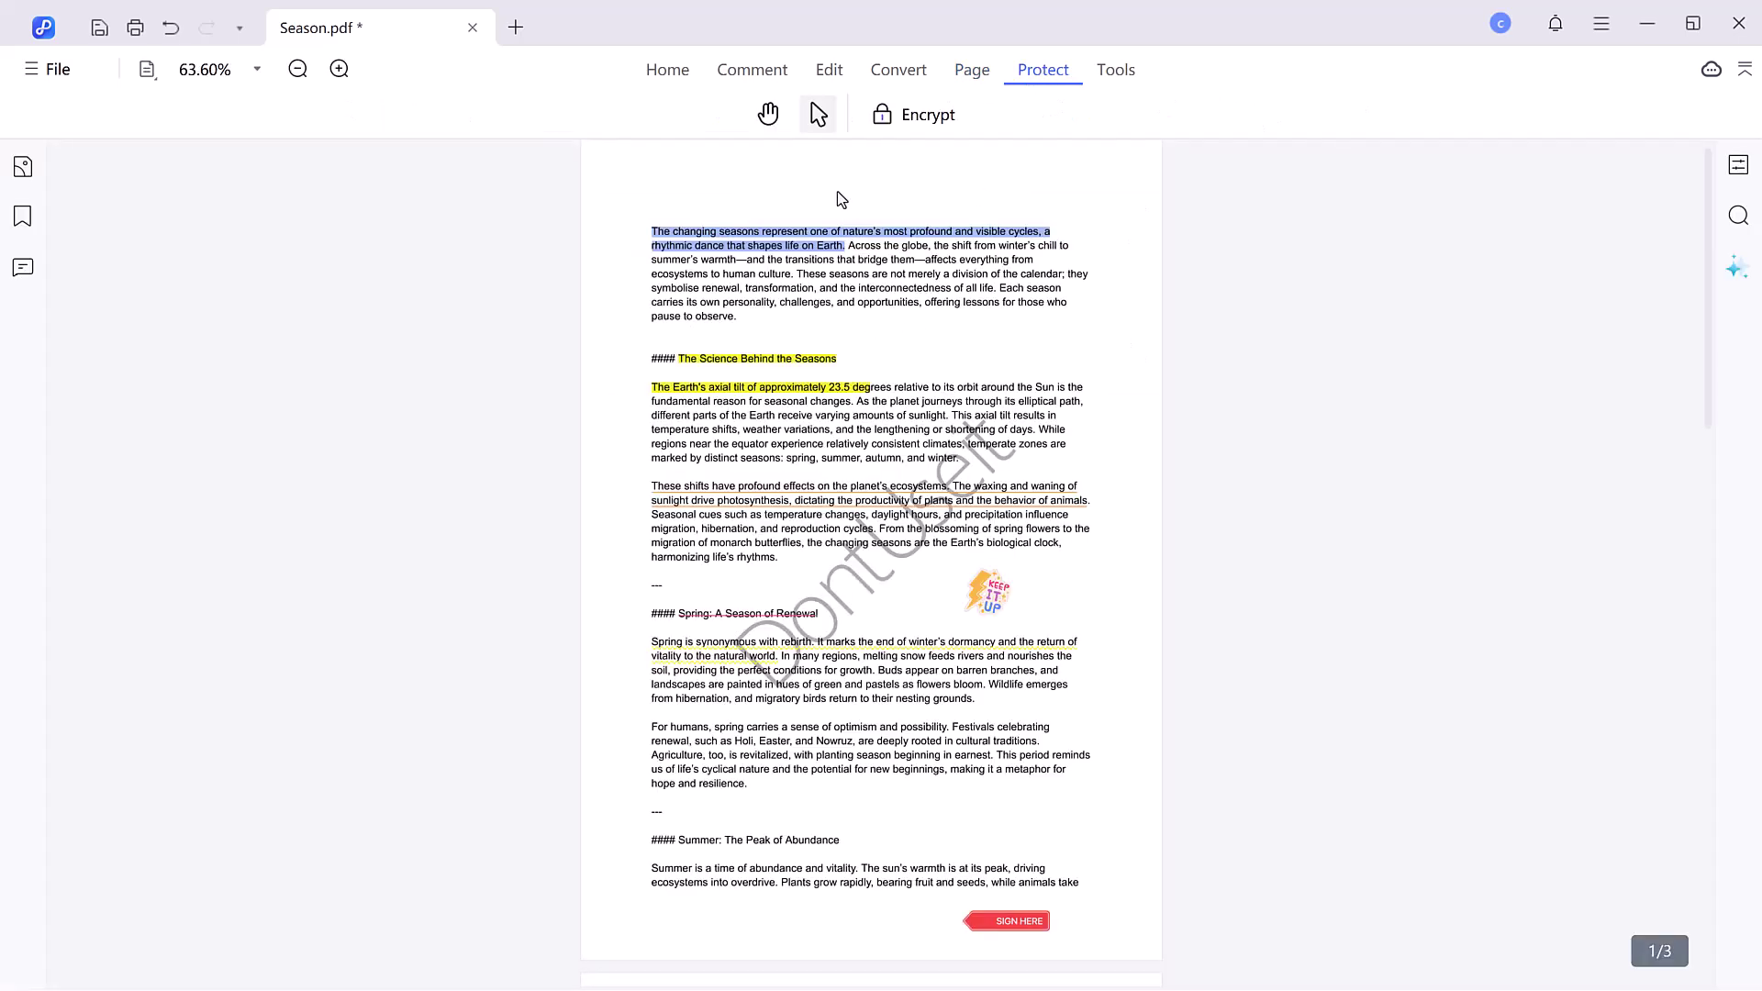
left_click(896, 115)
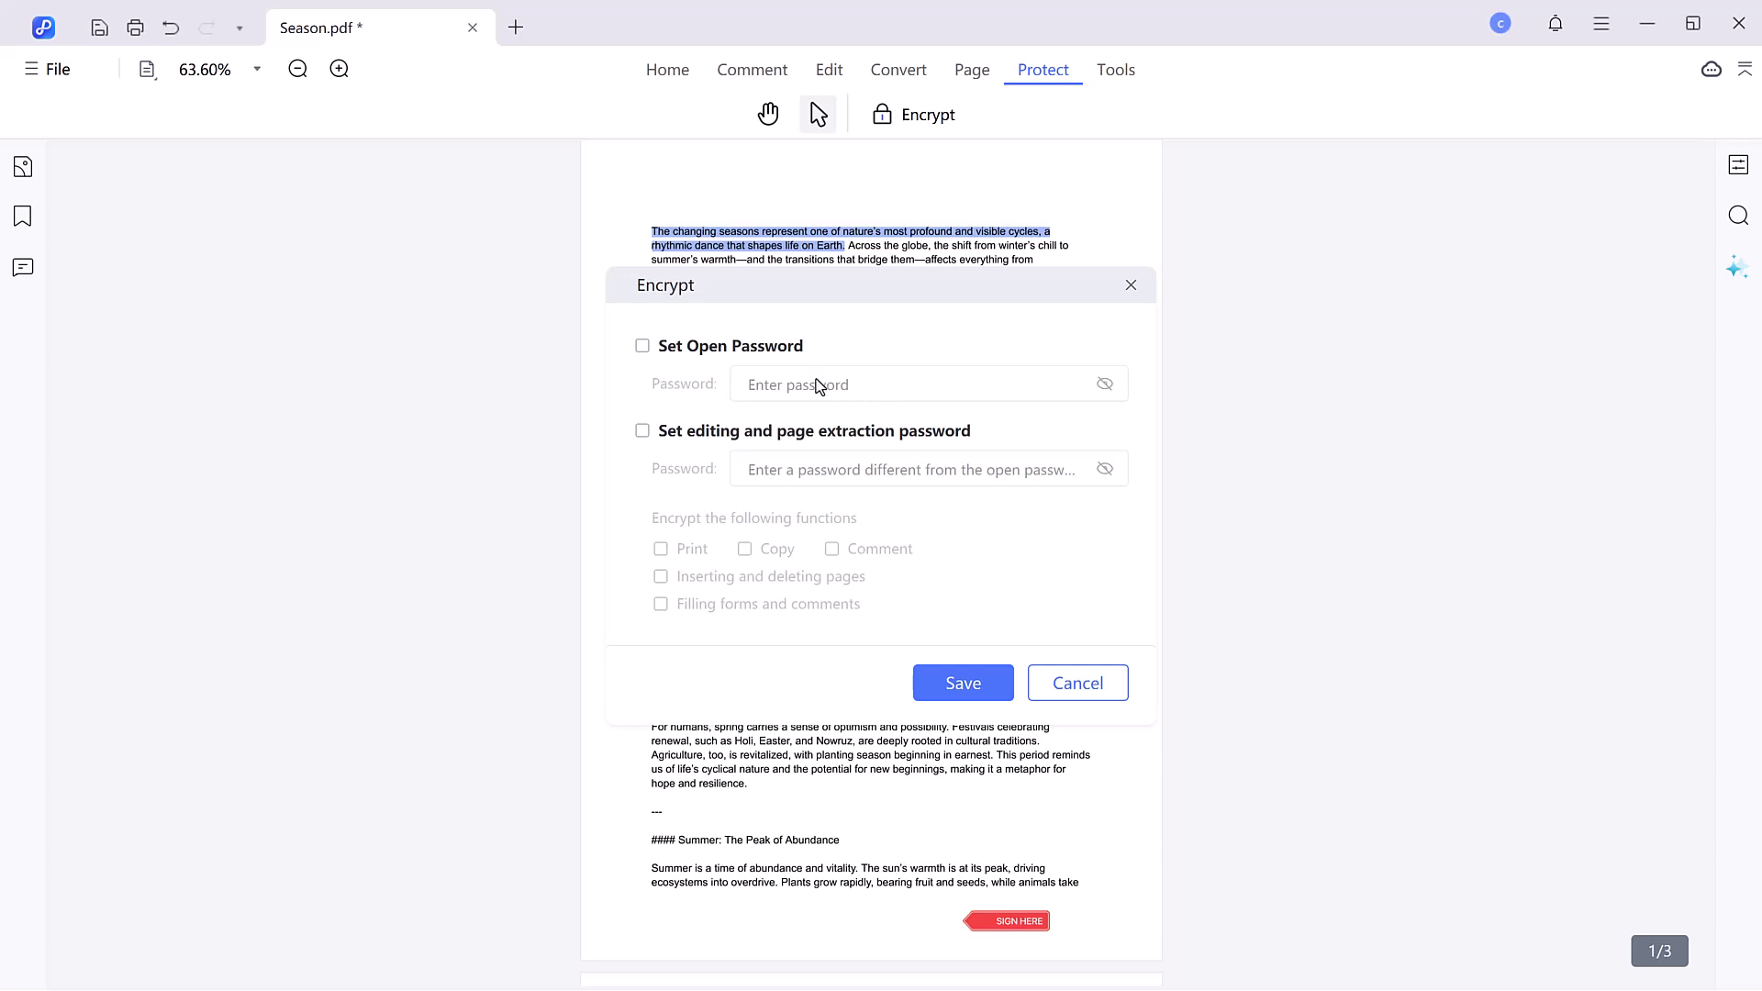
left_click(642, 346)
left_click(790, 385)
type("12")
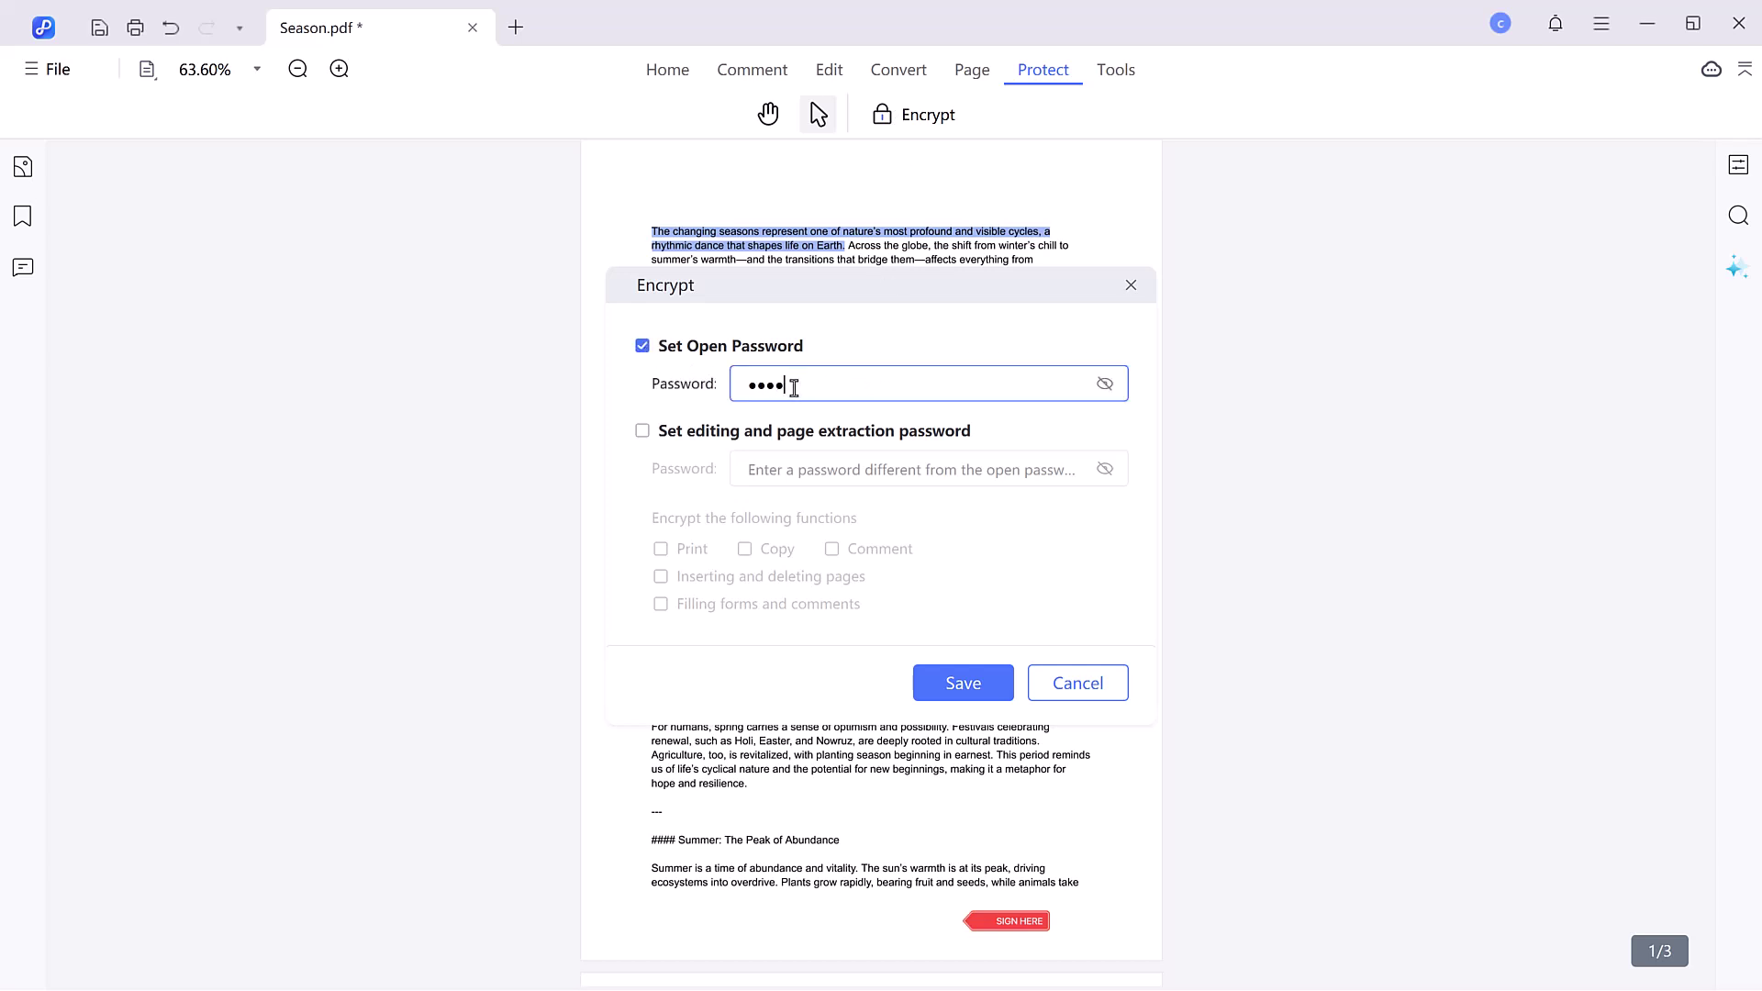
left_click(642, 430)
left_click(807, 466)
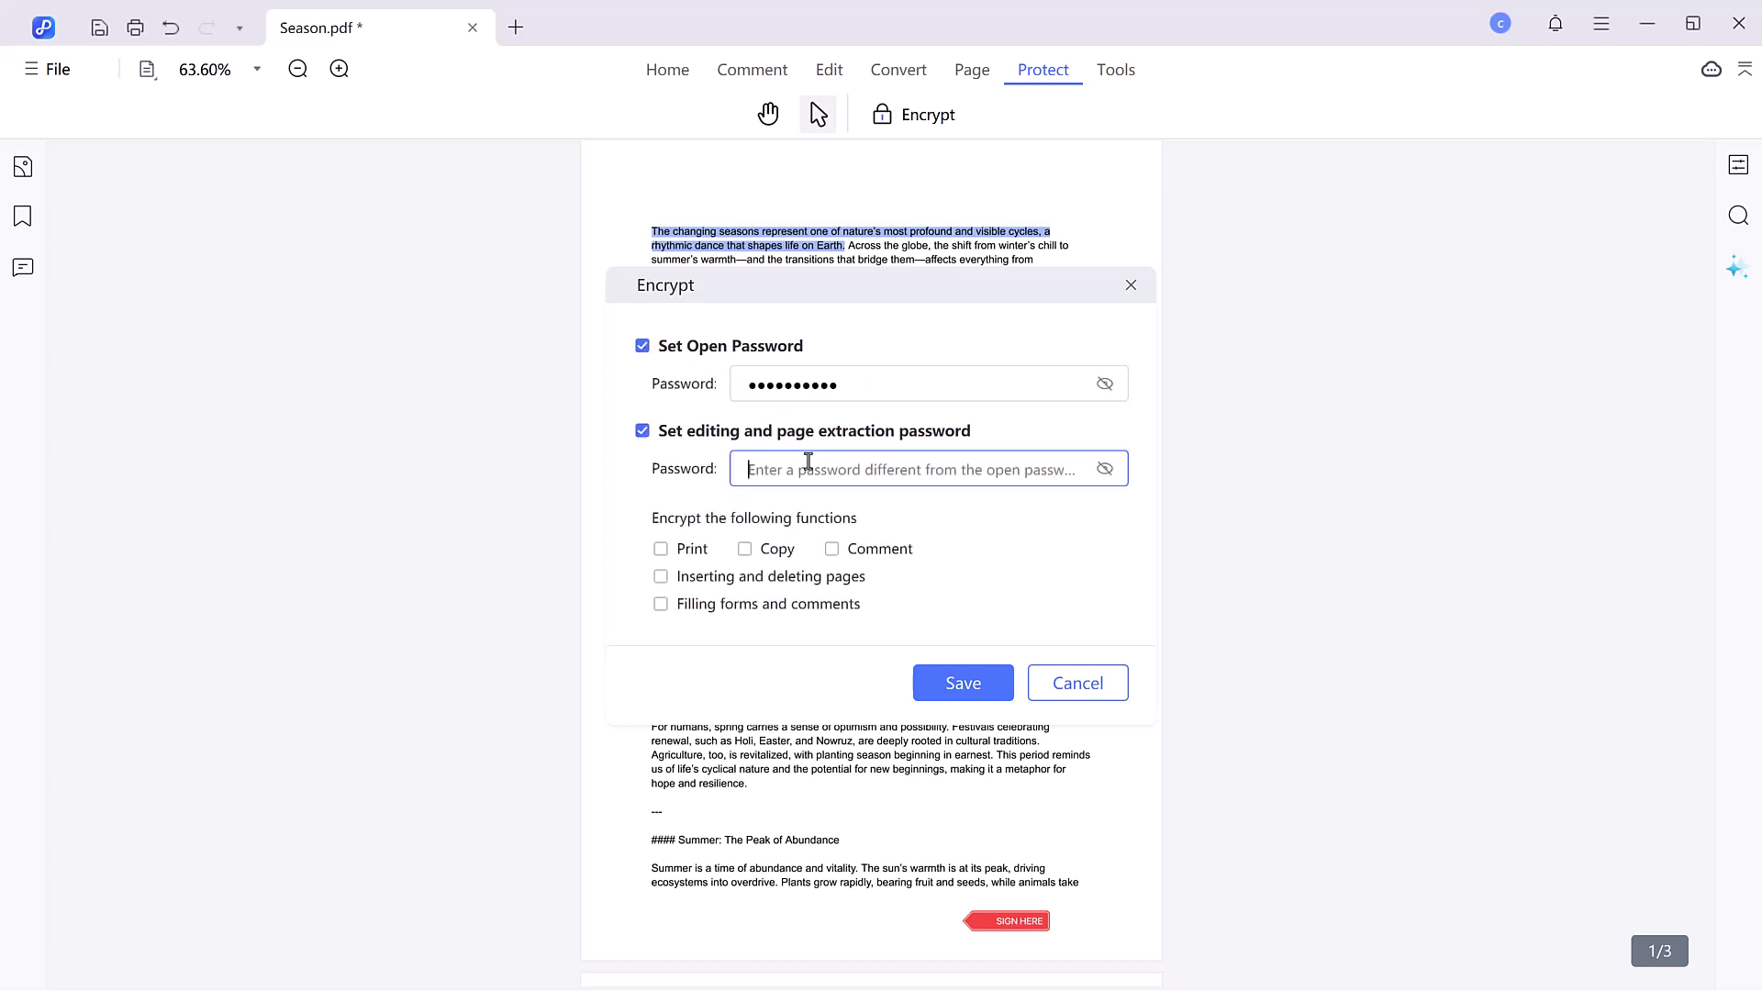
type("123")
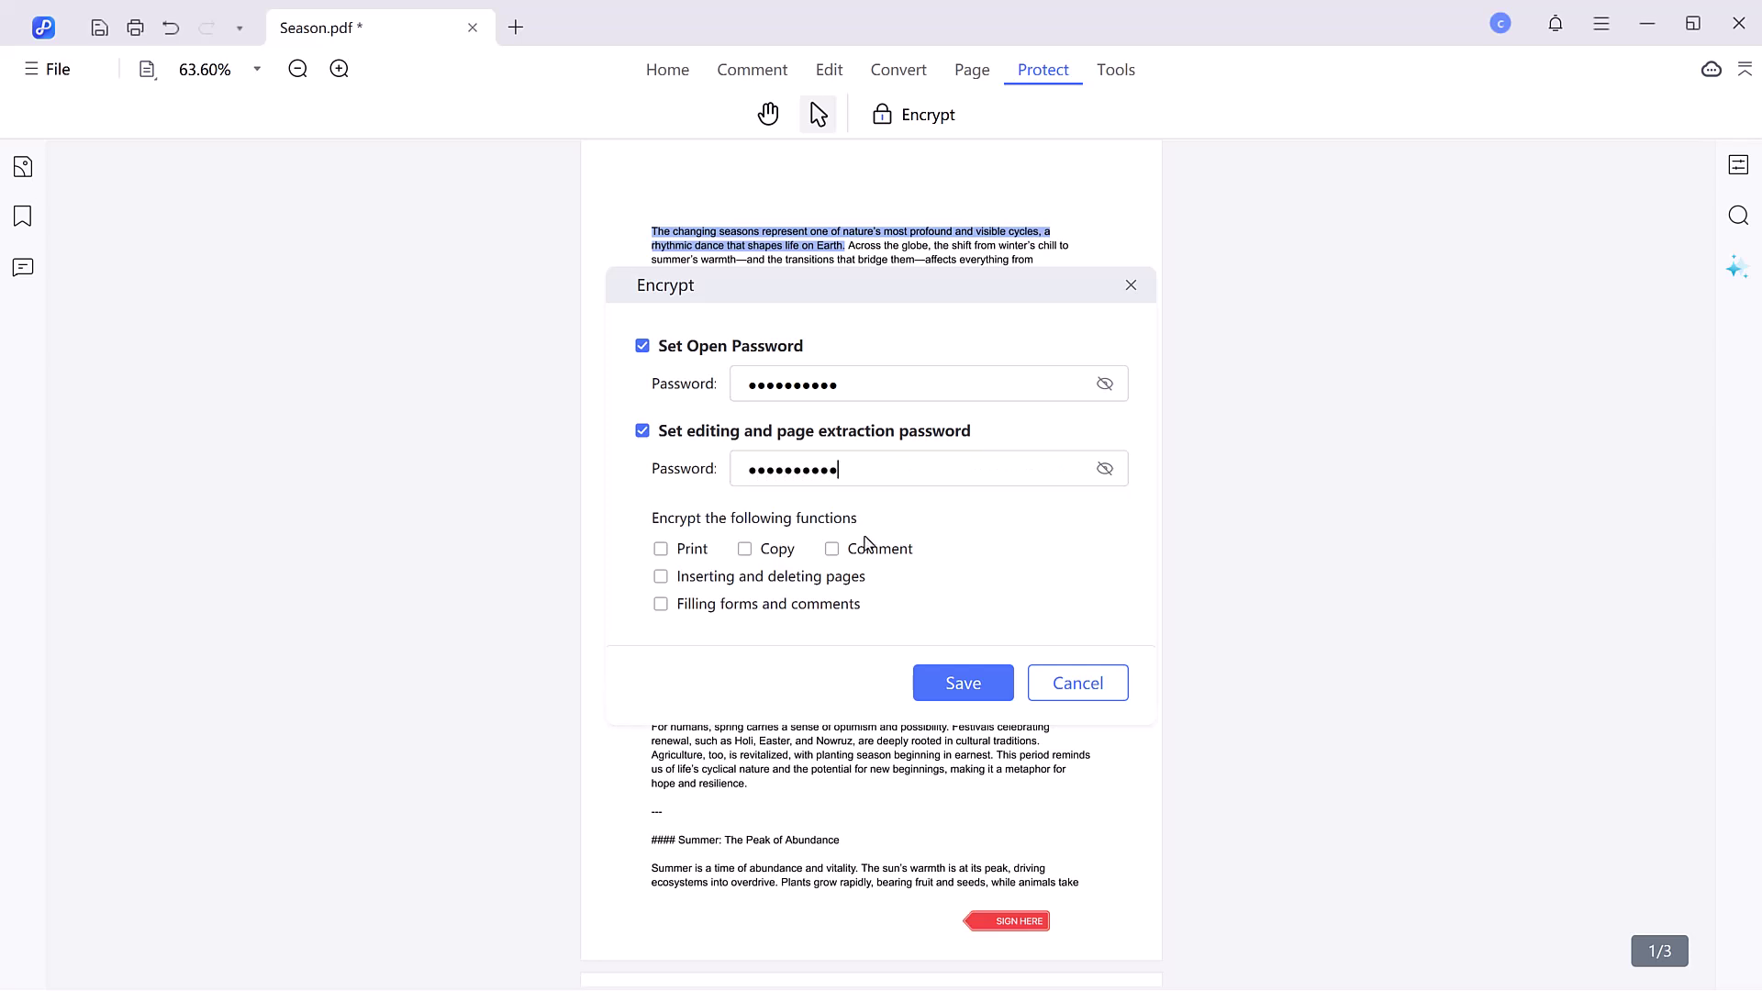
- Restrict printing, inserting and deleting pages, and filling forms, then save the encryption
left_click(660, 548)
left_click(660, 576)
left_click(661, 604)
left_click(968, 684)
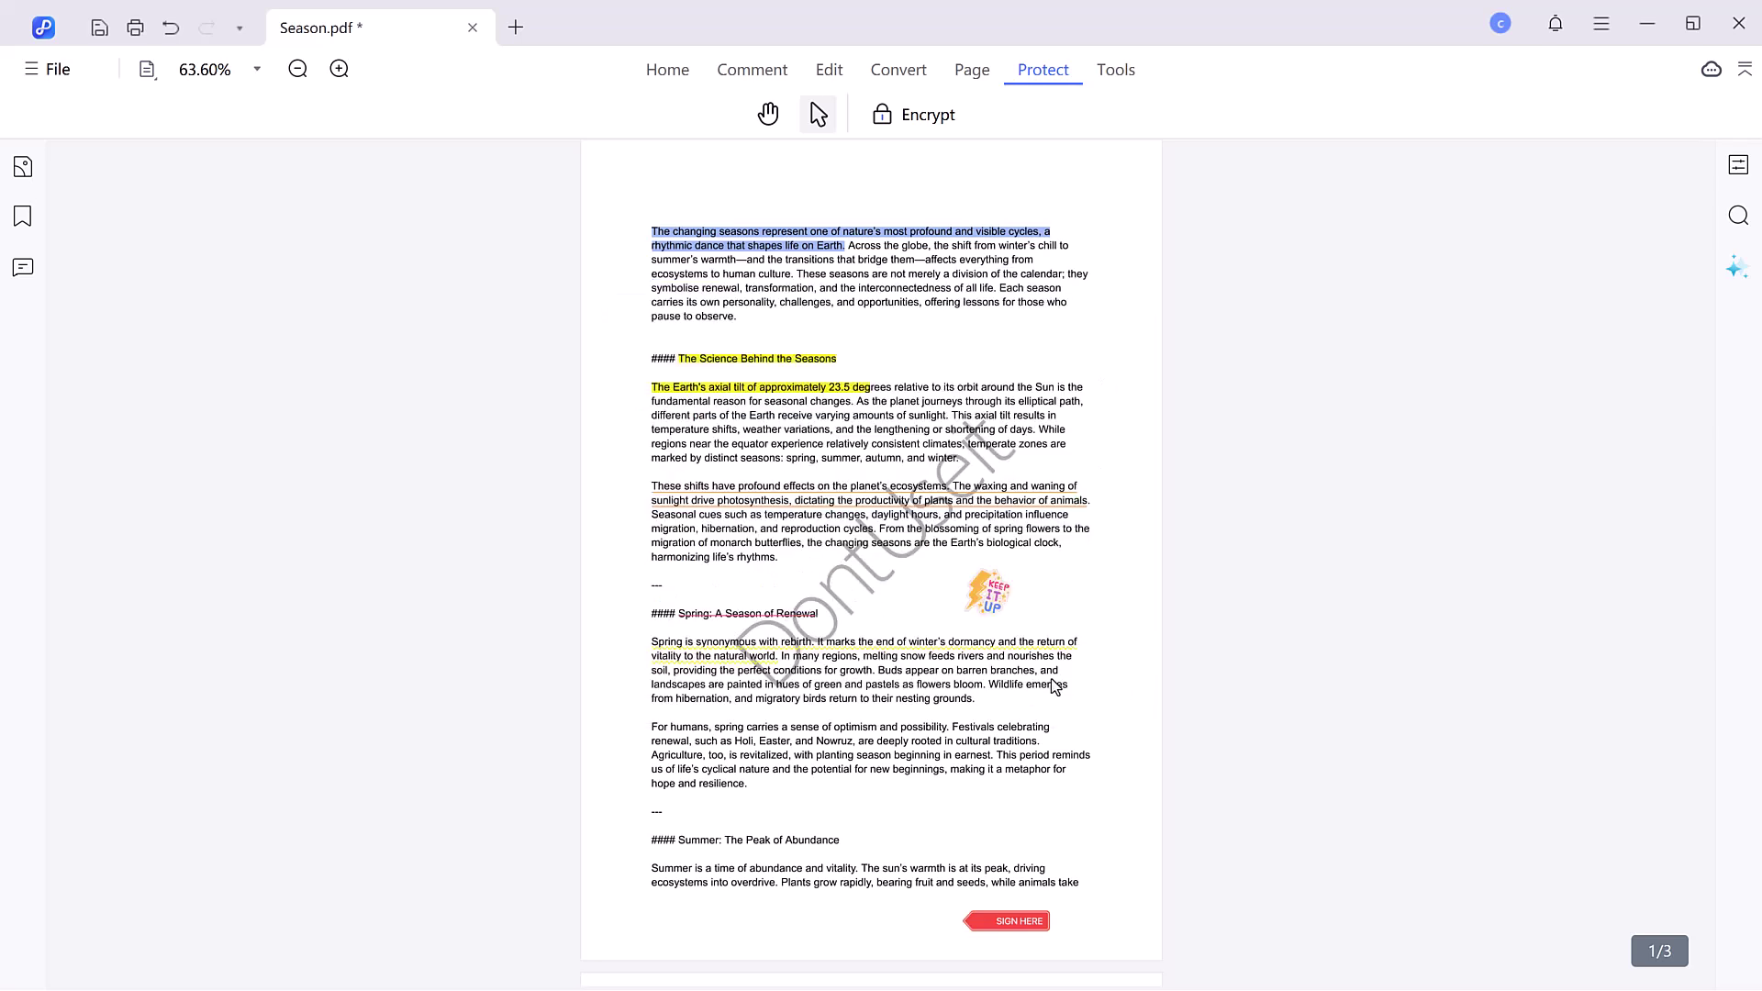
- Add DIGITAL MARKETING PDF, PDF NEW and PDF from Desktop to Season's Merge PDF list
left_click(1112, 73)
left_click(760, 115)
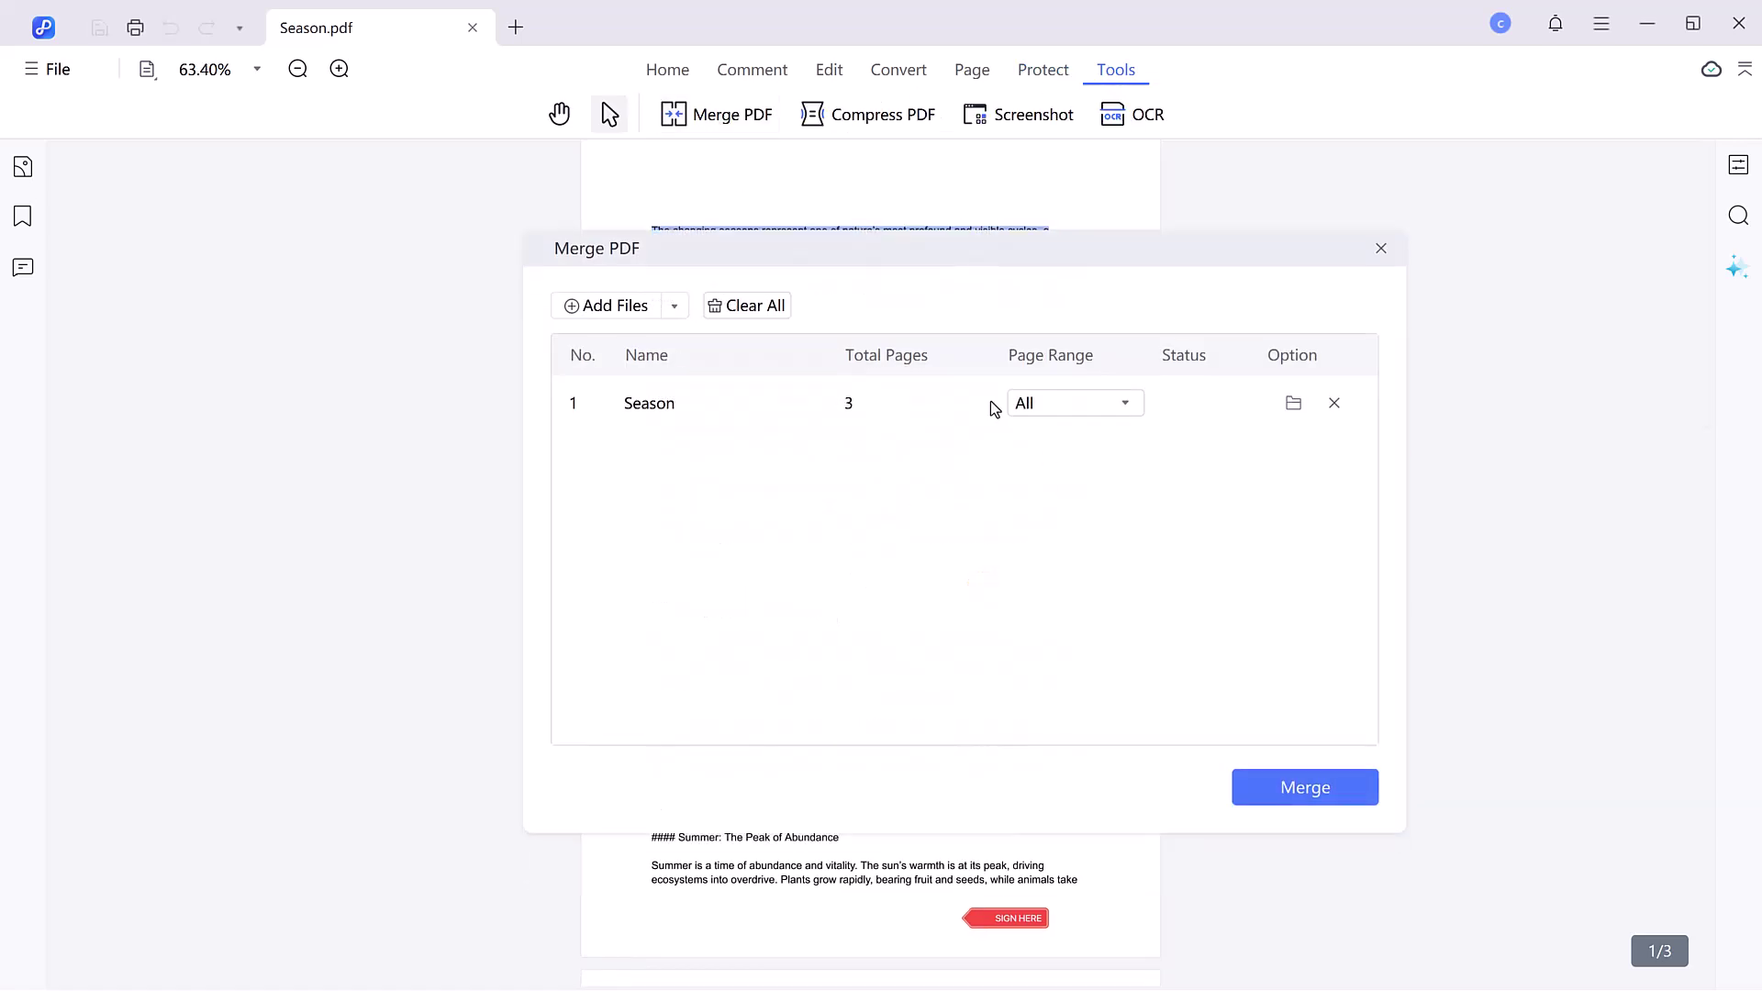
left_click(676, 306)
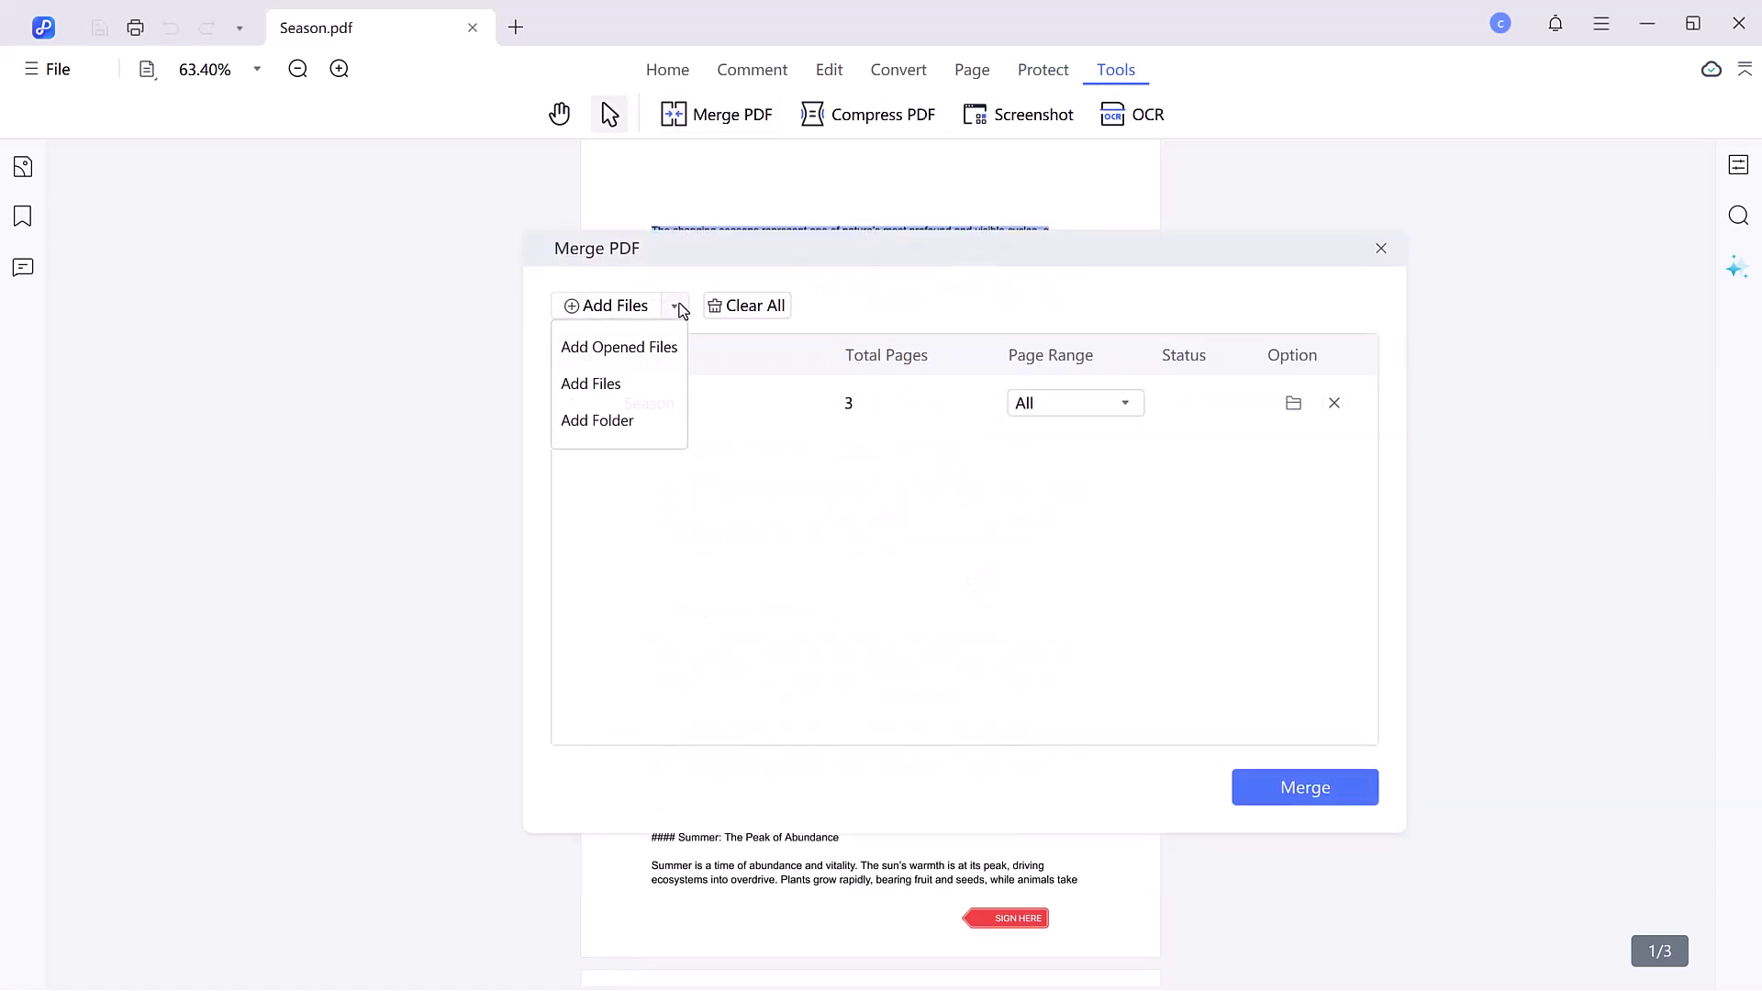
left_click(604, 306)
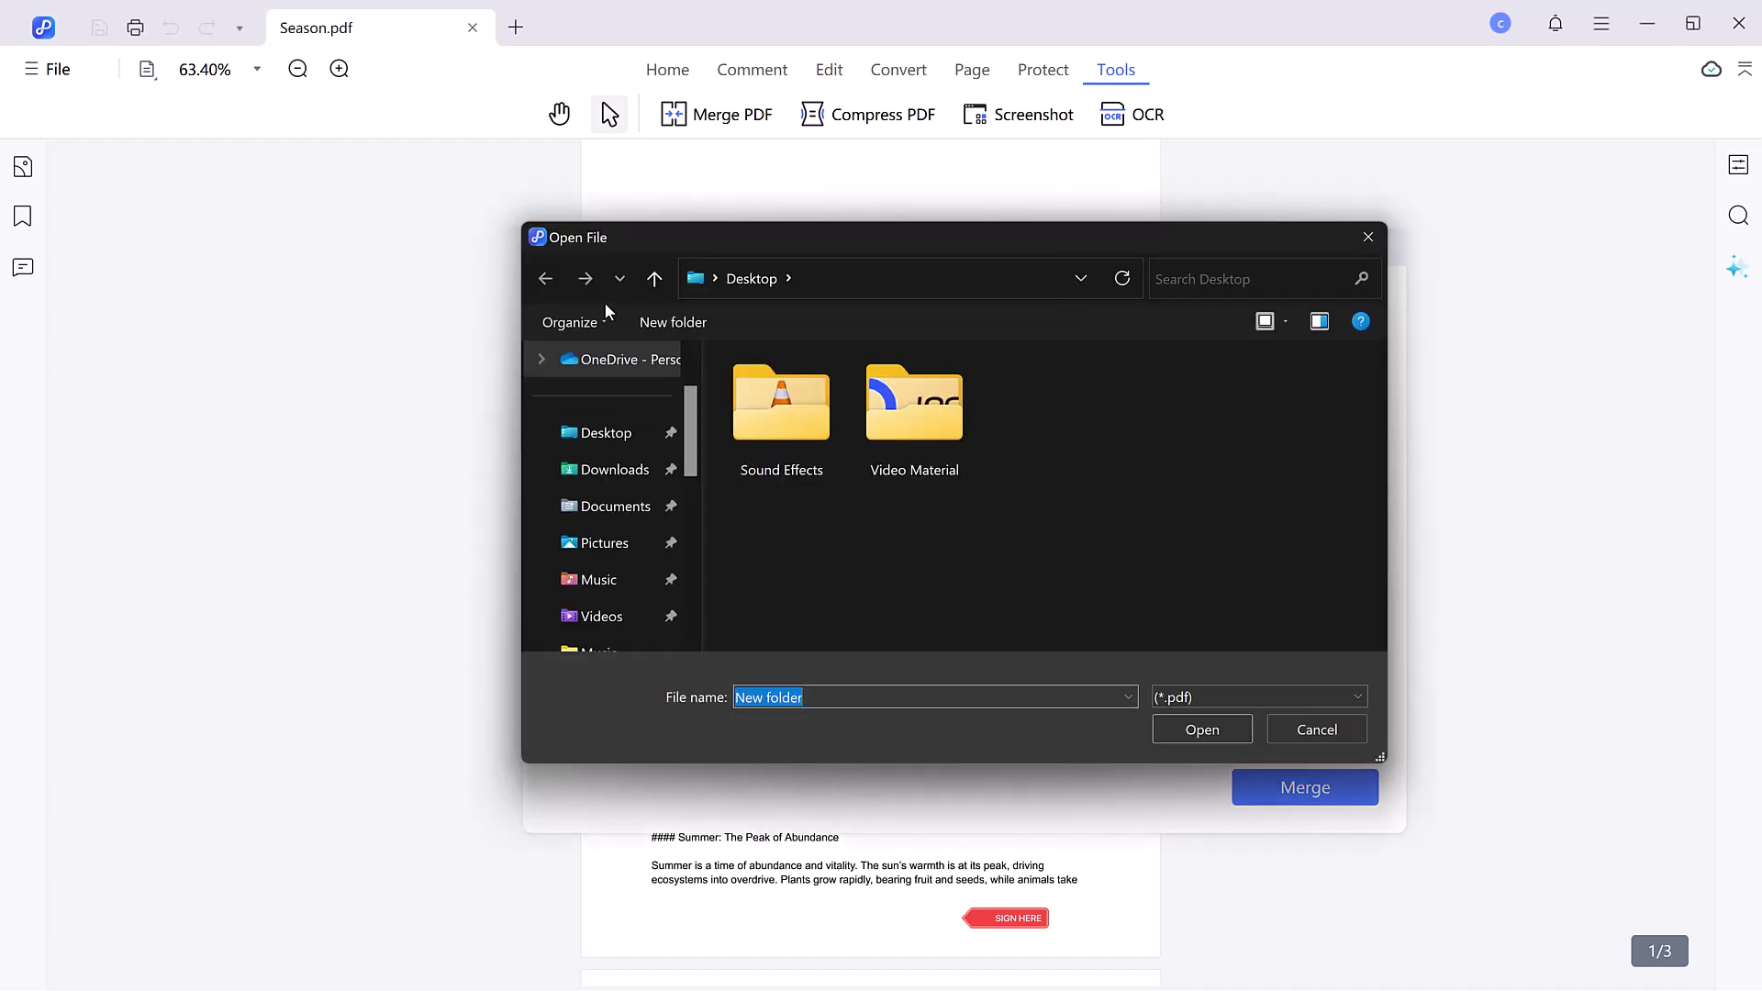
left_click_drag(1047, 508, 1363, 349)
left_click(1200, 729)
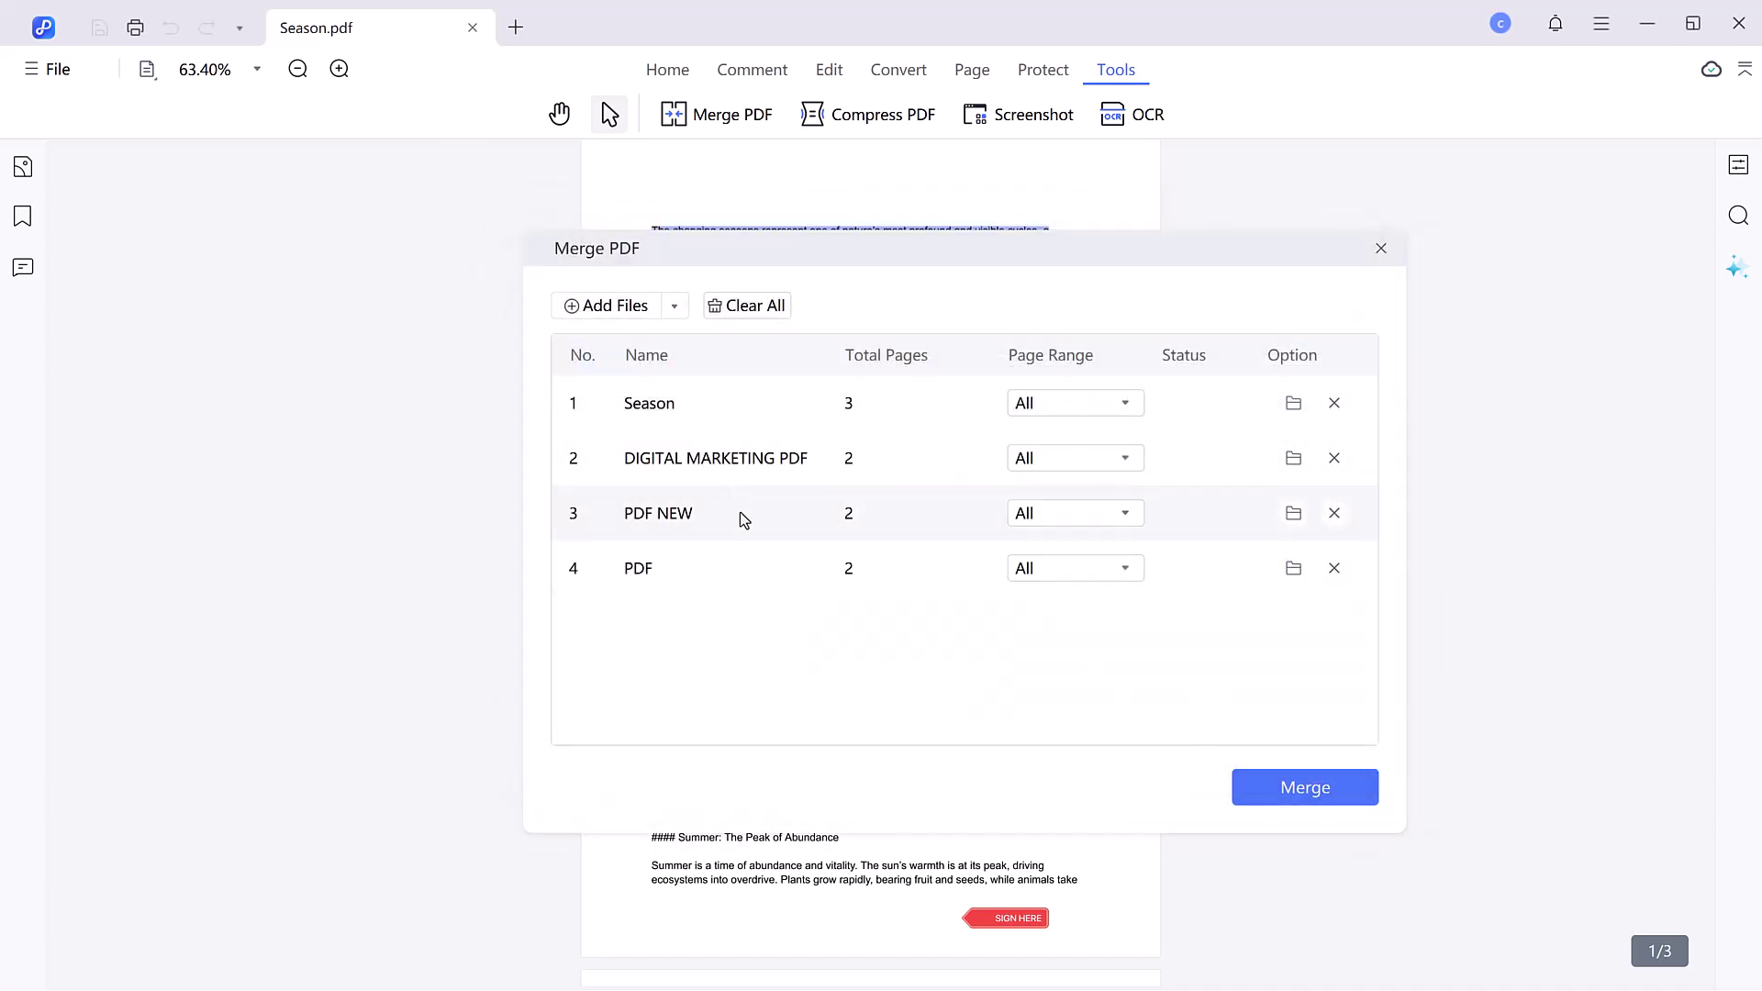
- Merge the four PDFs into the nine-page Season_Merger(2).pdf and scroll through it
left_click(1321, 786)
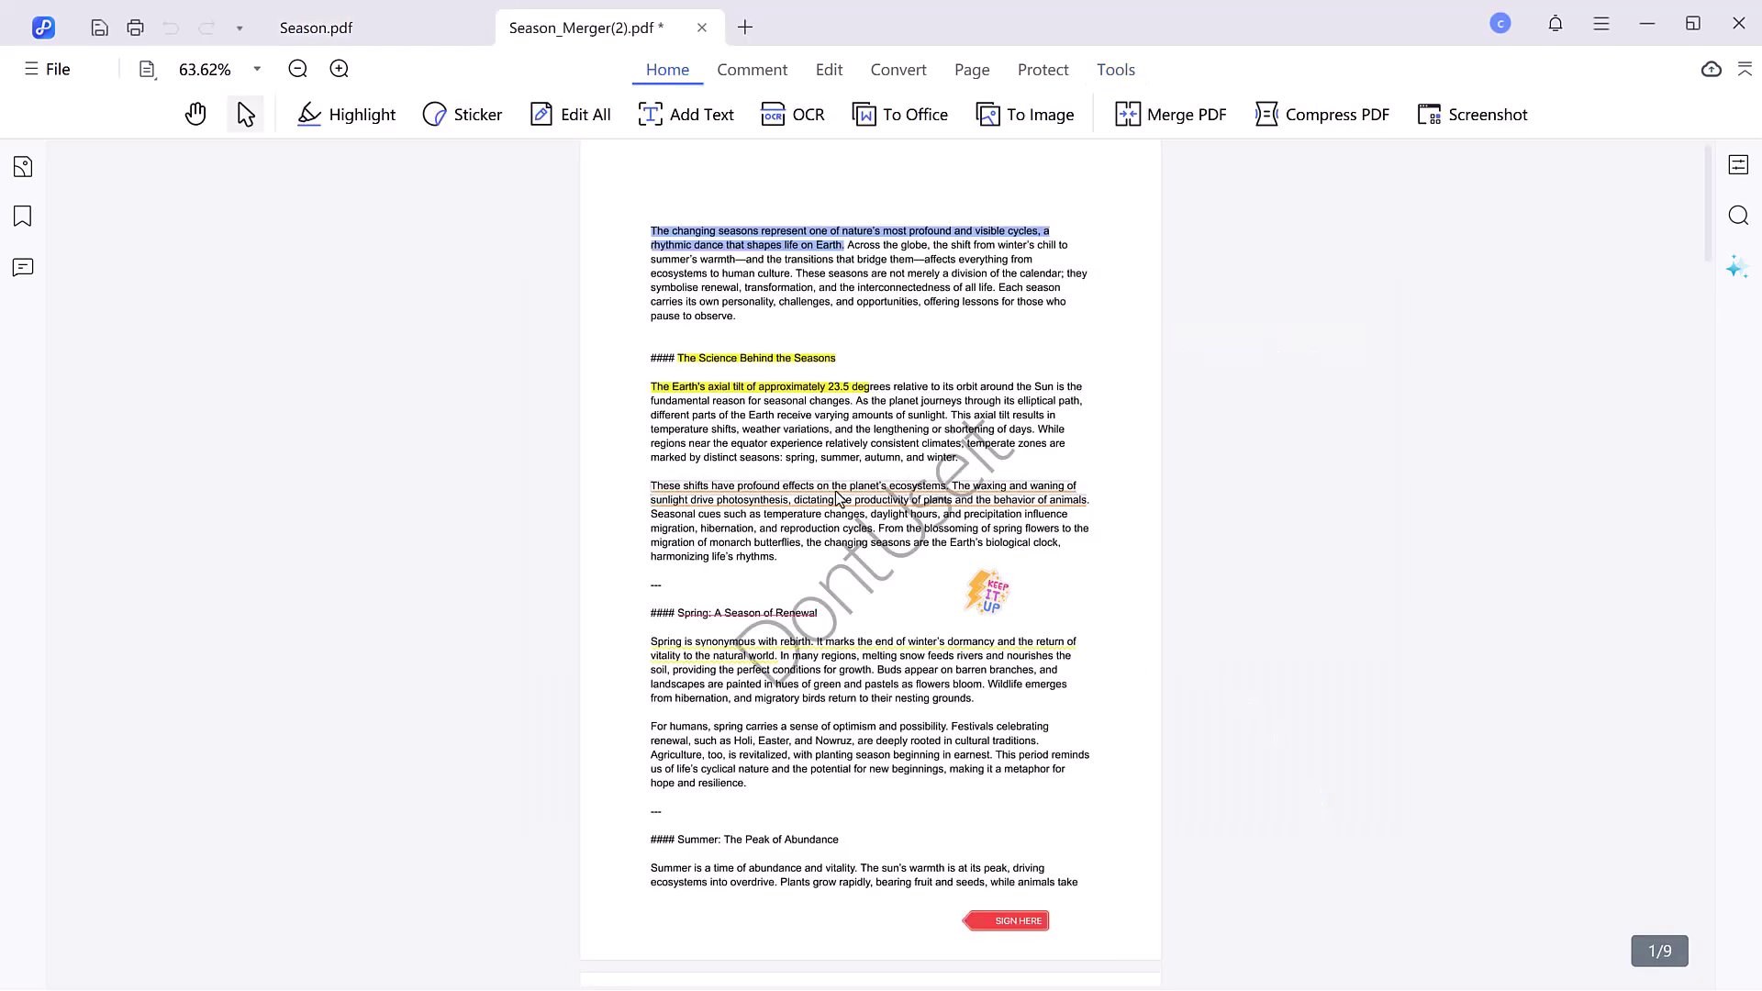
scroll(851, 477, "down", 15)
scroll(854, 473, "down", 20)
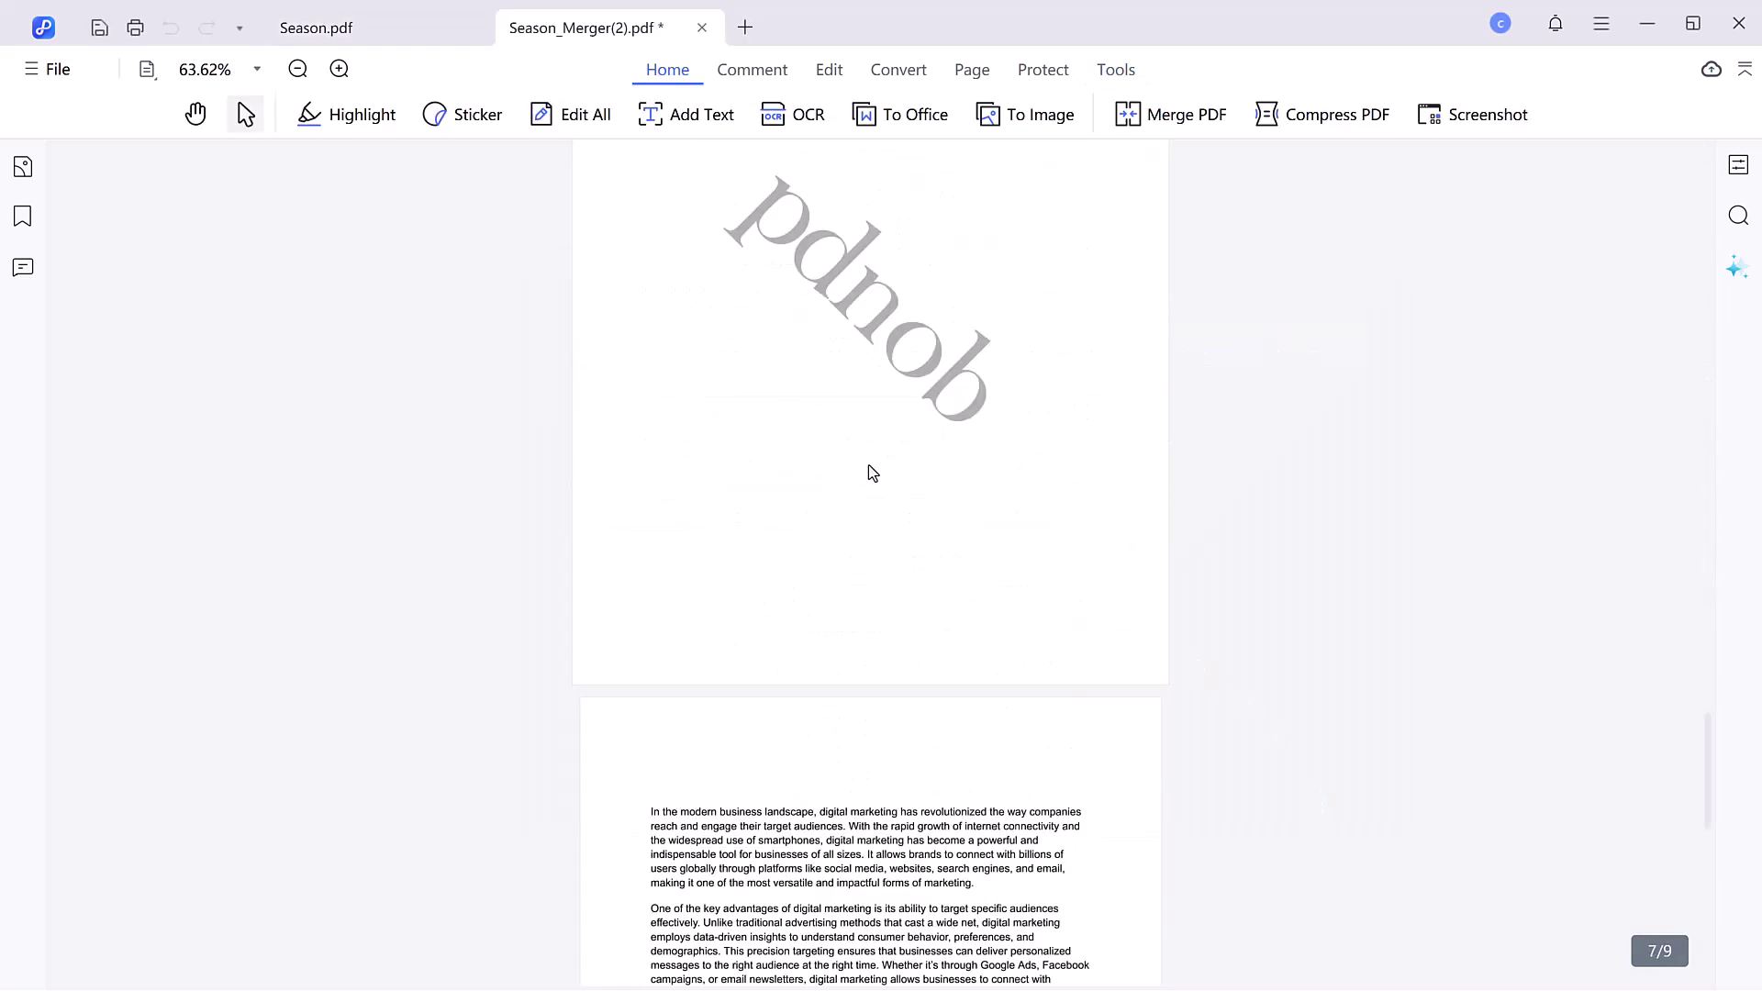
scroll(879, 466, "down", 8)
scroll(885, 468, "up", 20)
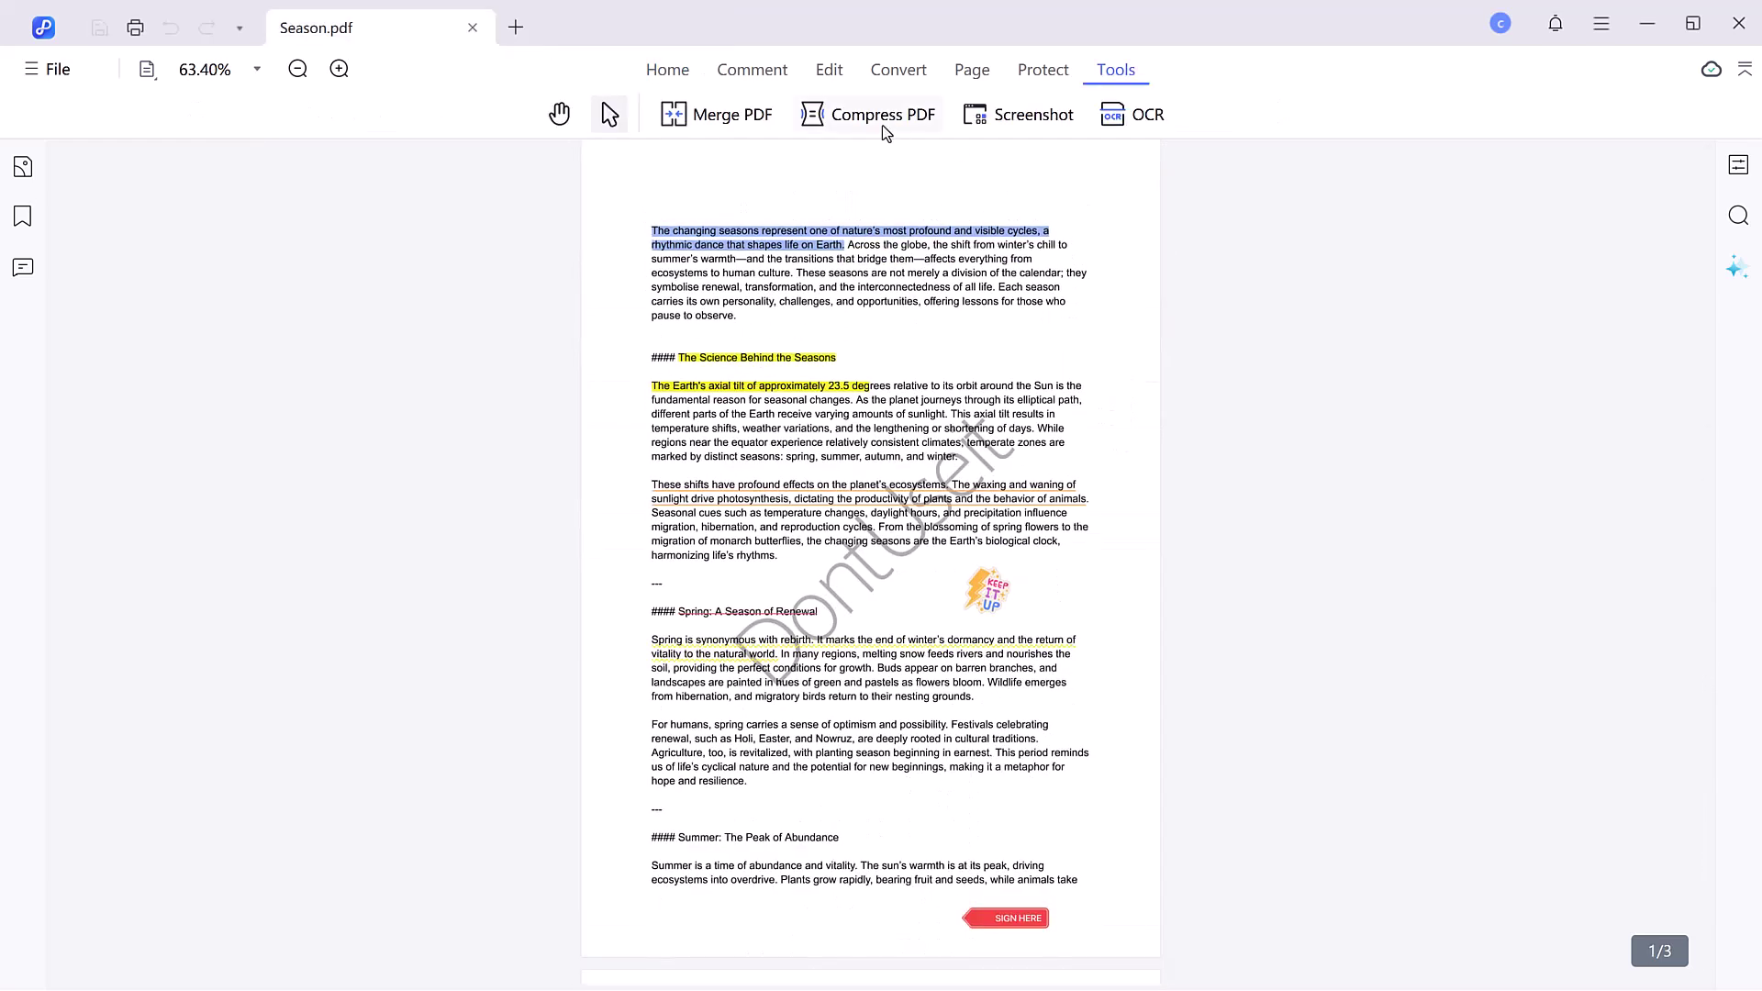
- Load Season plus DIGITAL MARKETING PDF, PDF NEW and PDF into Compress PDF
left_click(881, 124)
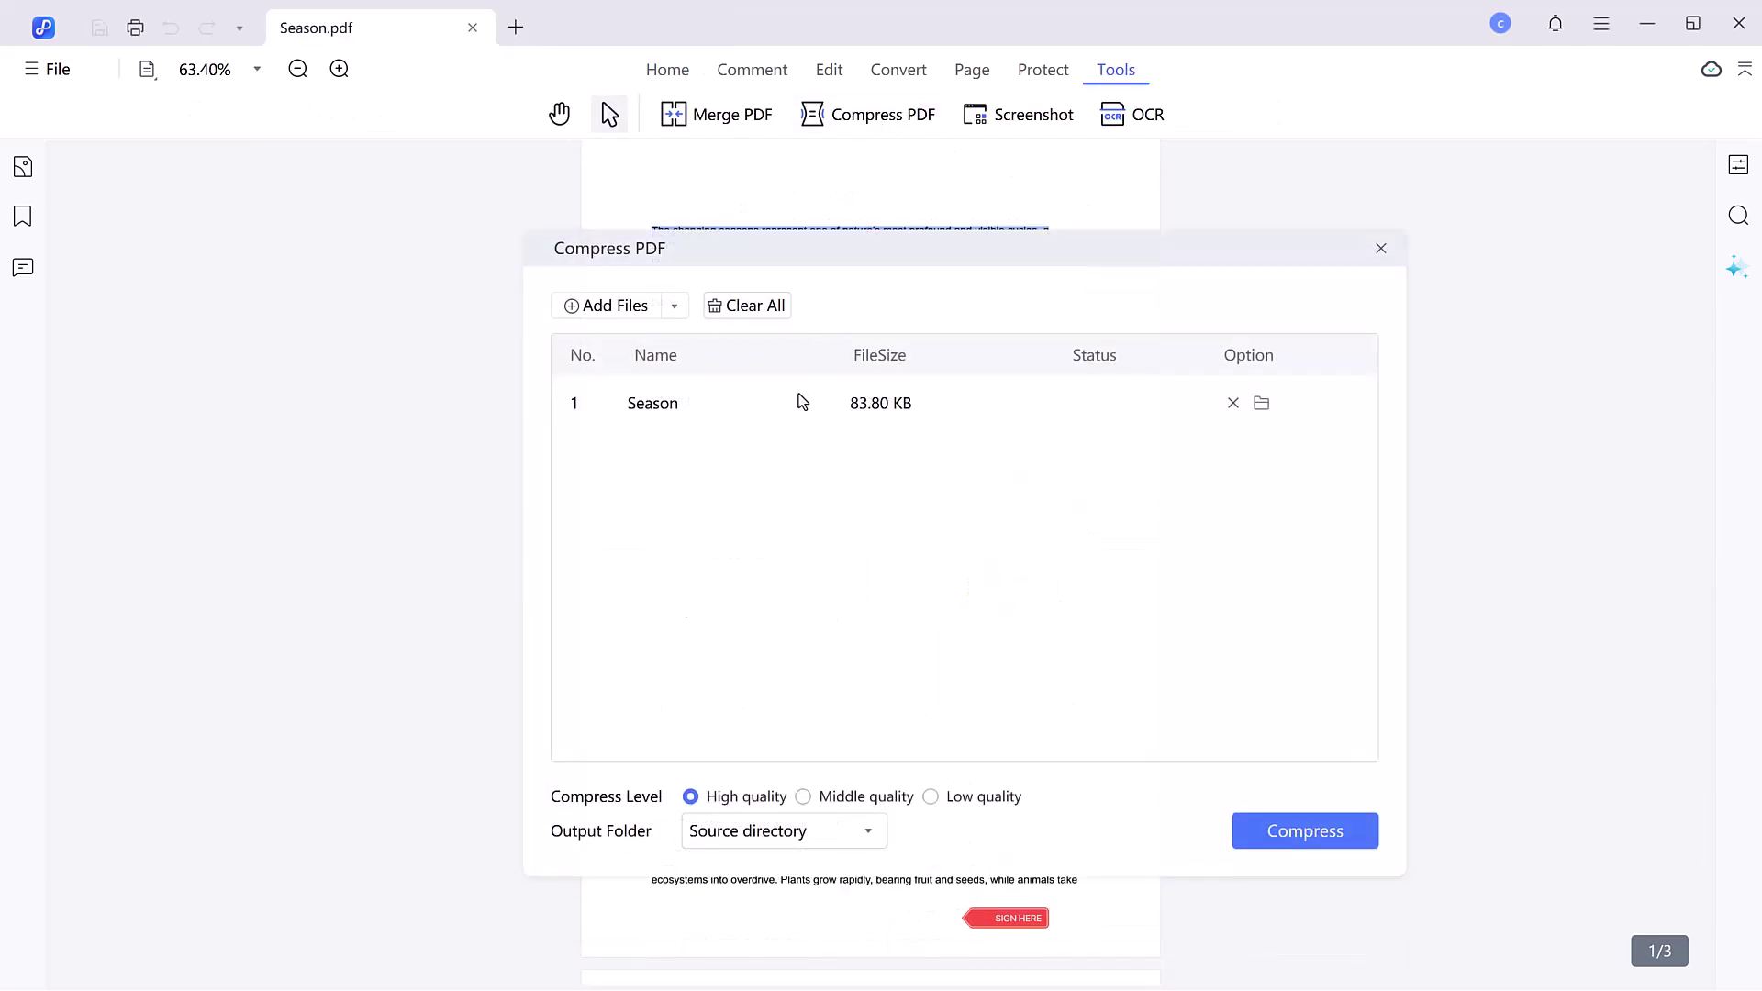
left_click(614, 306)
left_click_drag(1022, 514, 1335, 410)
left_click(1182, 726)
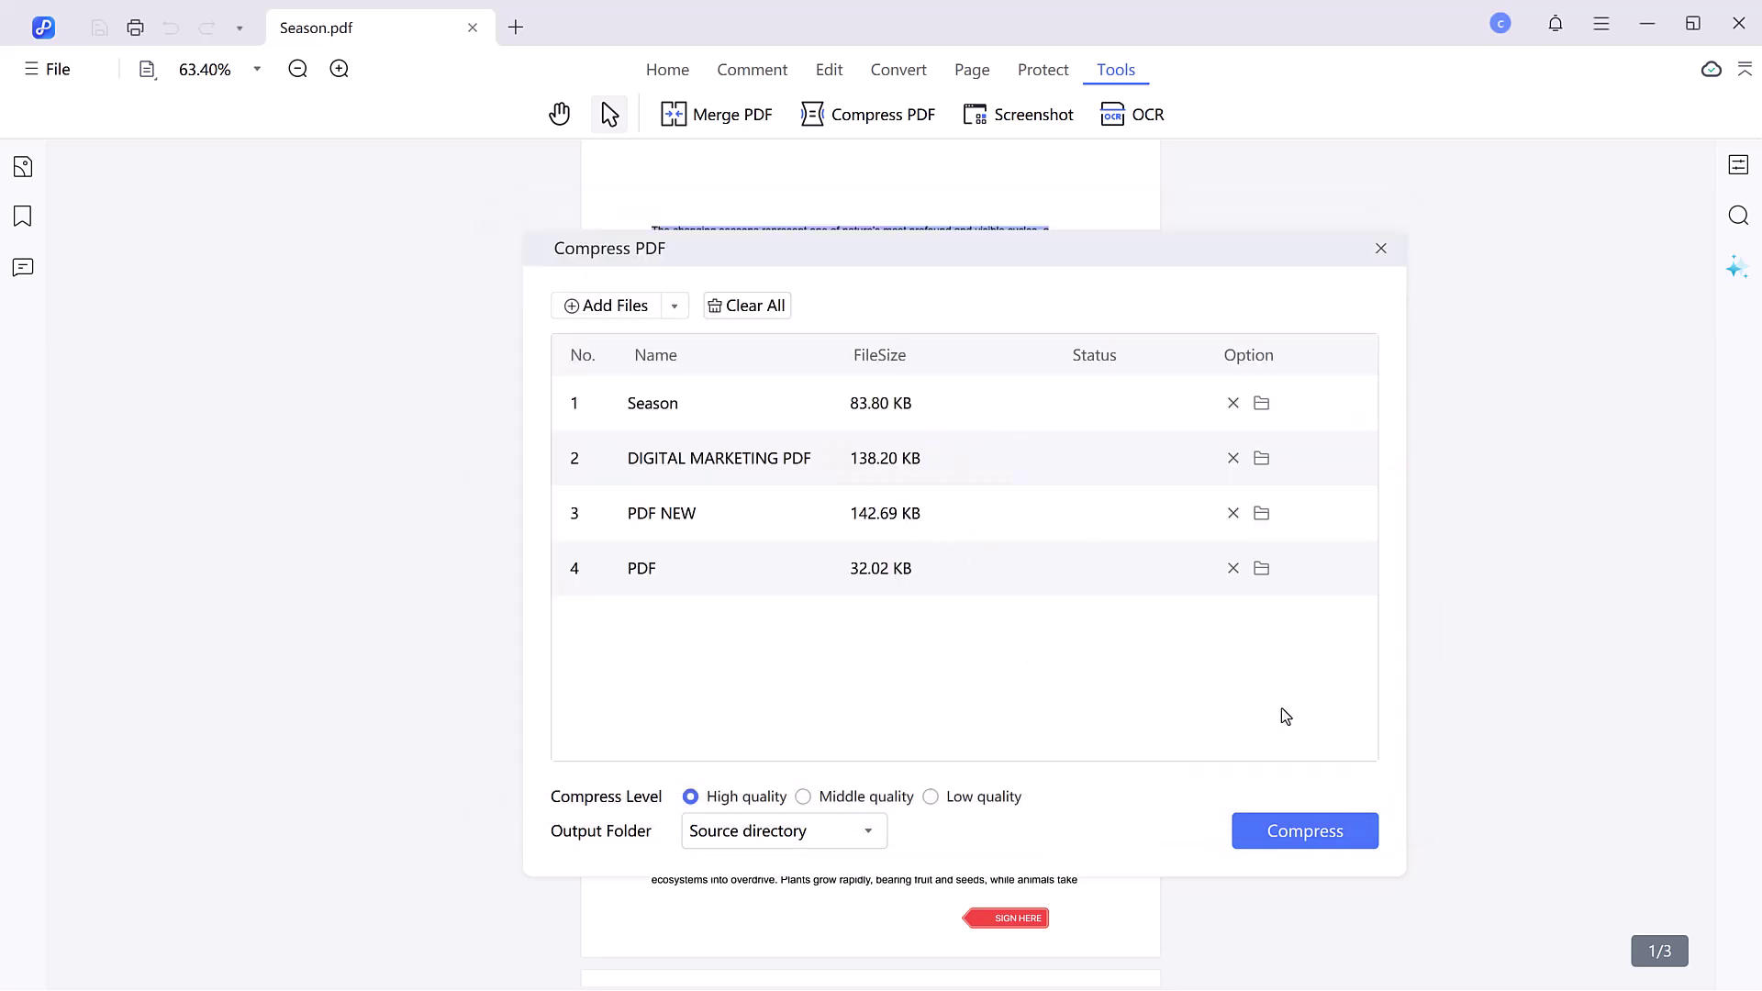
- Try middle and low quality, then compress all four PDFs at high quality
left_click(856, 796)
left_click(931, 796)
left_click(739, 804)
left_click(1277, 823)
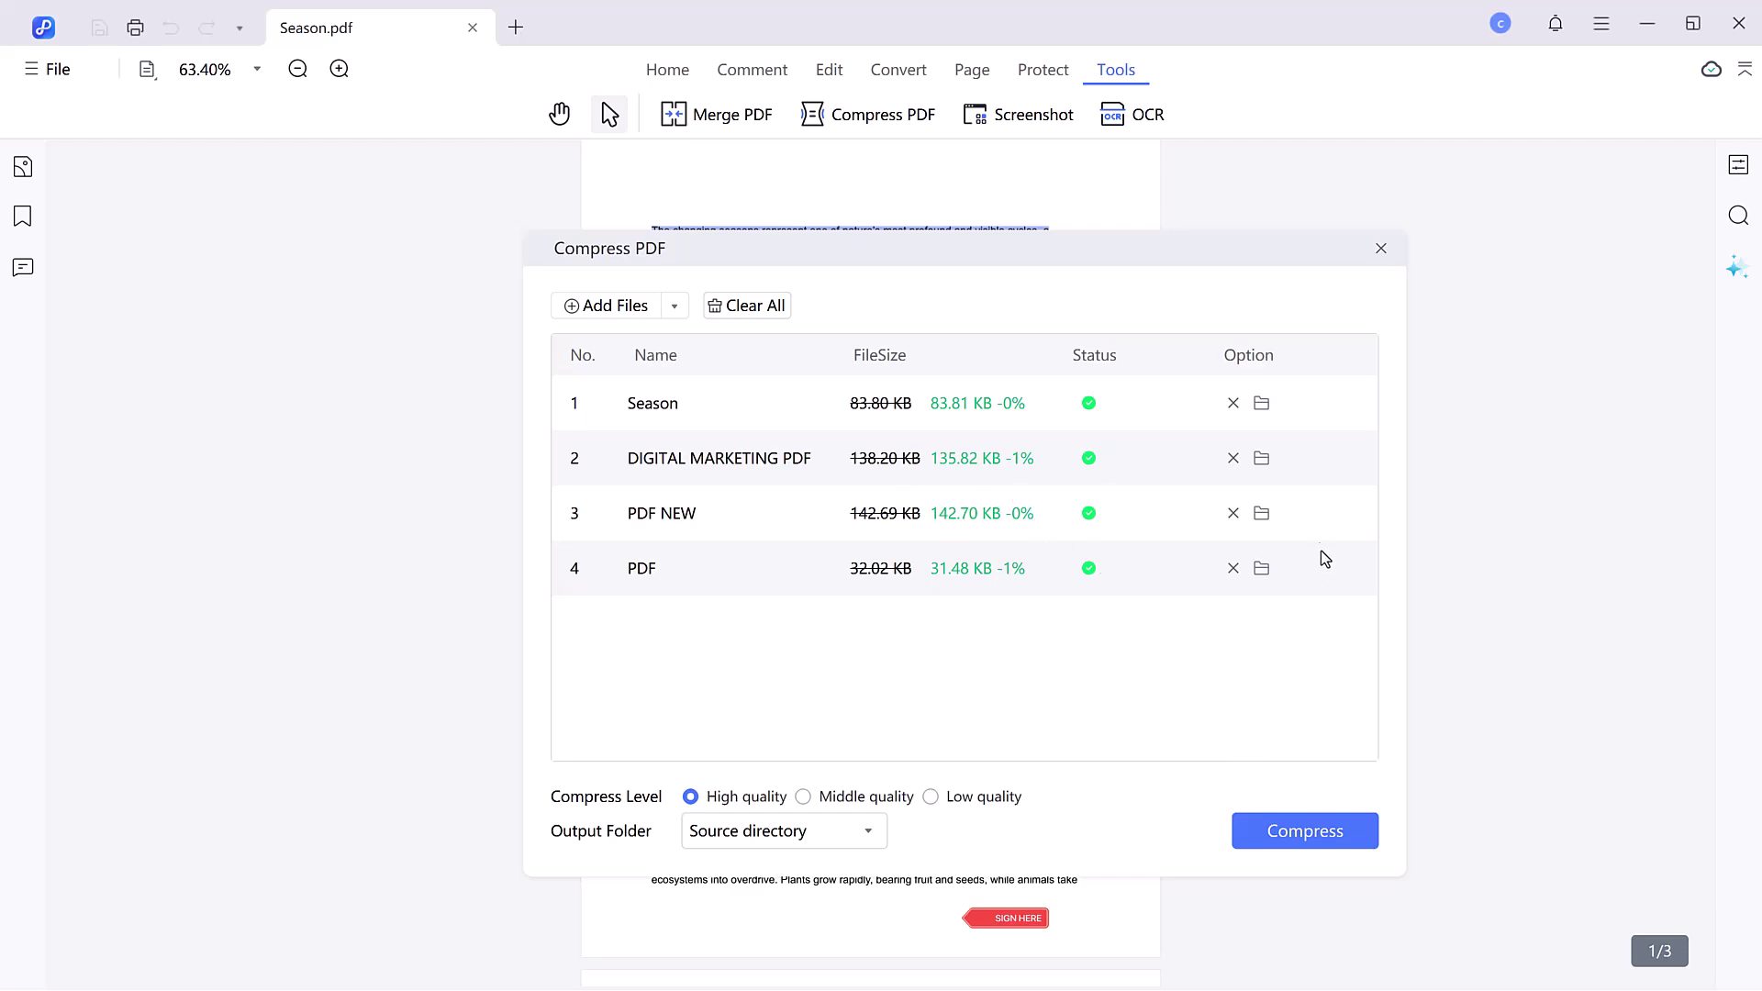
- Close the compression results and start a full-screen recording
left_click(1380, 249)
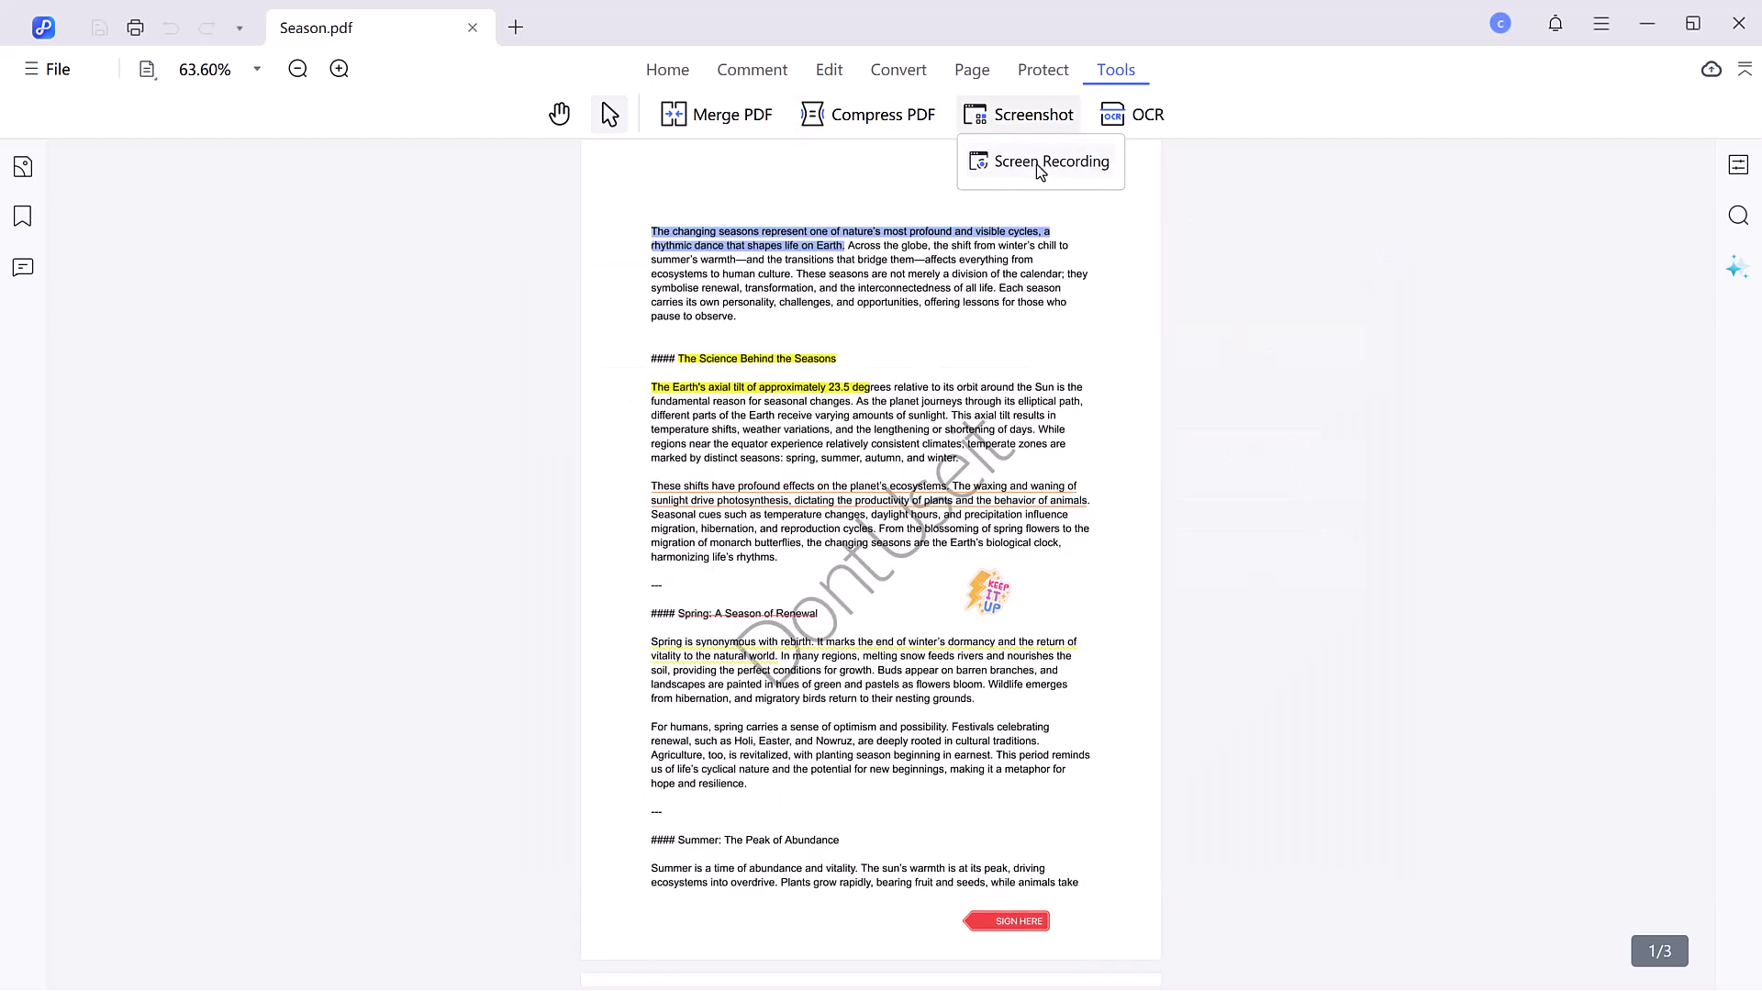
left_click(1057, 169)
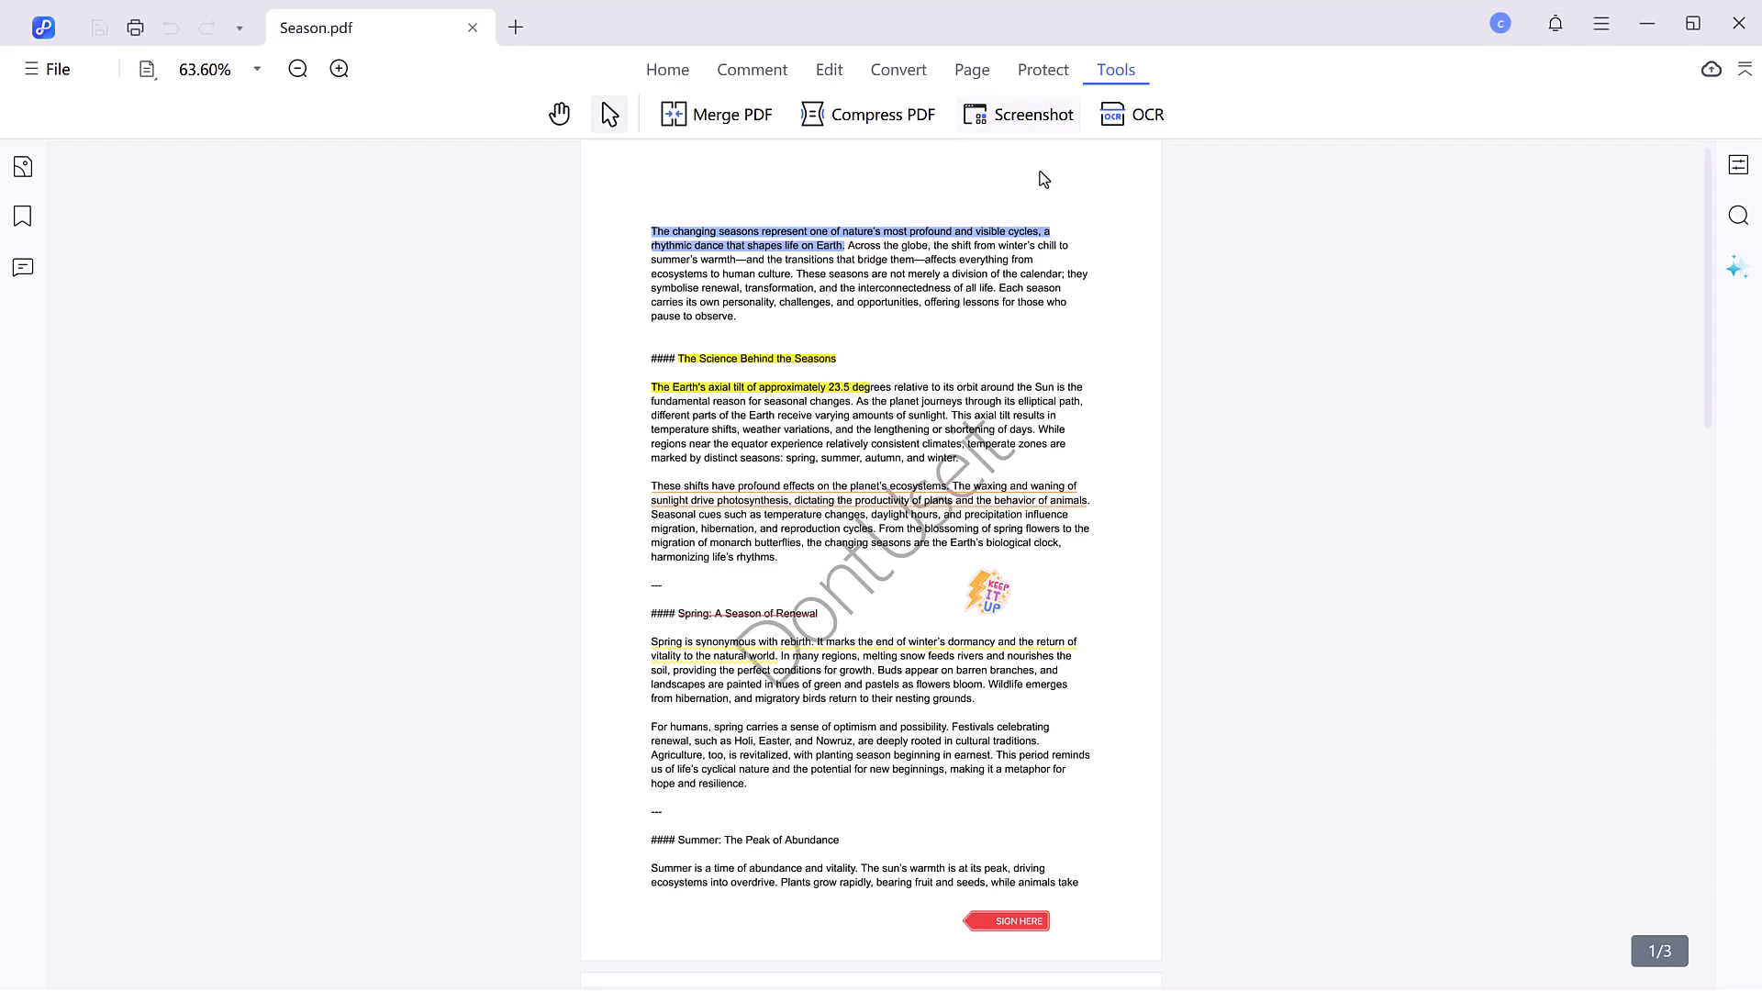
key("space")
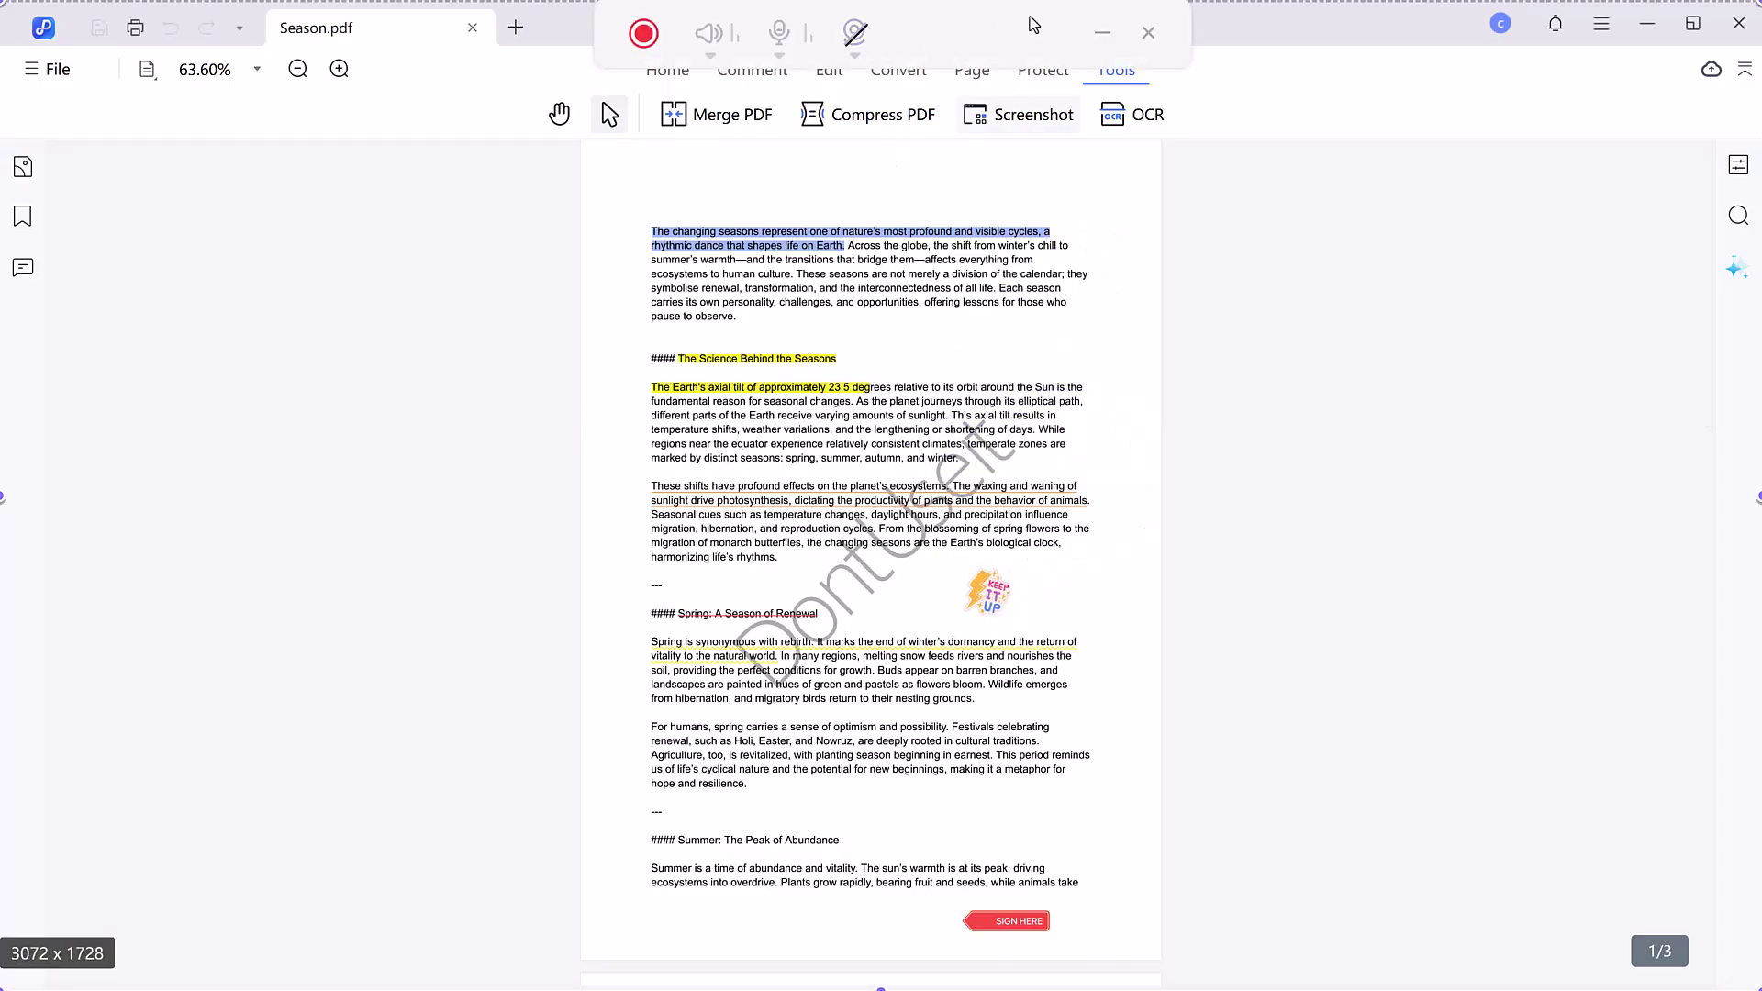
- OCR the current page as searchable text in image in English, producing Season_OCR.pdf
left_click(1135, 122)
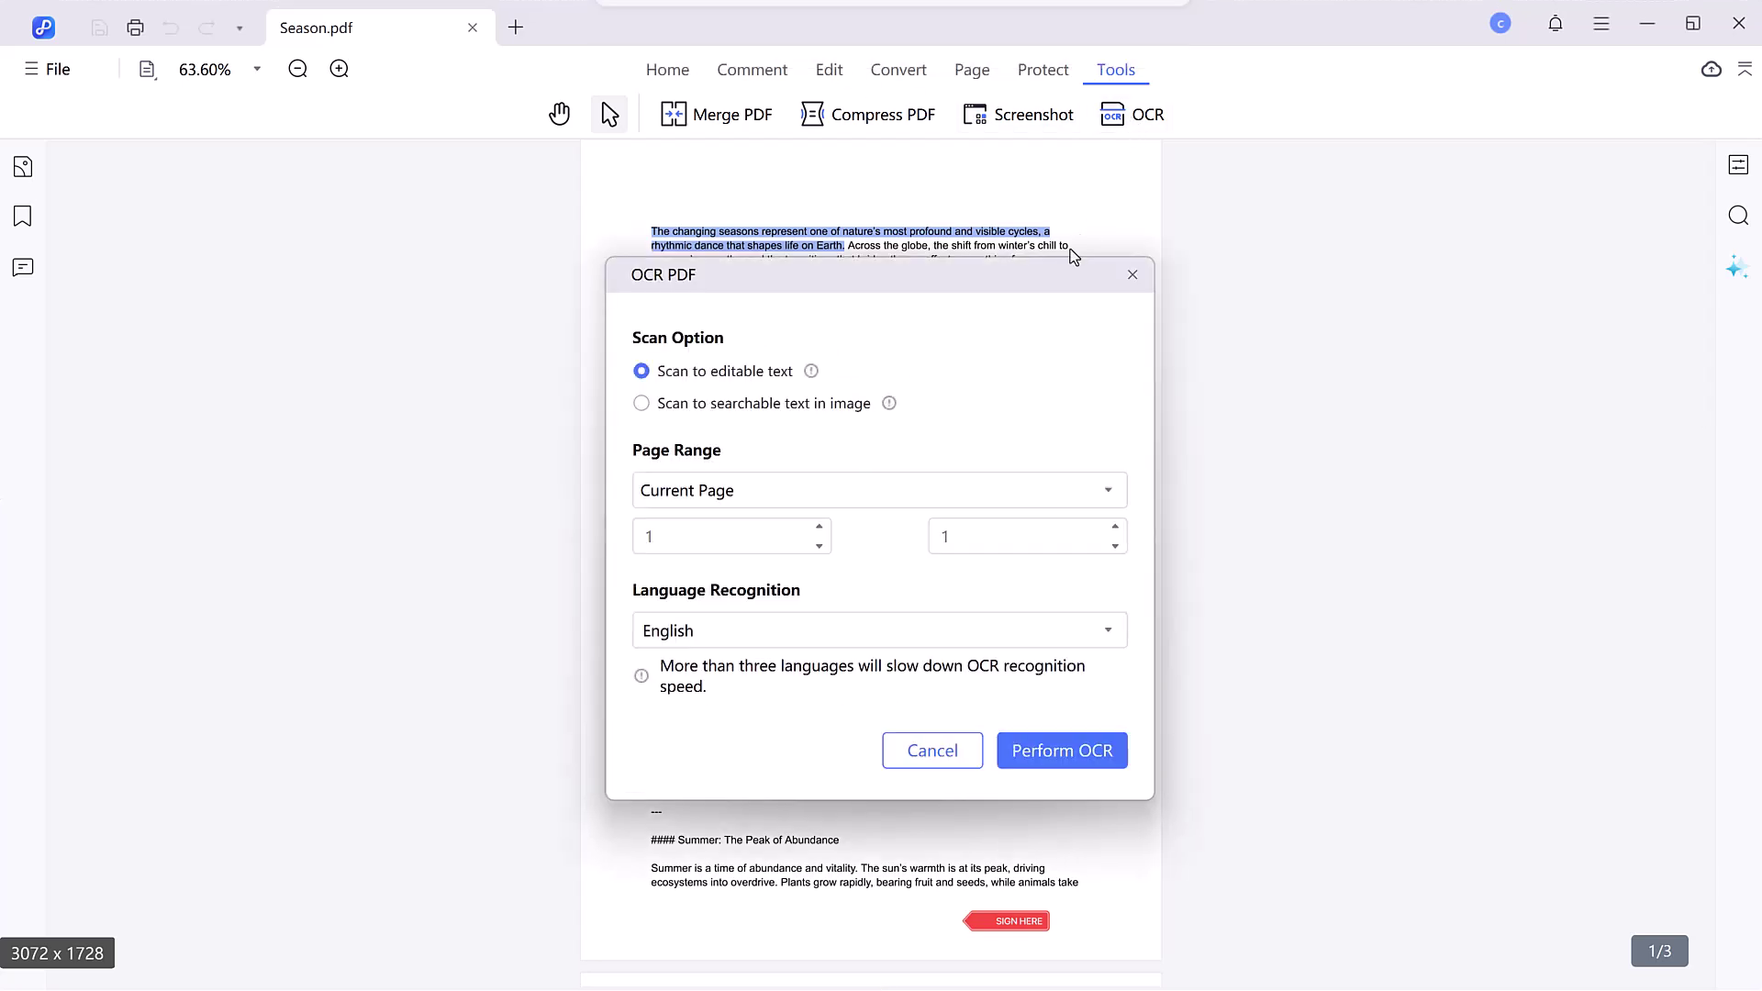
left_click(768, 630)
scroll(765, 725, "down", 3)
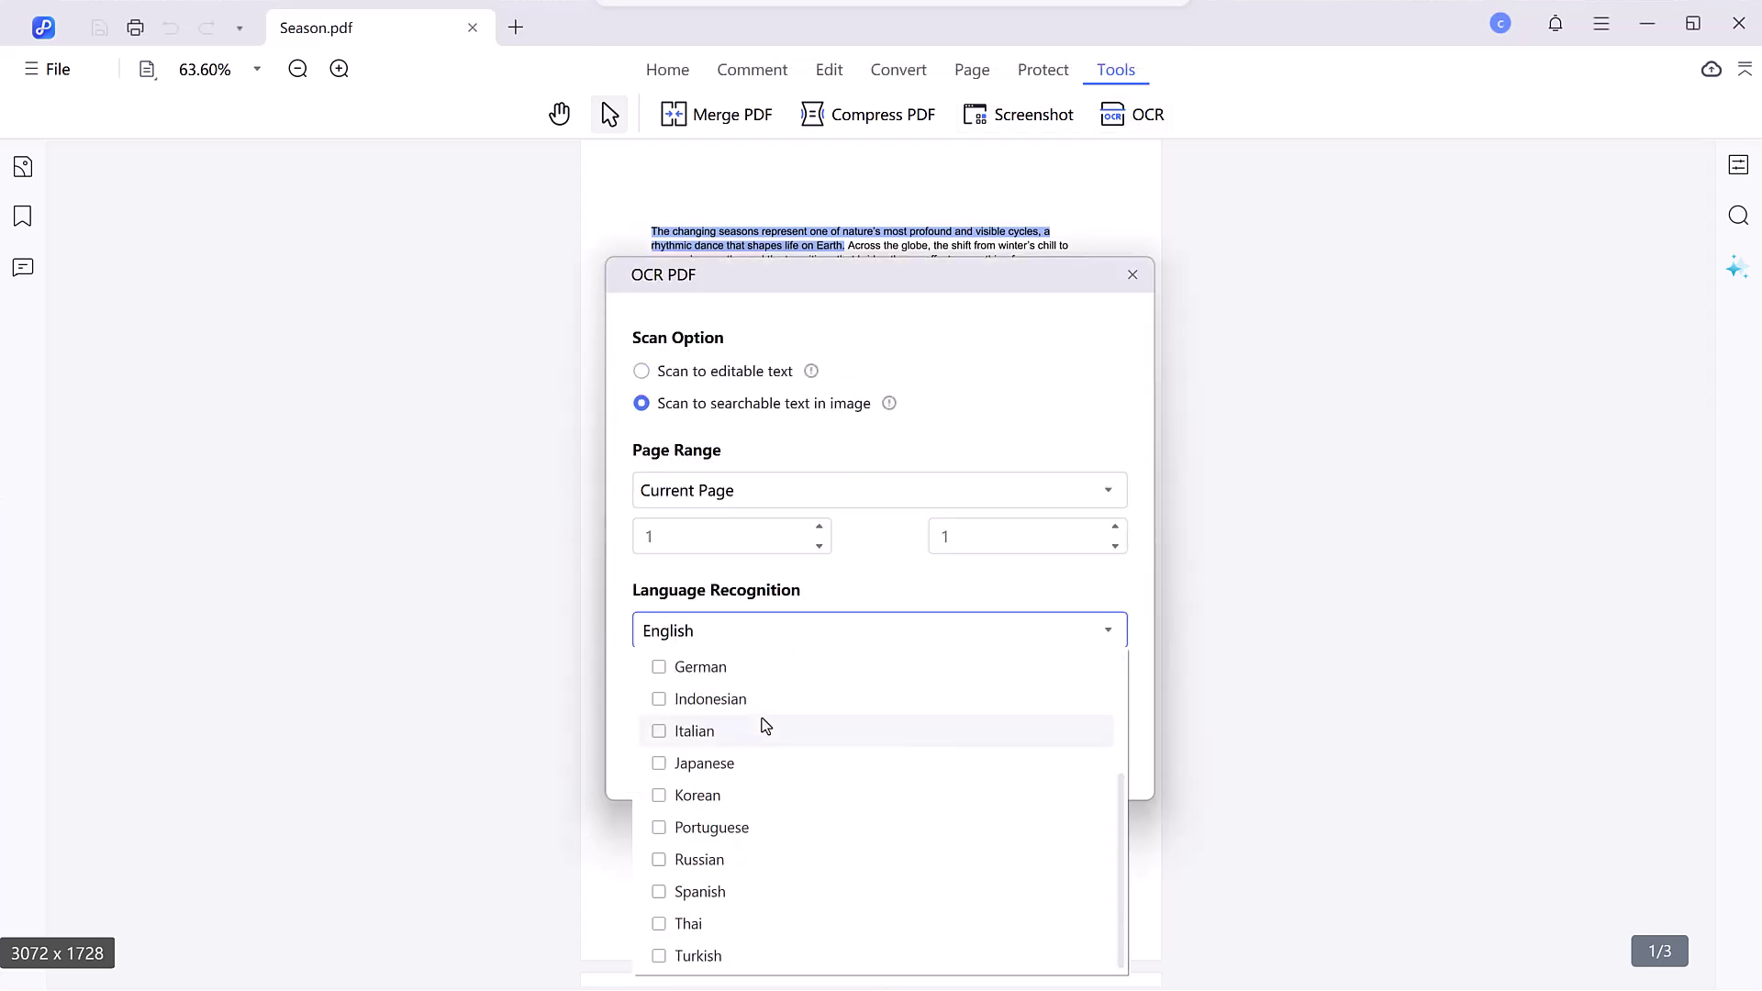
left_click(1224, 653)
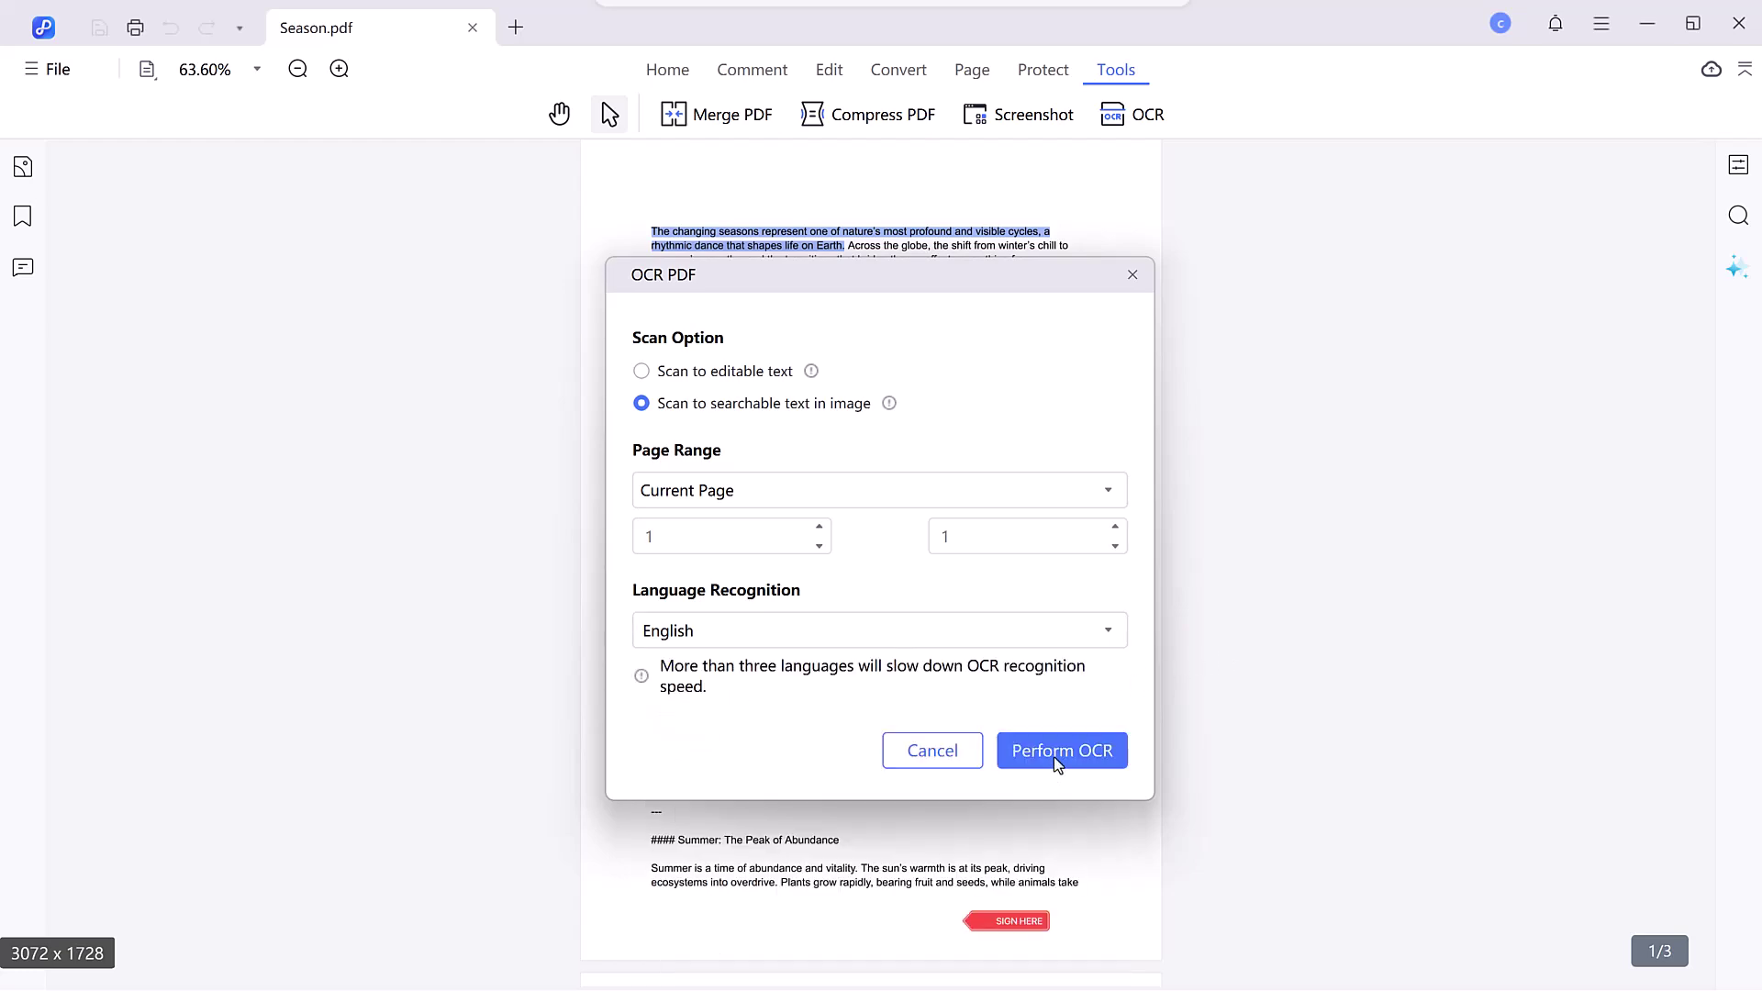
left_click(1055, 756)
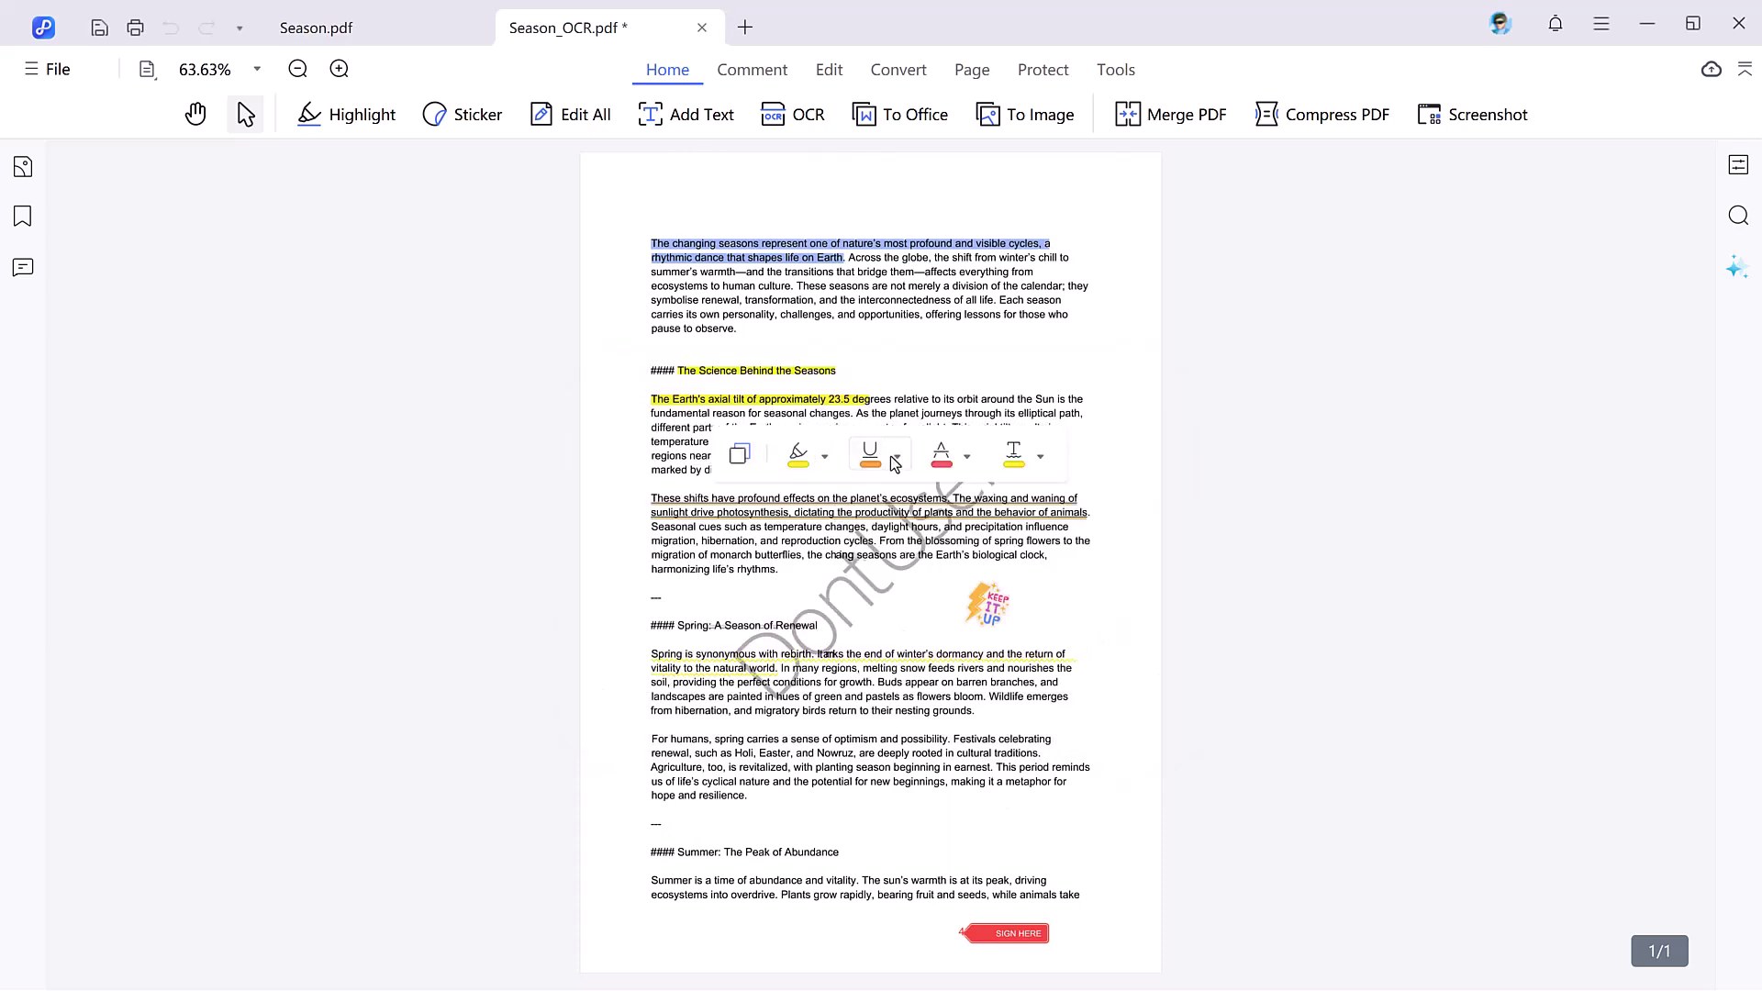
left_click(896, 456)
left_click(1040, 456)
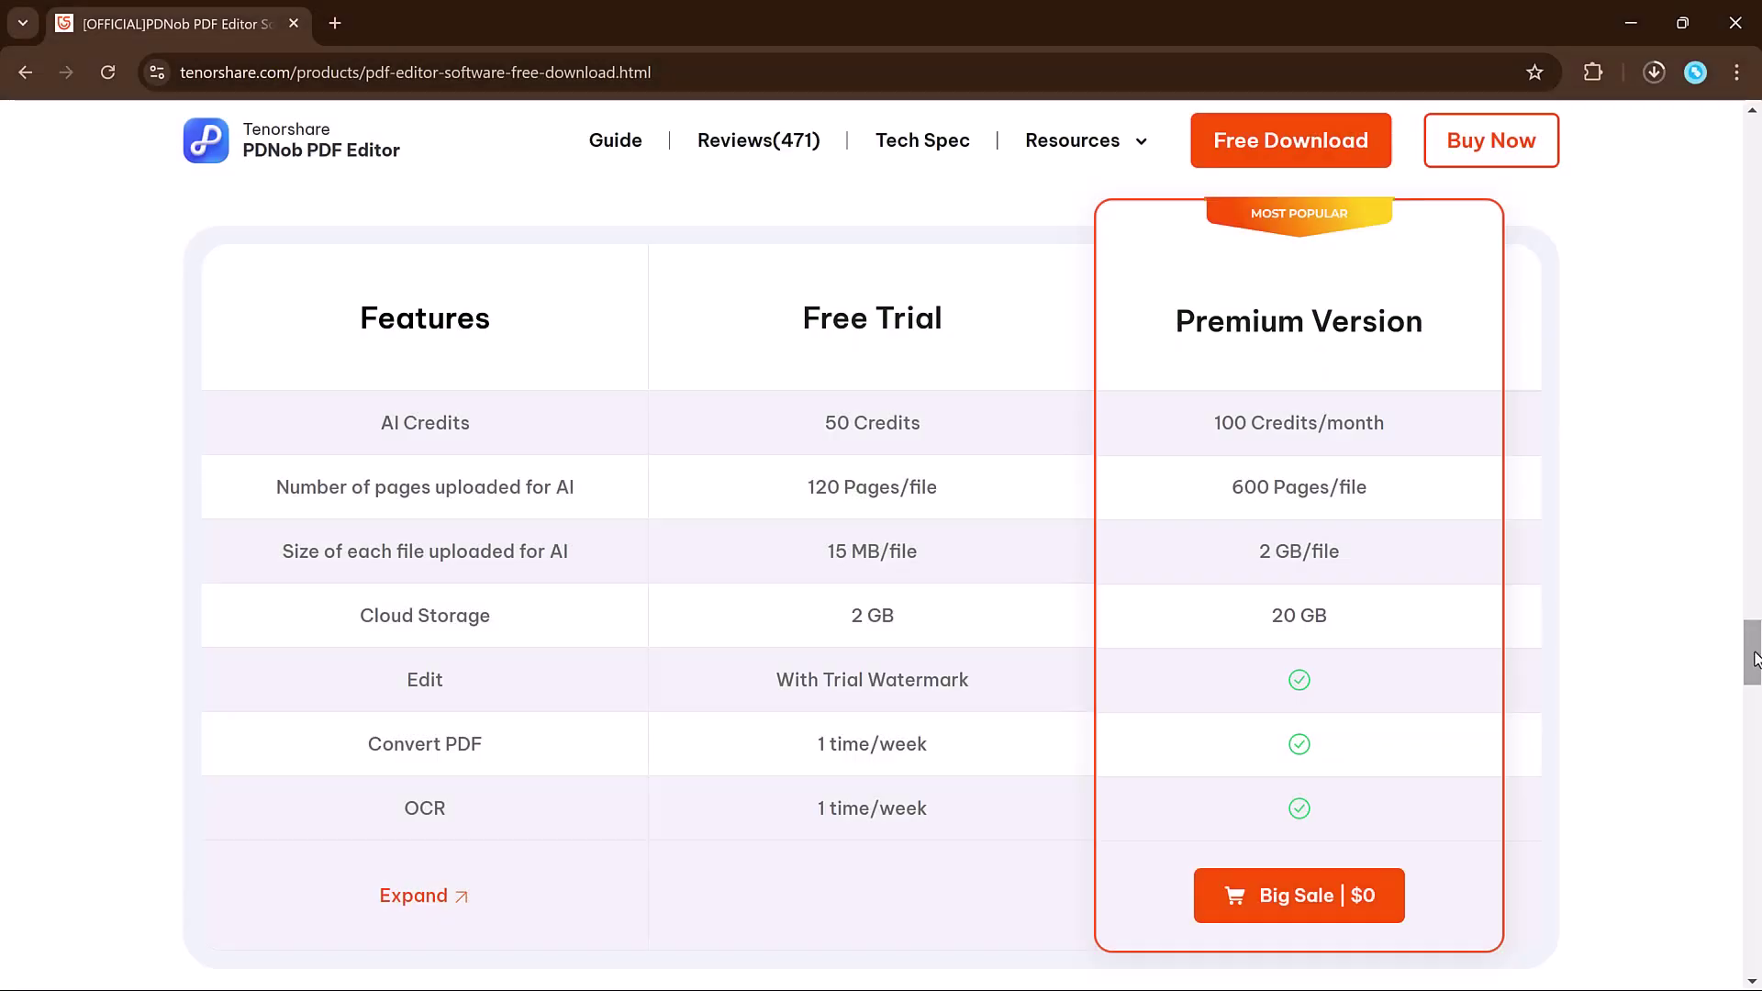
- Scroll the PDNob download page up to the 14-day free trial banner with Free Download
left_click_drag(1755, 658, 1746, 112)
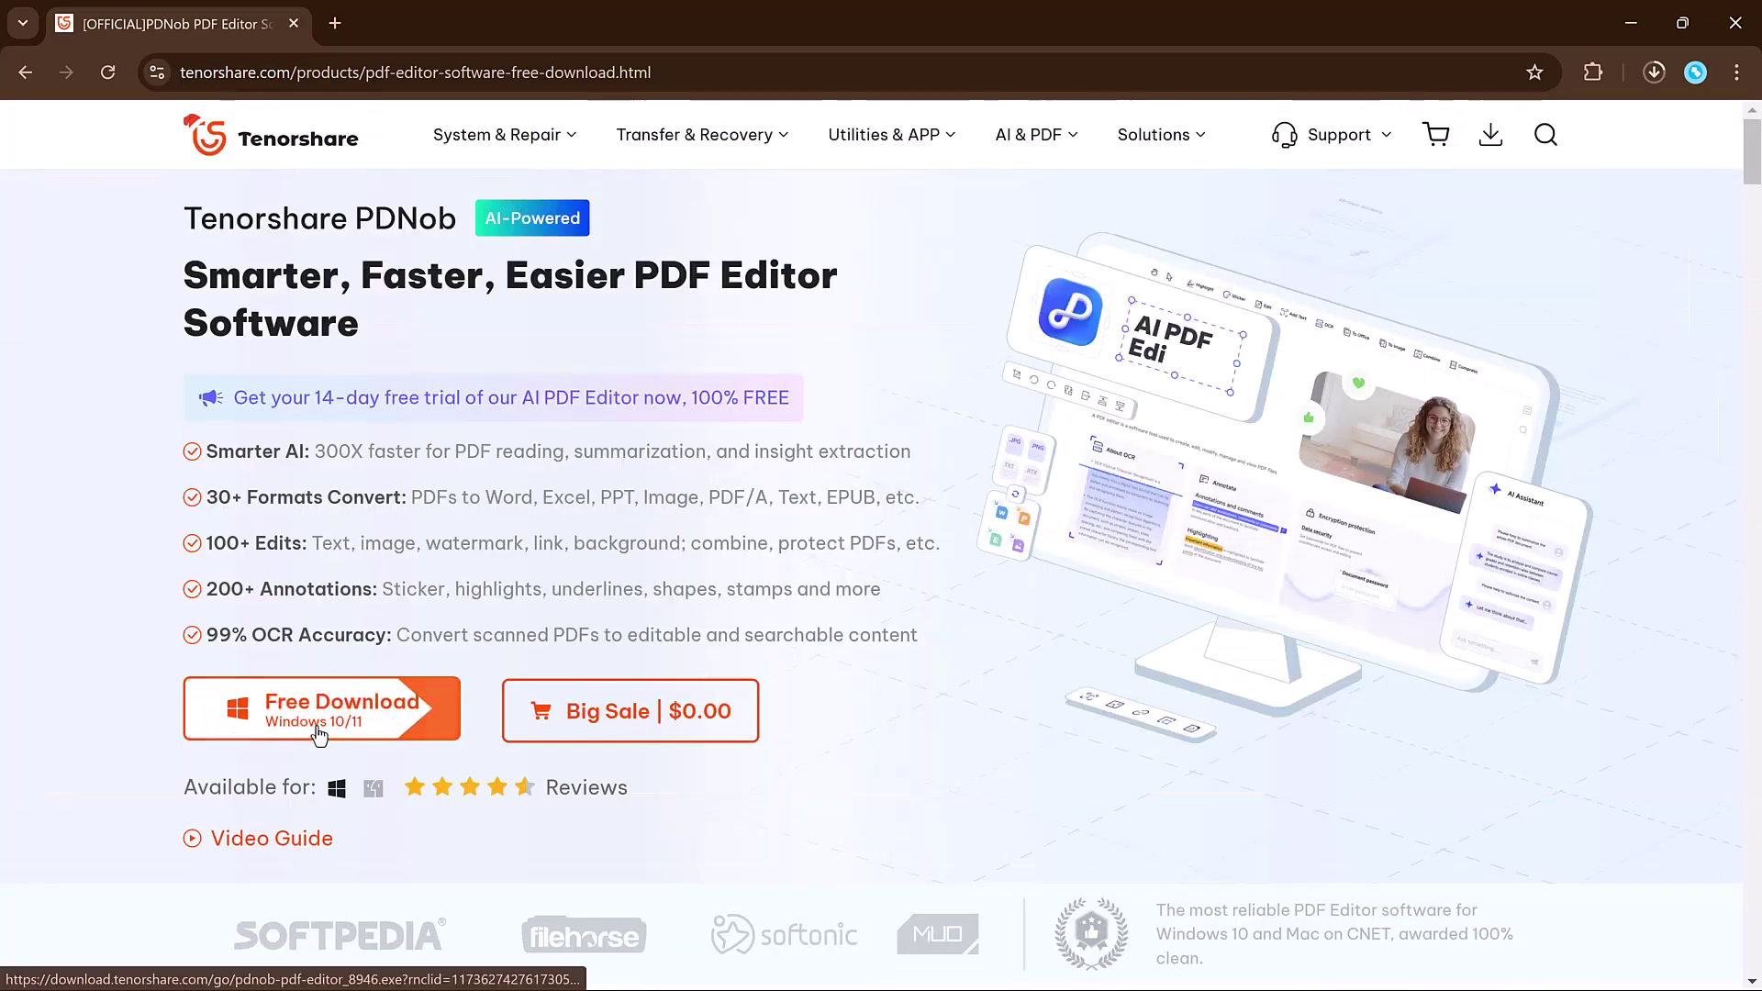